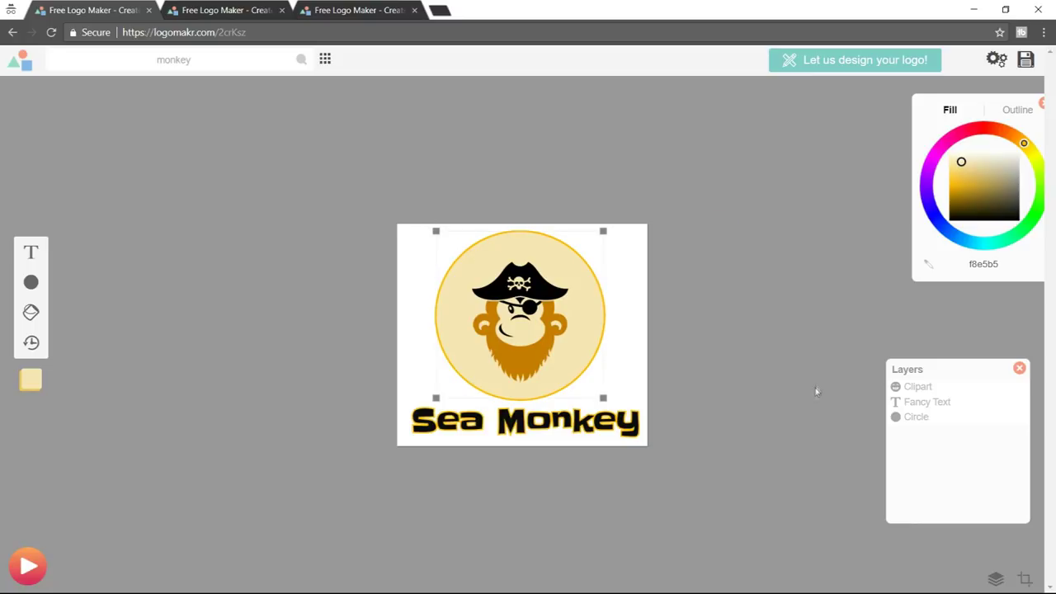
Look through the finished example logos in the open browser tabs and return to the Sea Monkey logo.
click(239, 12)
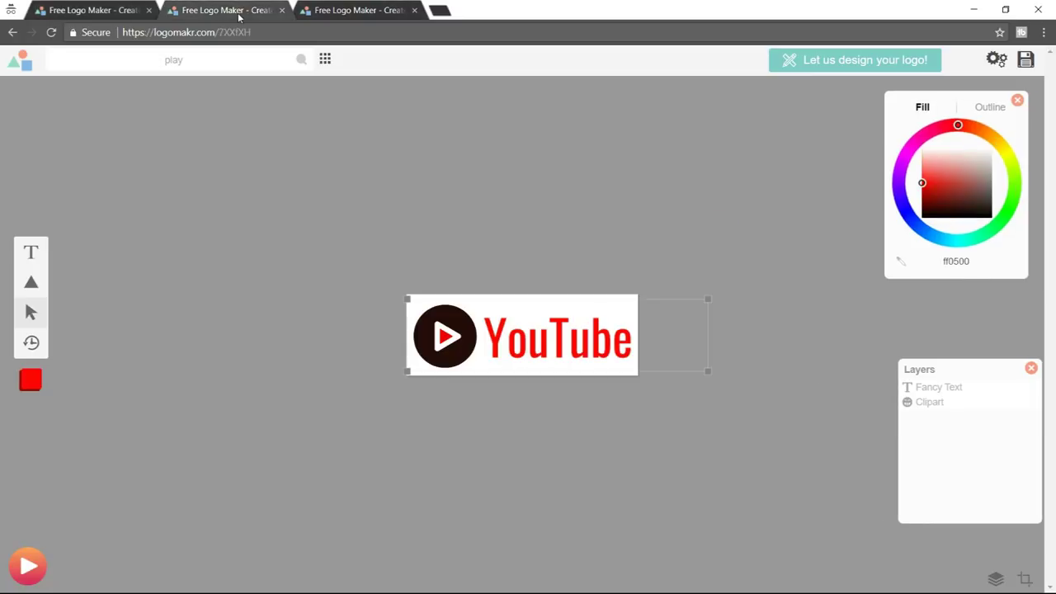
click(385, 14)
click(64, 10)
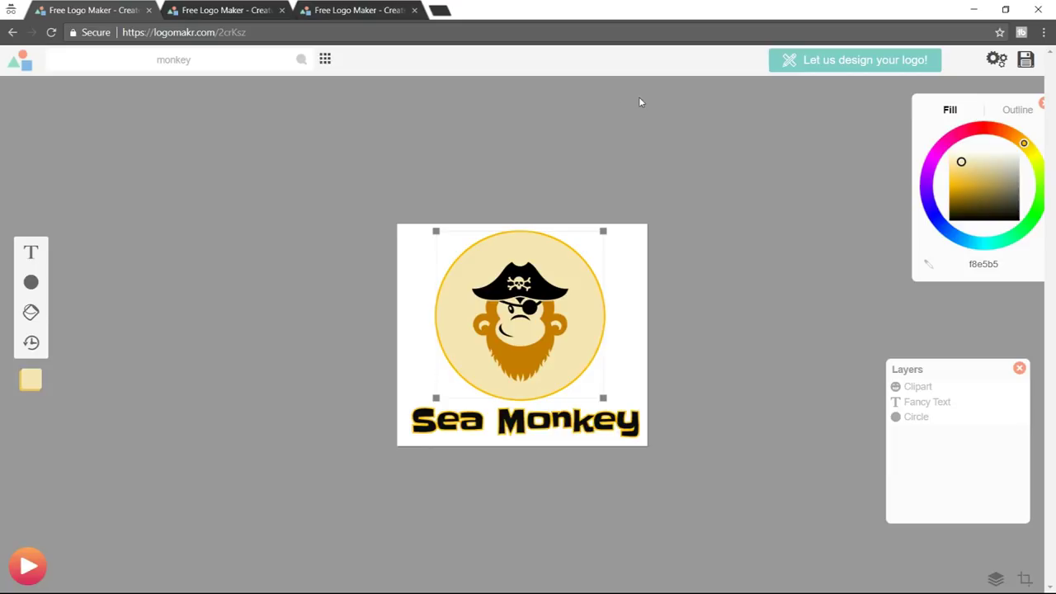
Open logomakr.com in a new browser tab.
click(437, 10)
text(logom)
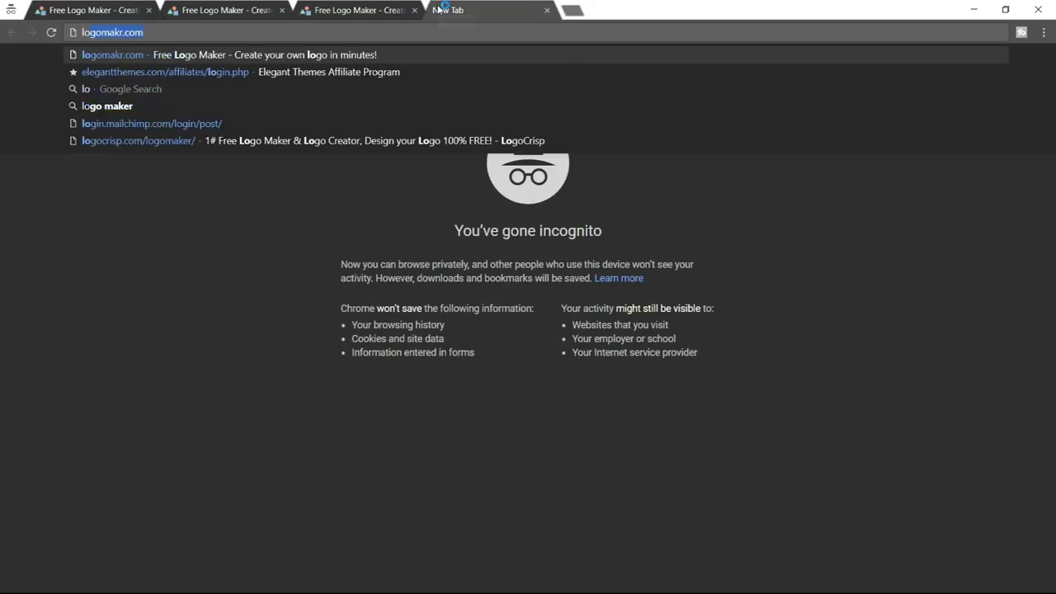
text(akr.com)
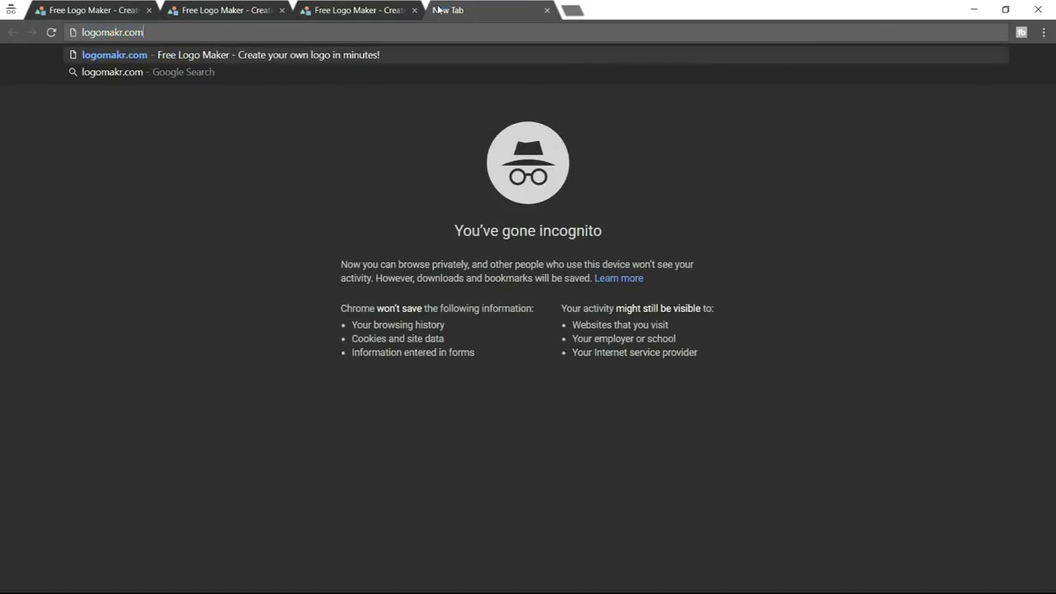
key(Return)
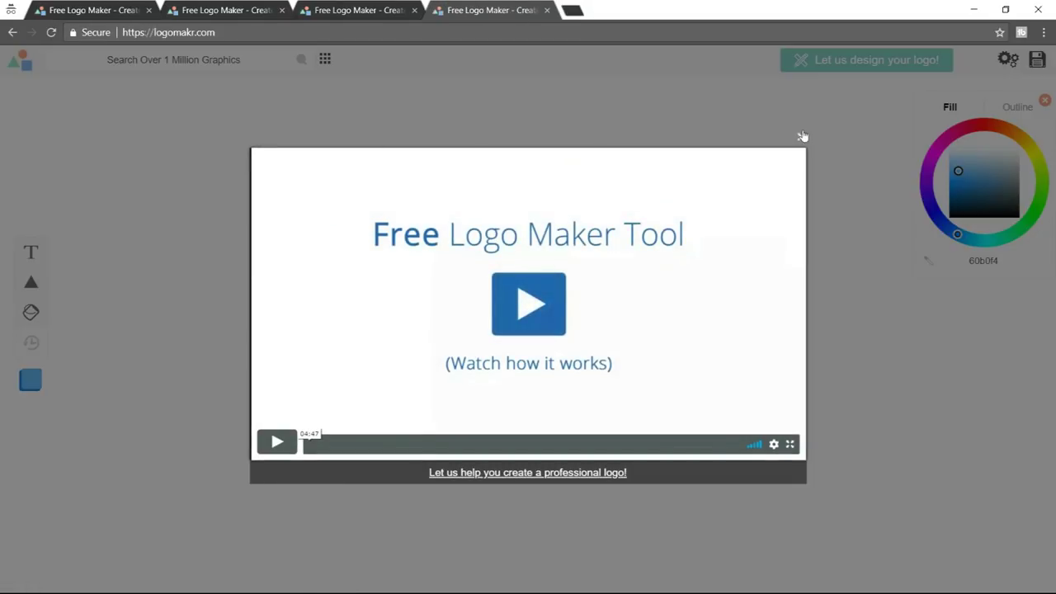
Close the introductory video and go through the tour hints until the blank canvas is free.
click(803, 136)
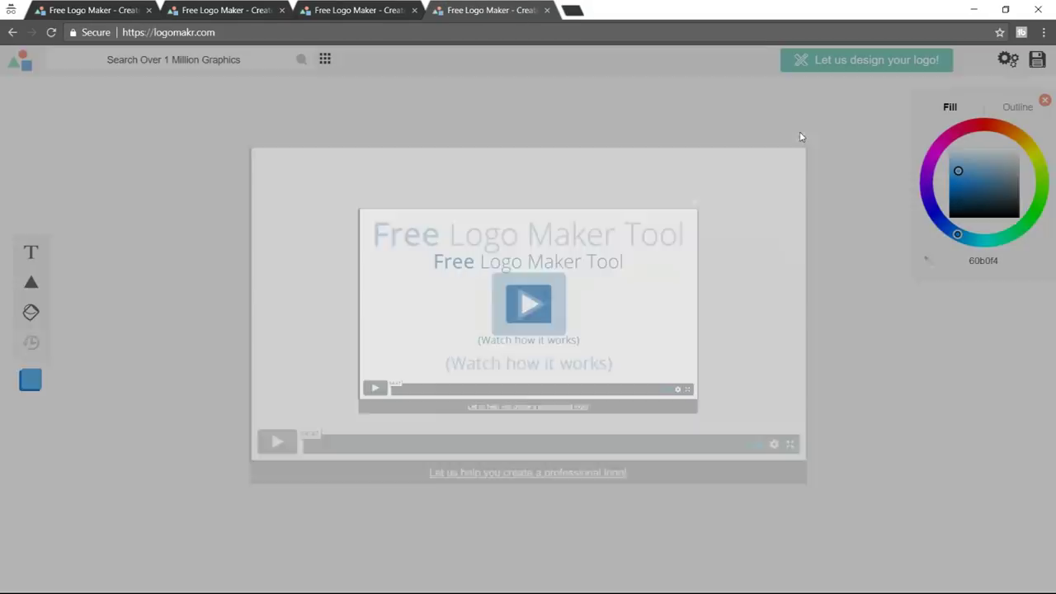
click(358, 169)
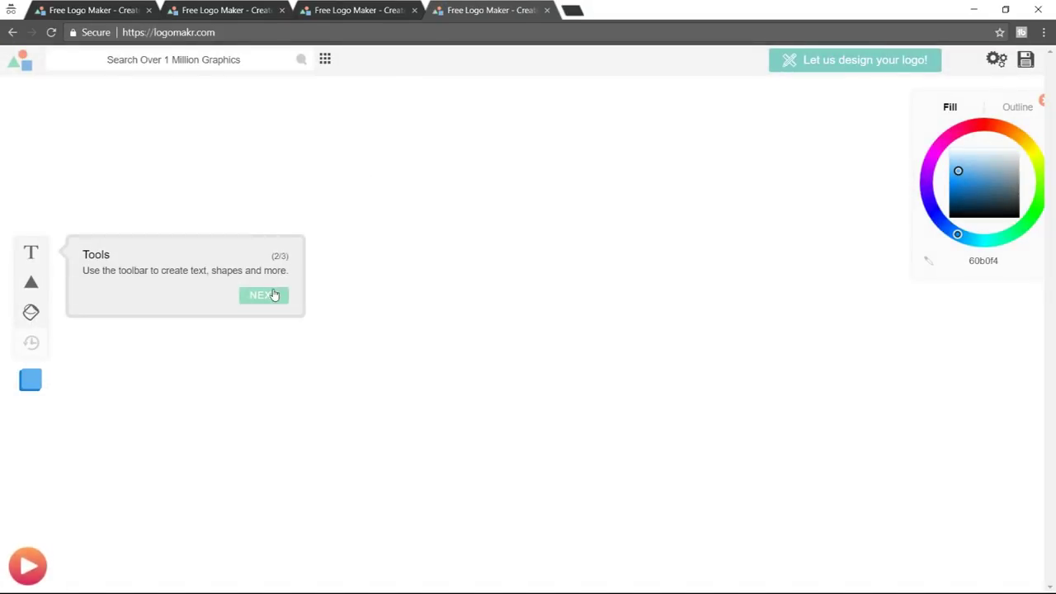
click(273, 295)
click(998, 170)
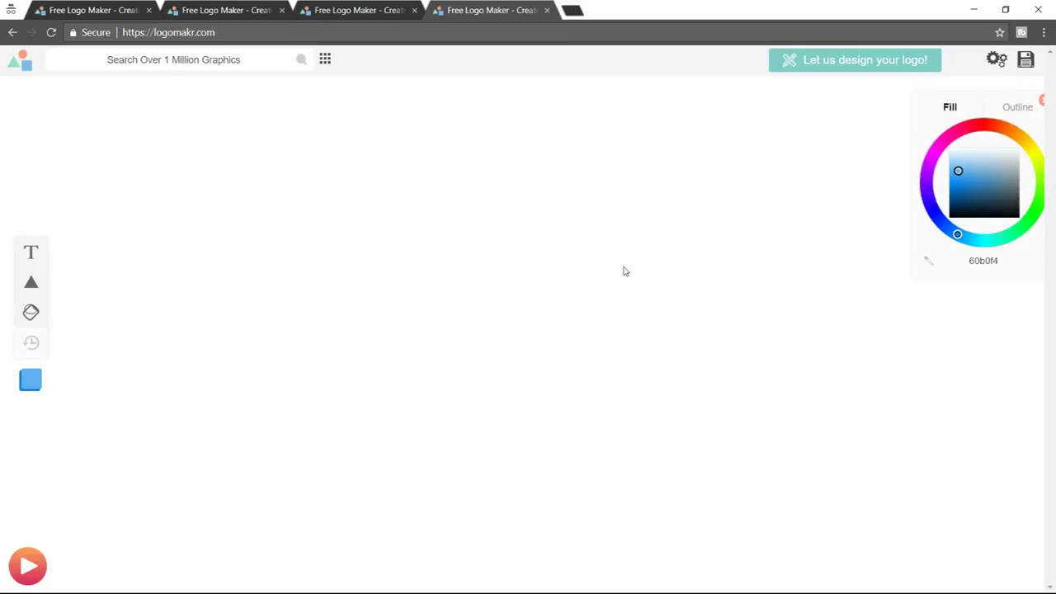
Examine the text of the finished Sea Monkey example logo and go back to the blank canvas.
click(116, 12)
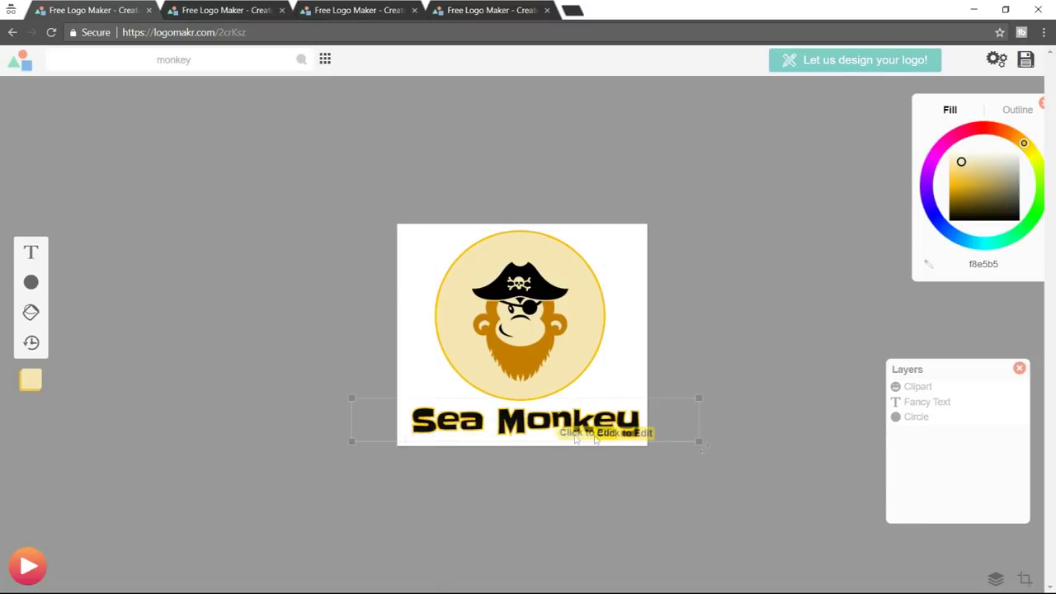
click(549, 436)
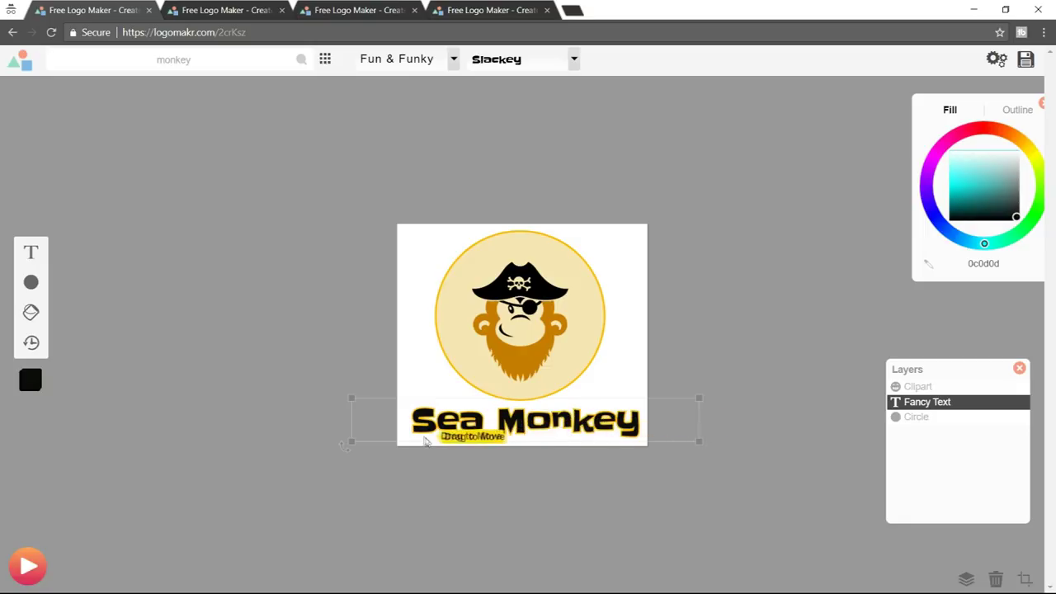
click(509, 7)
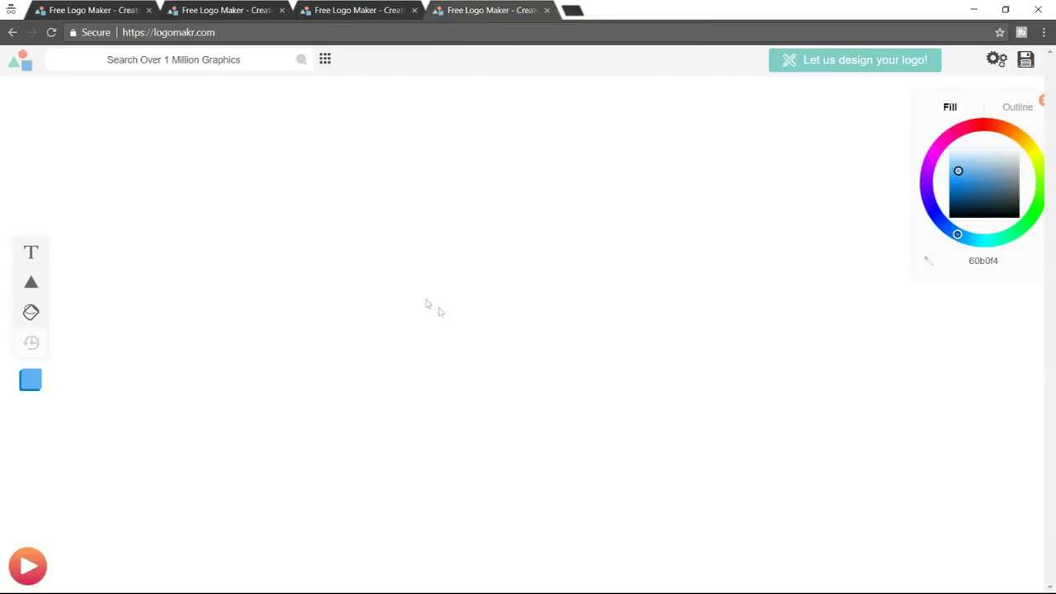
Add a text object reading "Sea Monkey" to the blank canvas.
click(31, 256)
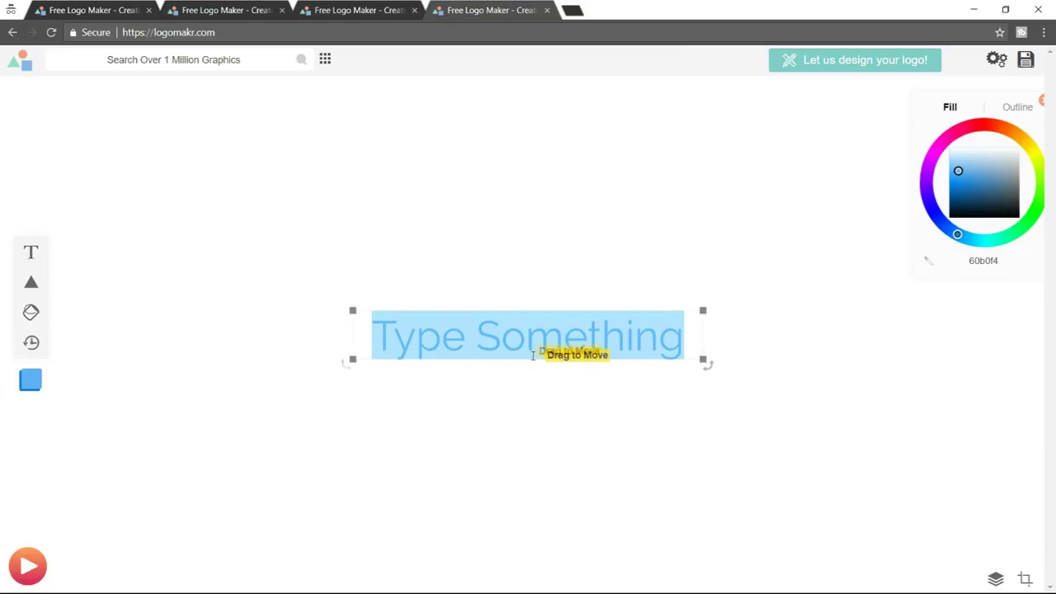
text(Sea Mo)
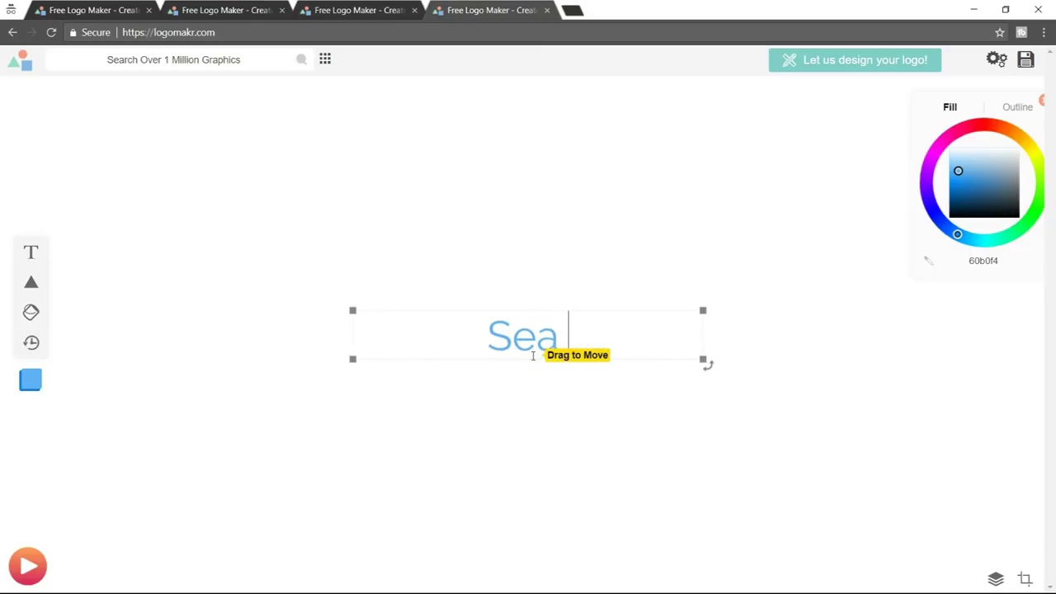
text(nek)
key(BackSpace)
key(BackSpace)
text(key)
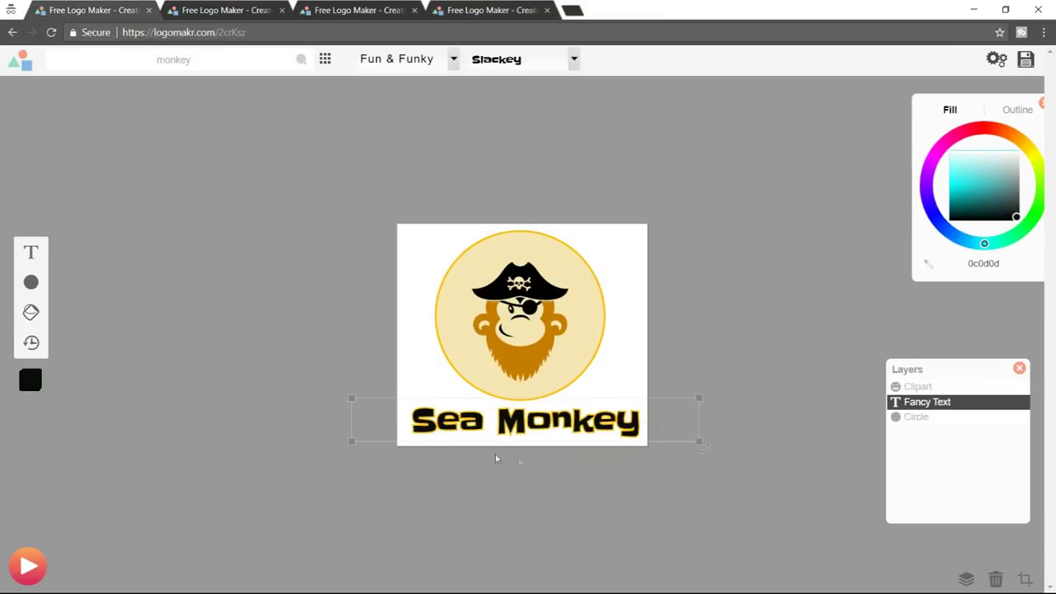
Set the fill colour of the new Sea Monkey text to black (000000).
click(502, 11)
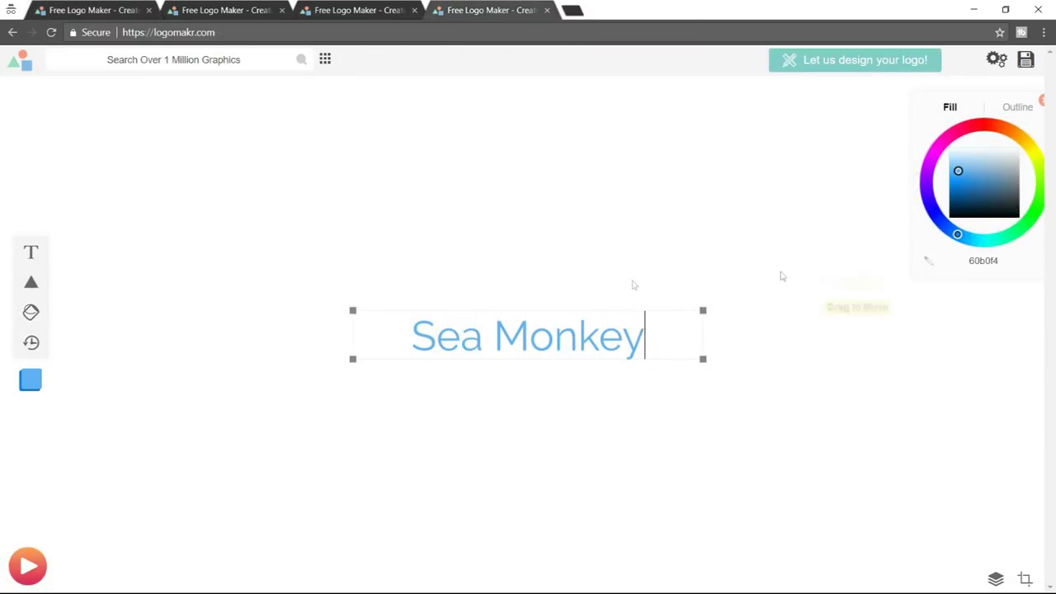
drag(994, 126, 1037, 162)
mouse_move(986, 102)
mouse_down()
mouse_move(950, 108)
mouse_move(951, 120)
mouse_move(1005, 196)
mouse_move(919, 253)
mouse_move(894, 182)
mouse_move(957, 203)
mouse_move(1002, 255)
mouse_up()
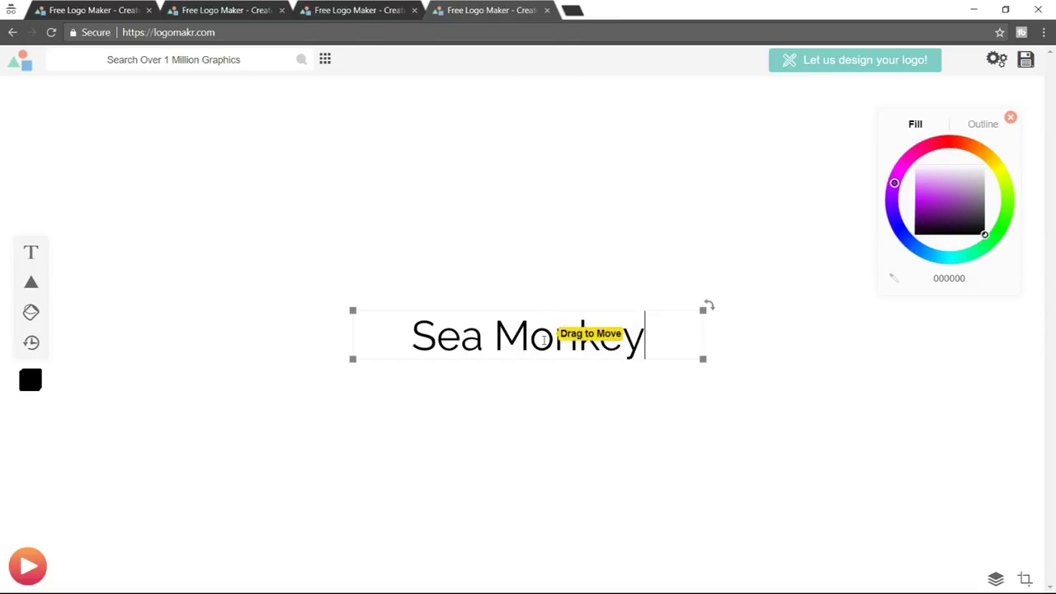
Select the Sea Monkey text, set its font category to Fun & Funky and browse the fonts in that category.
click(742, 369)
click(505, 357)
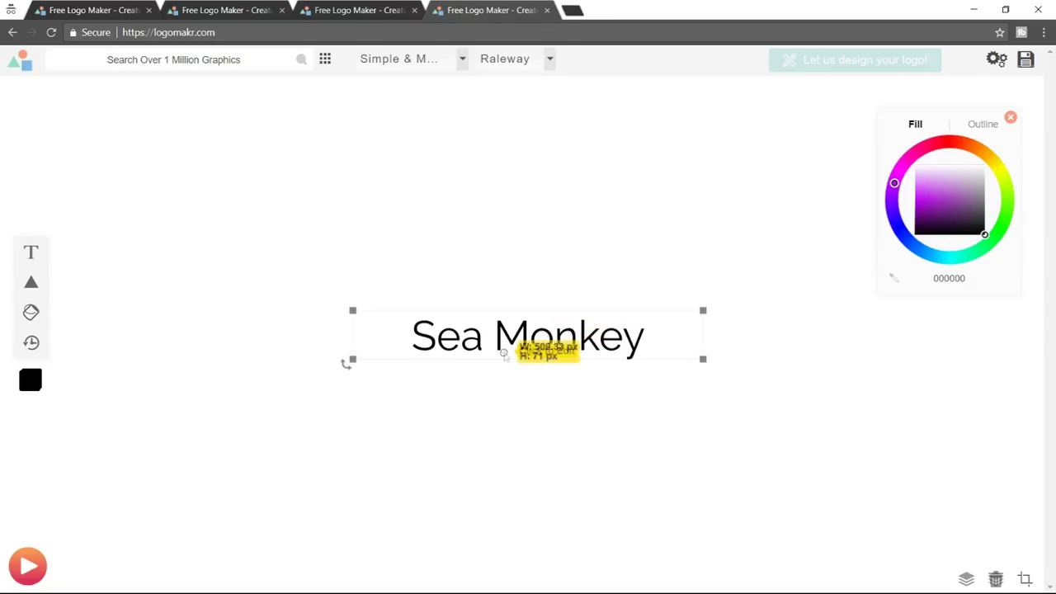
click(421, 65)
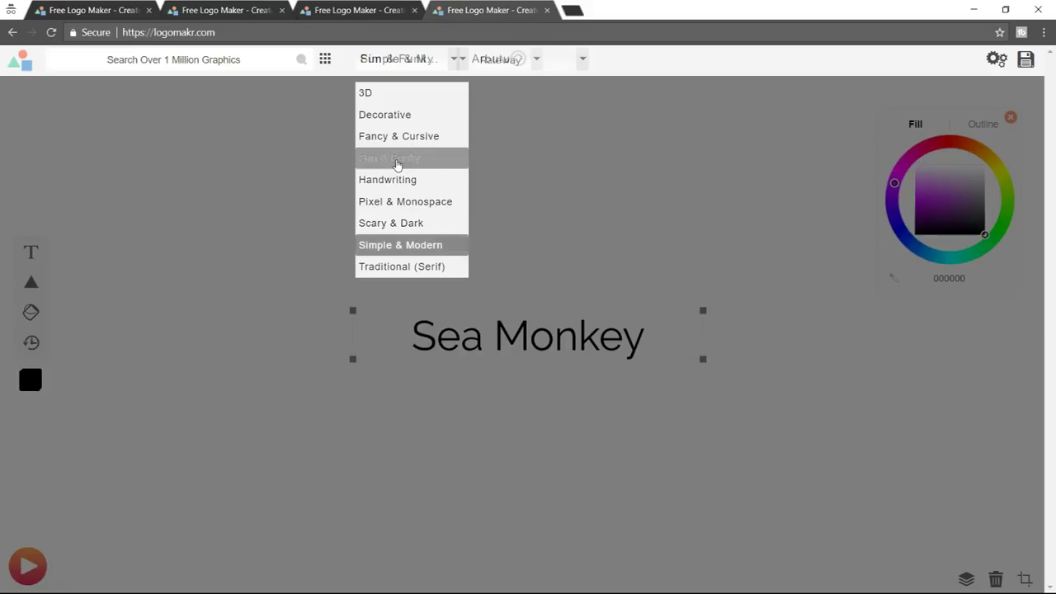
click(397, 158)
click(500, 60)
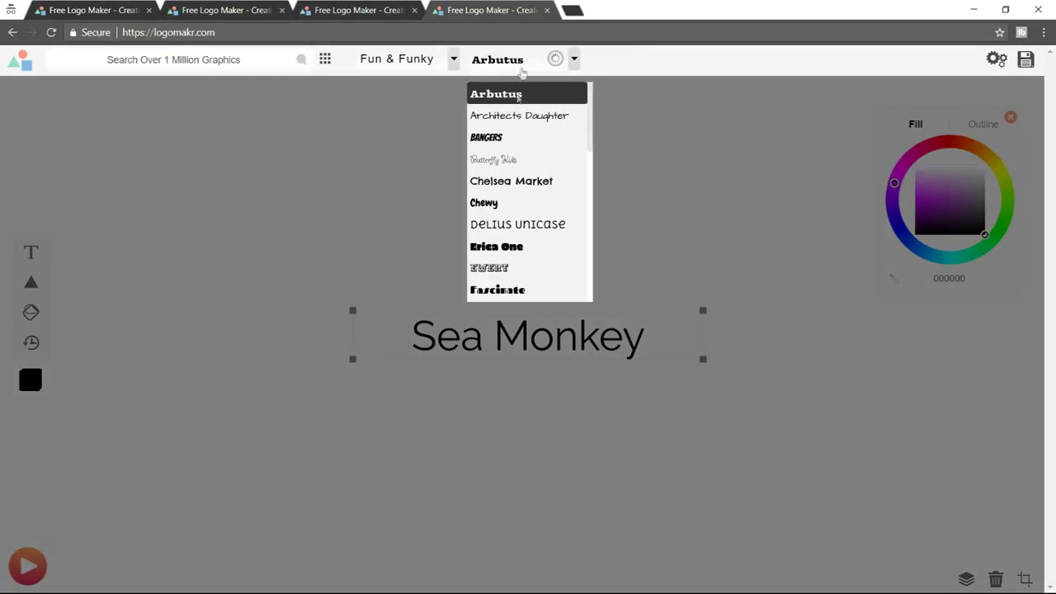
scroll(531, 221, down, 10)
scroll(553, 268, up, 10)
click(713, 183)
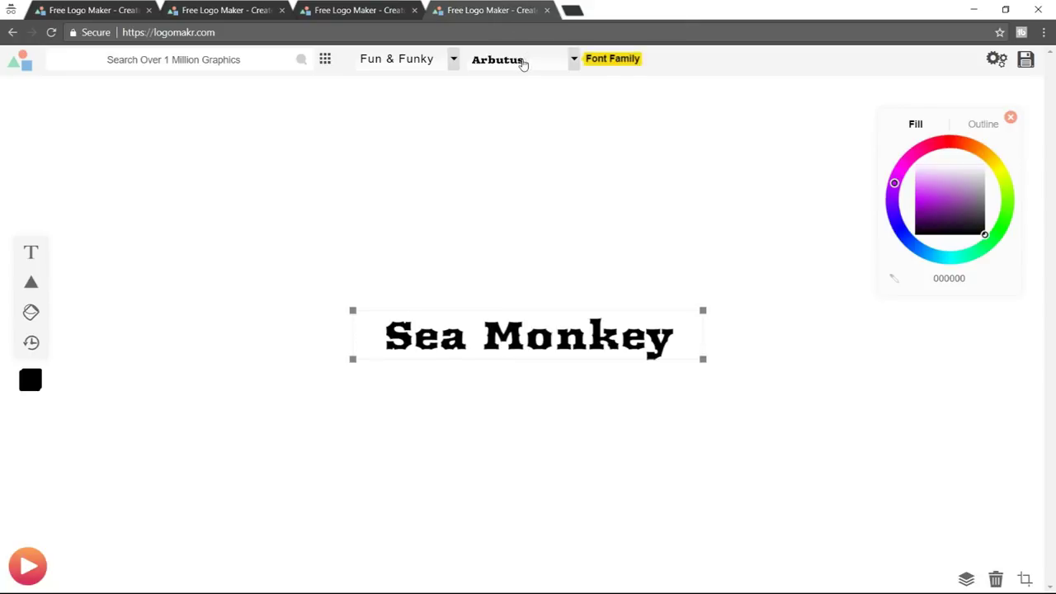
Change the font of the Sea Monkey text to Slackey.
click(523, 62)
scroll(528, 207, down, 5)
scroll(528, 206, down, 3)
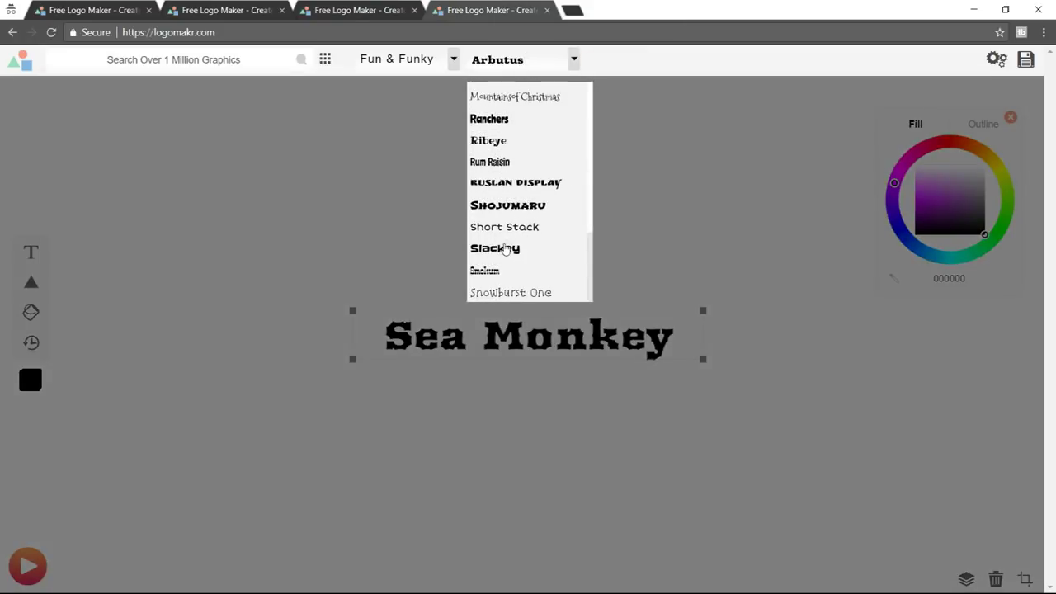
click(495, 249)
Move the Sea Monkey text lower on the canvas, narrow its text box and recentre it horizontally.
drag(590, 320, 591, 343)
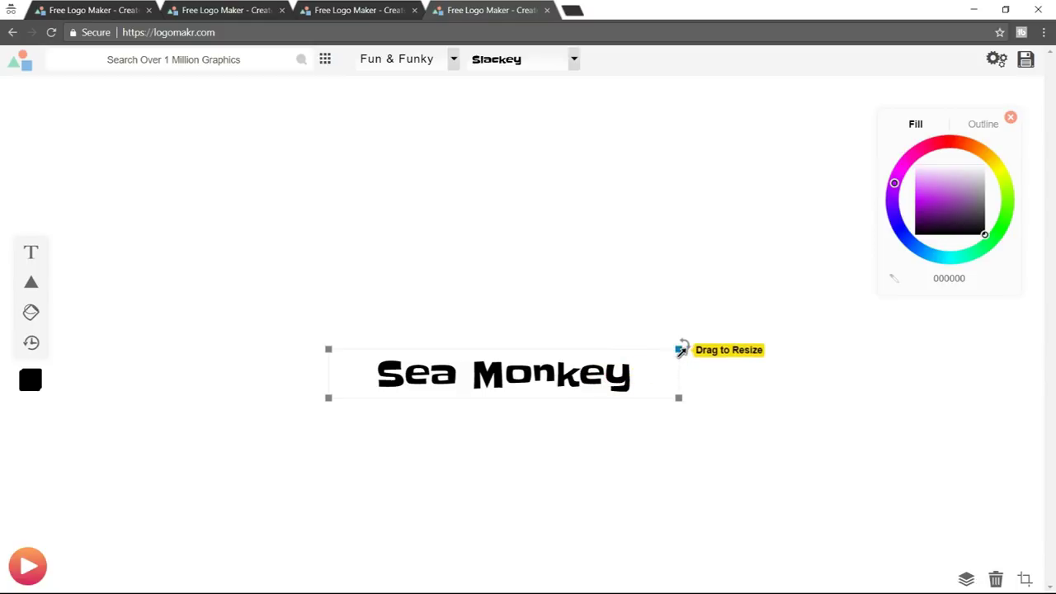
drag(676, 350, 621, 352)
drag(465, 386, 505, 385)
Check the graphic in the finished Sea Monkey example, and search the new logo's graphics library for "monkey".
click(37, 8)
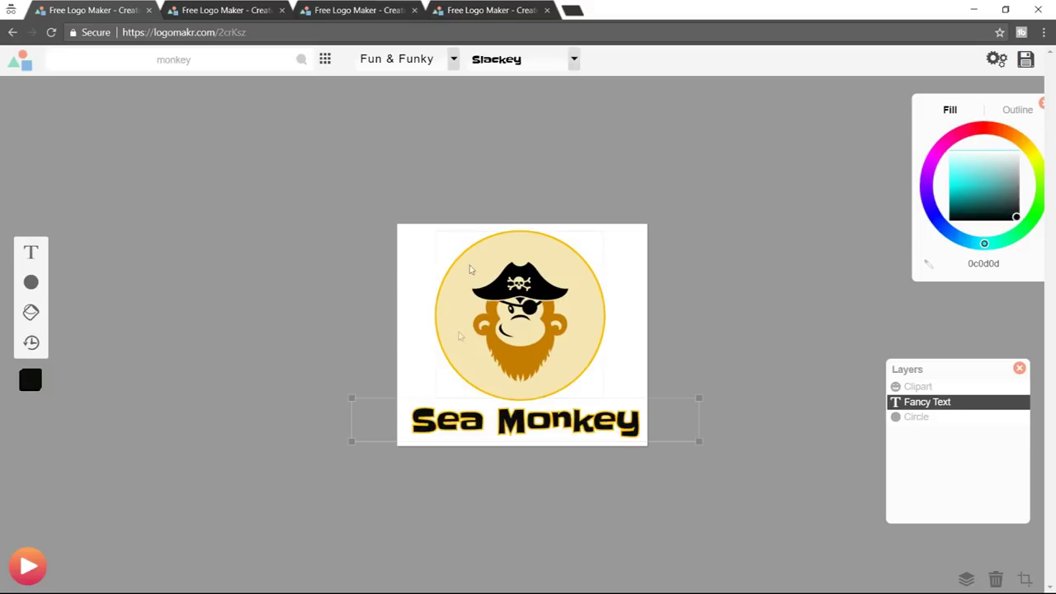
click(520, 11)
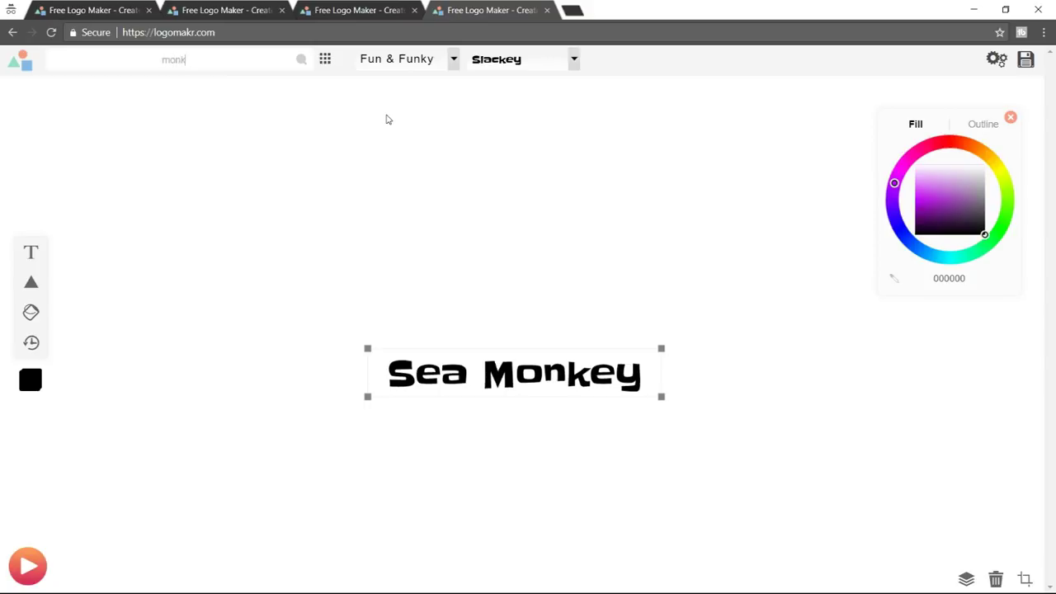
key(Return)
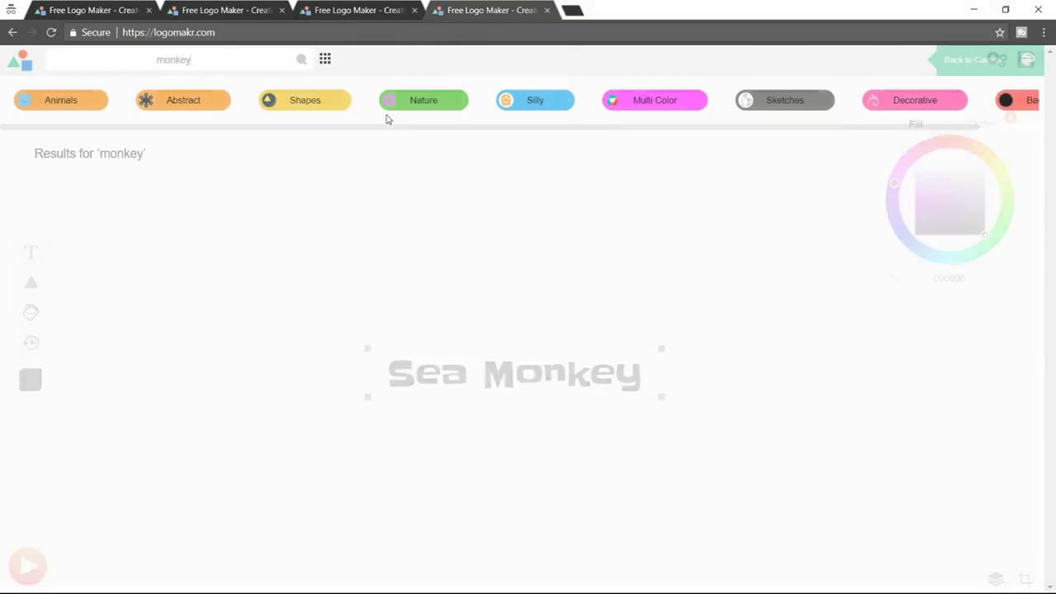
Browse the monkey graphics in the search results for one that suits the logo.
scroll(997, 341, down, 20)
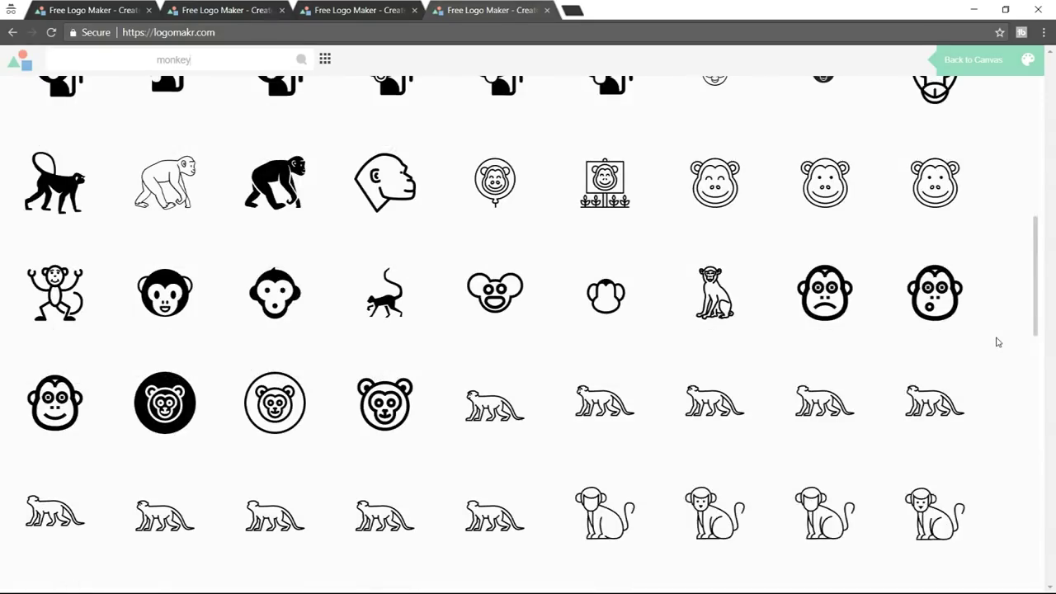
scroll(998, 342, down, 10)
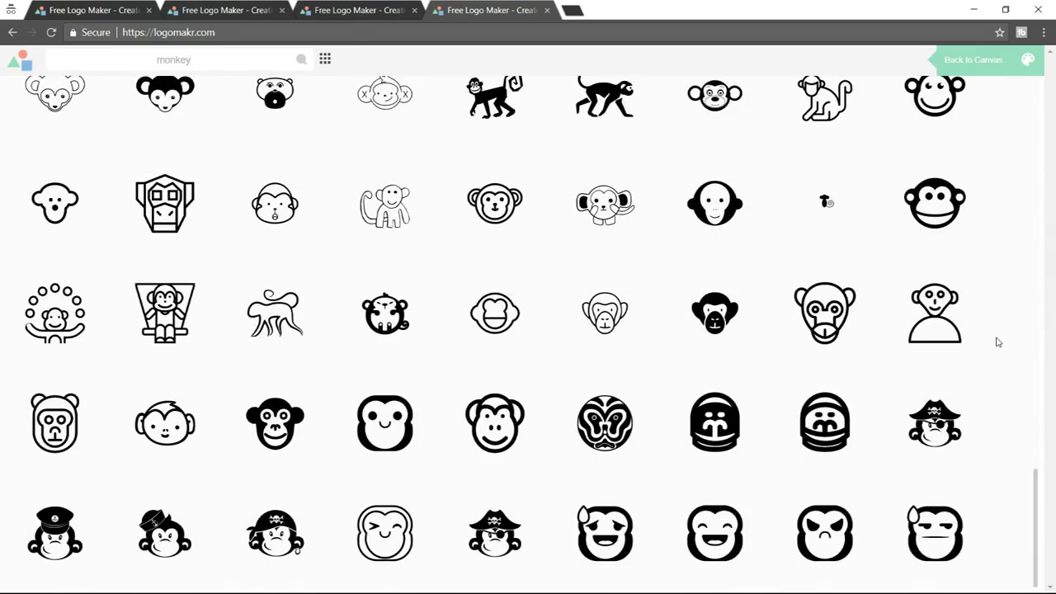
scroll(998, 341, down, 10)
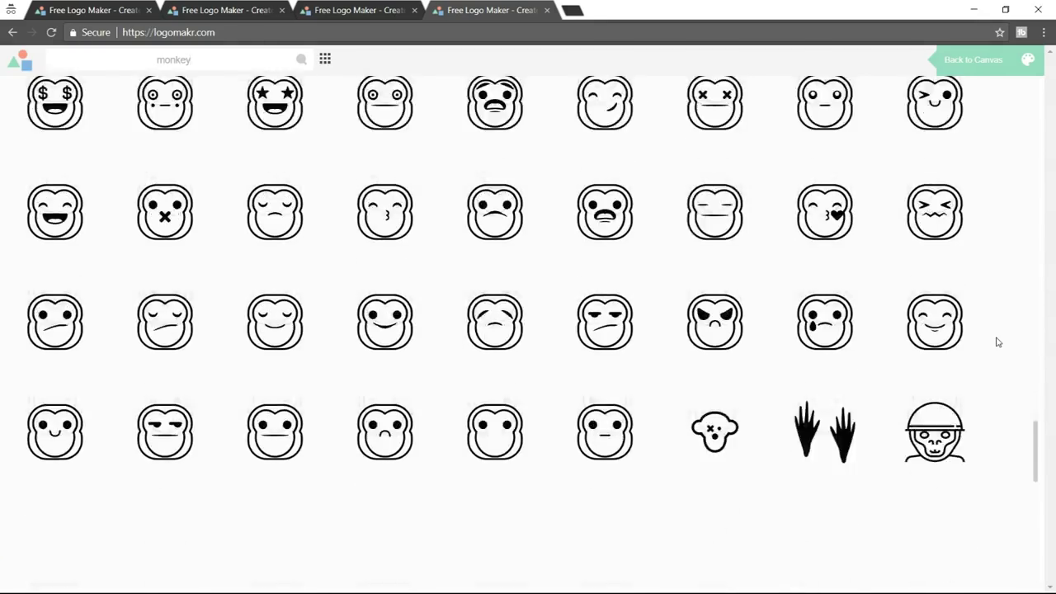
scroll(997, 342, down, 5)
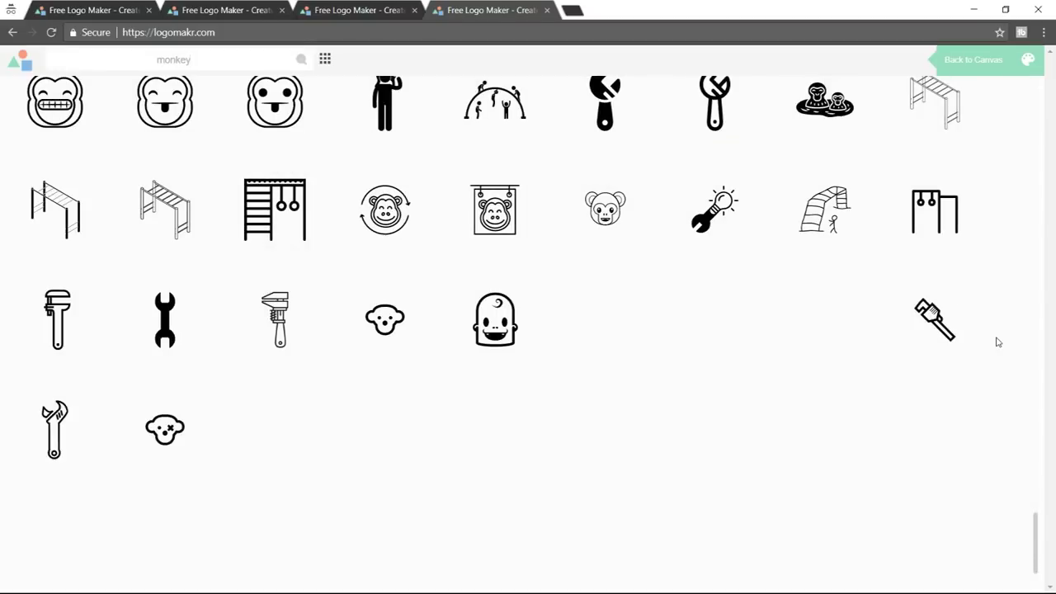
scroll(998, 342, down, 3)
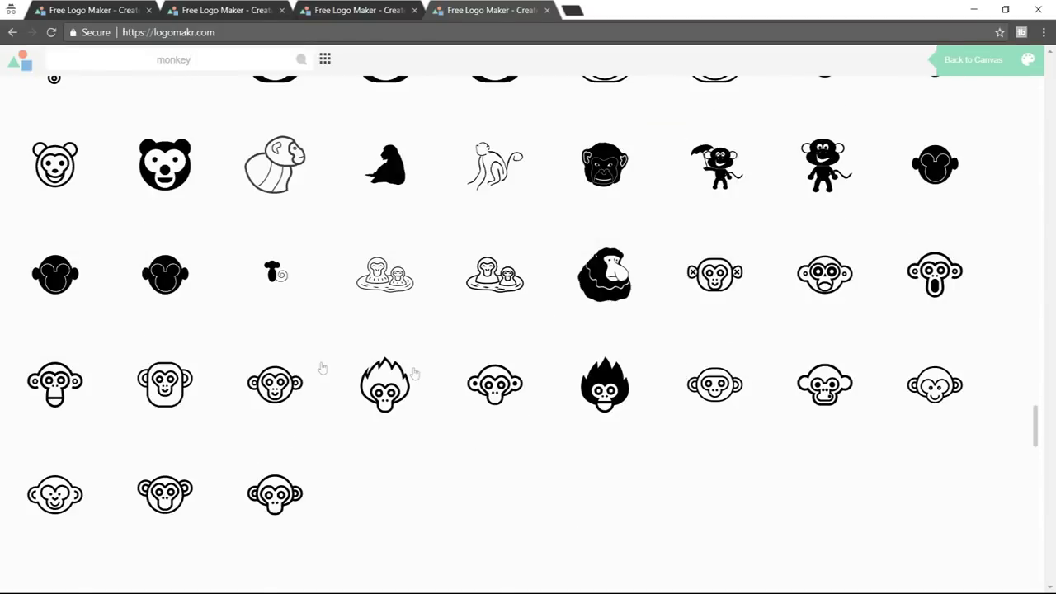
scroll(976, 292, down, 2)
scroll(978, 294, down, 4)
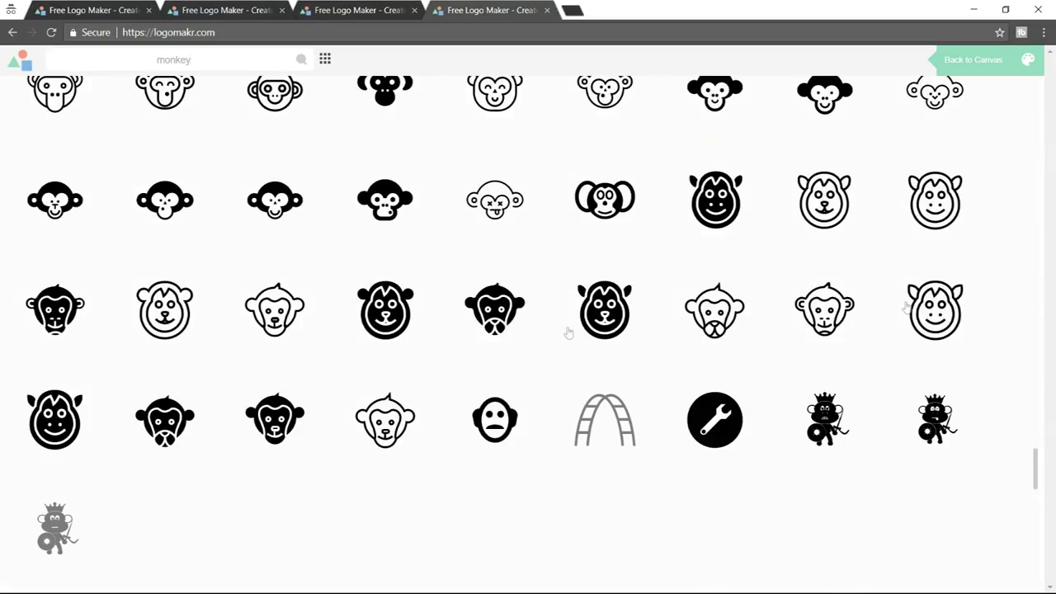
scroll(869, 282, down, 3)
scroll(884, 314, down, 3)
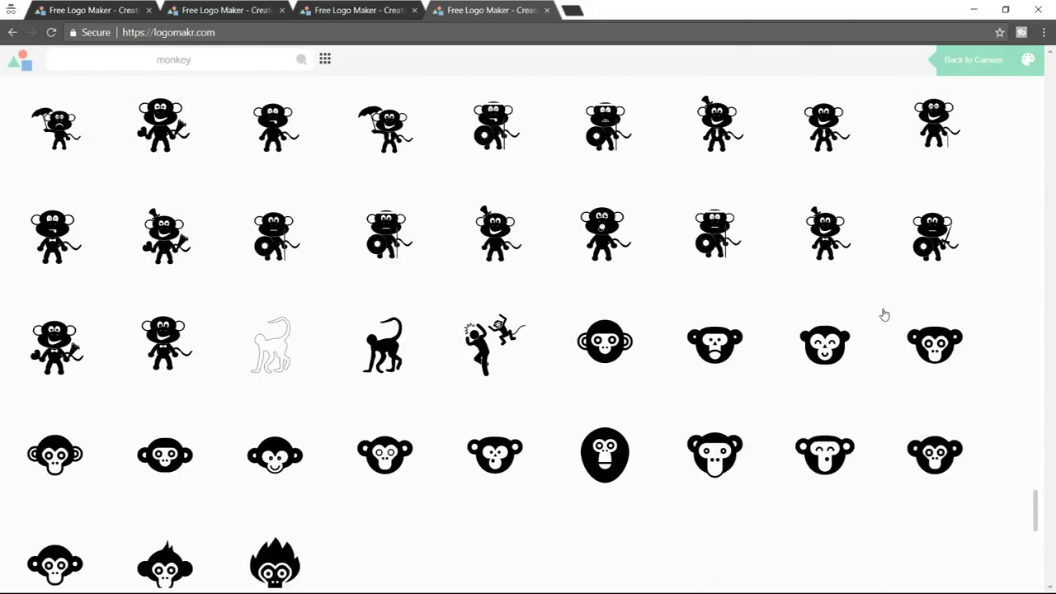
scroll(884, 313, down, 3)
scroll(883, 313, down, 5)
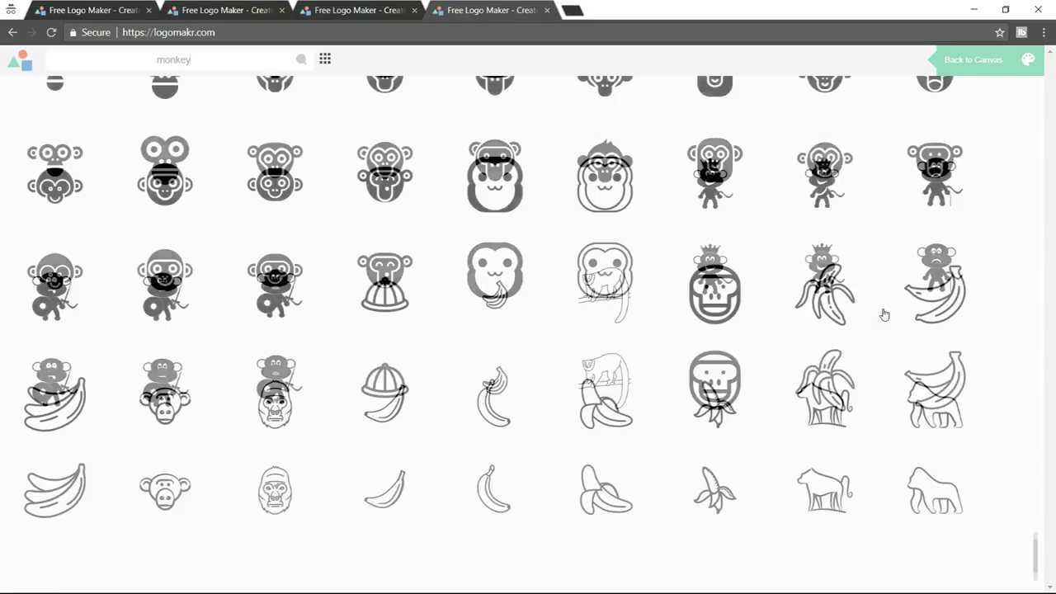
scroll(883, 314, down, 10)
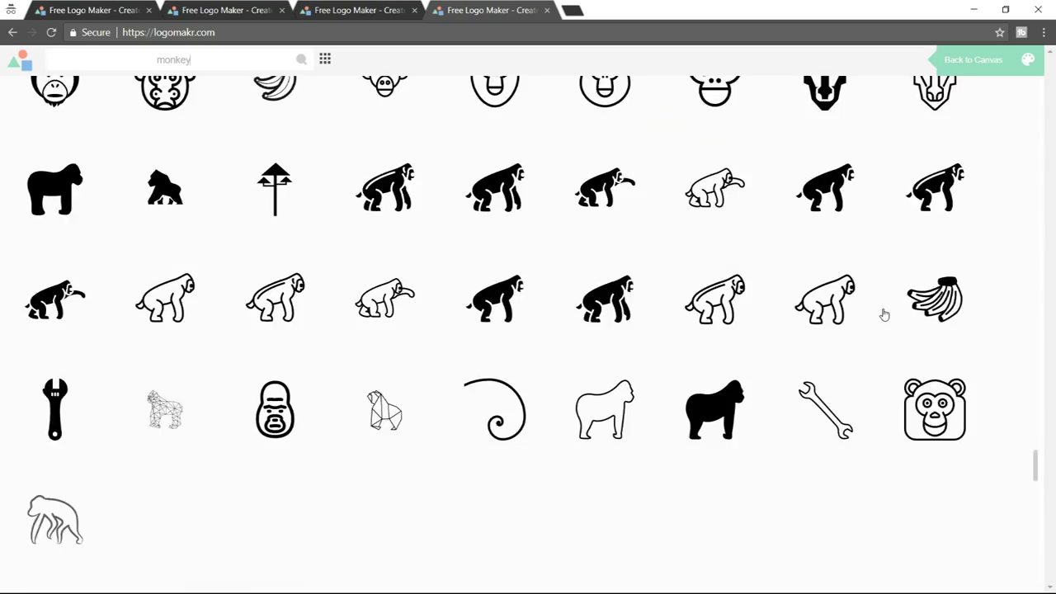
scroll(883, 315, down, 10)
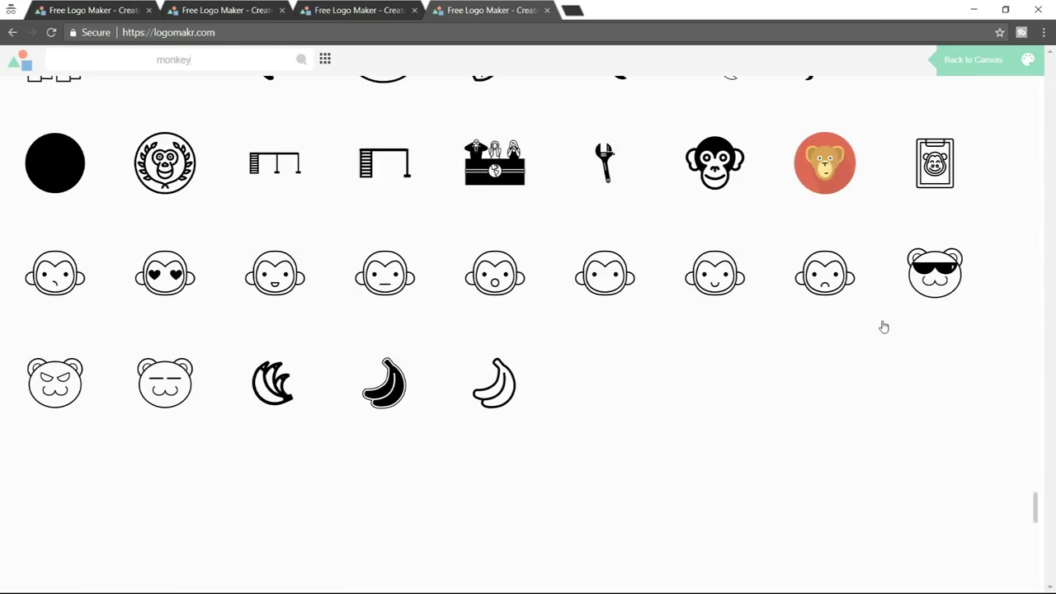
Add the bearded pirate monkey graphic with skull hat and eye patch from the search results to the canvas.
scroll(884, 327, up, 5)
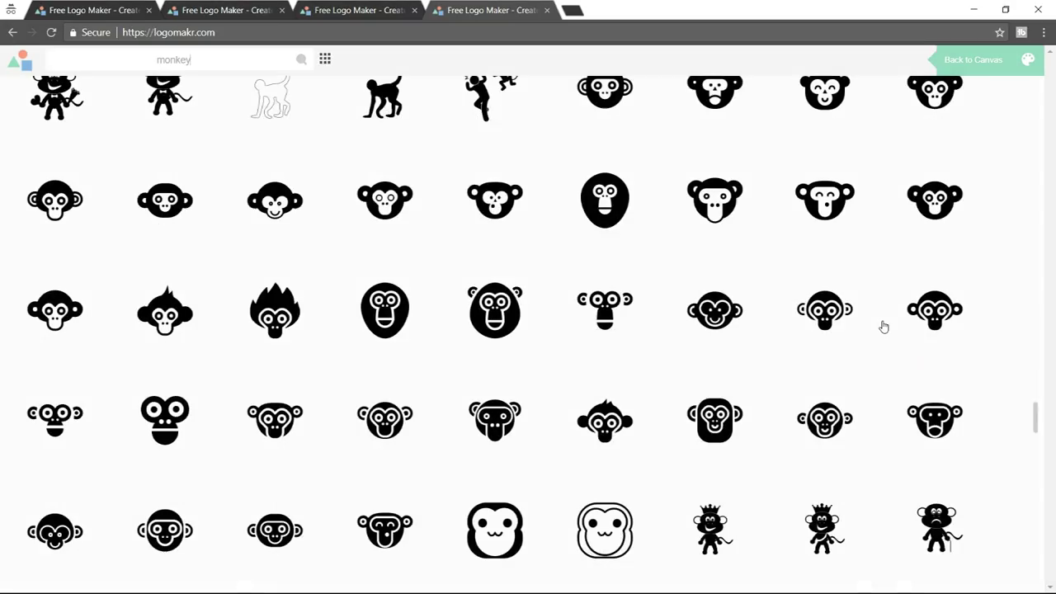
scroll(883, 328, up, 2)
scroll(884, 327, up, 8)
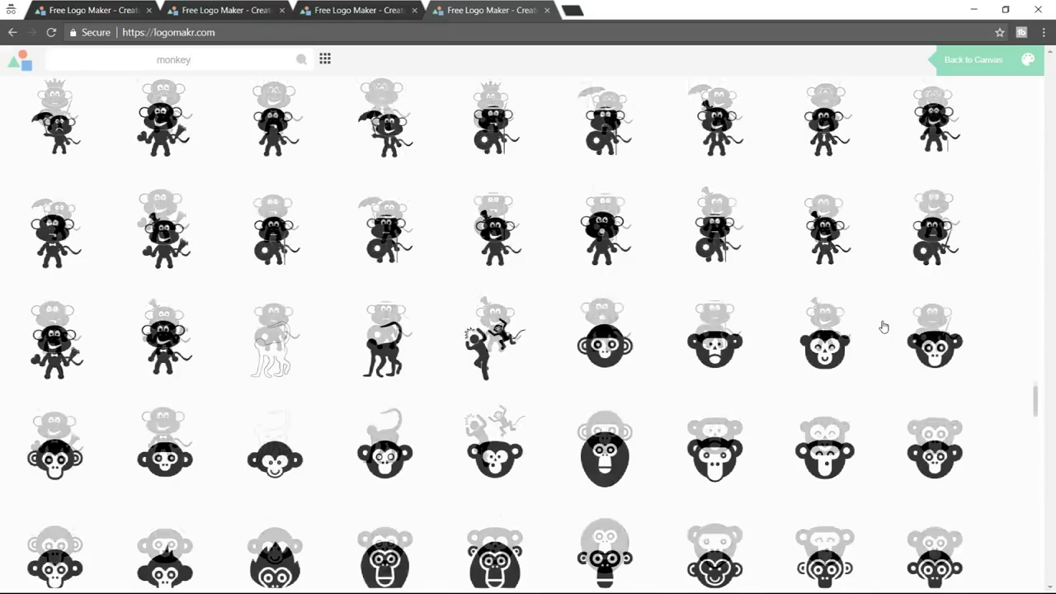
scroll(884, 327, up, 5)
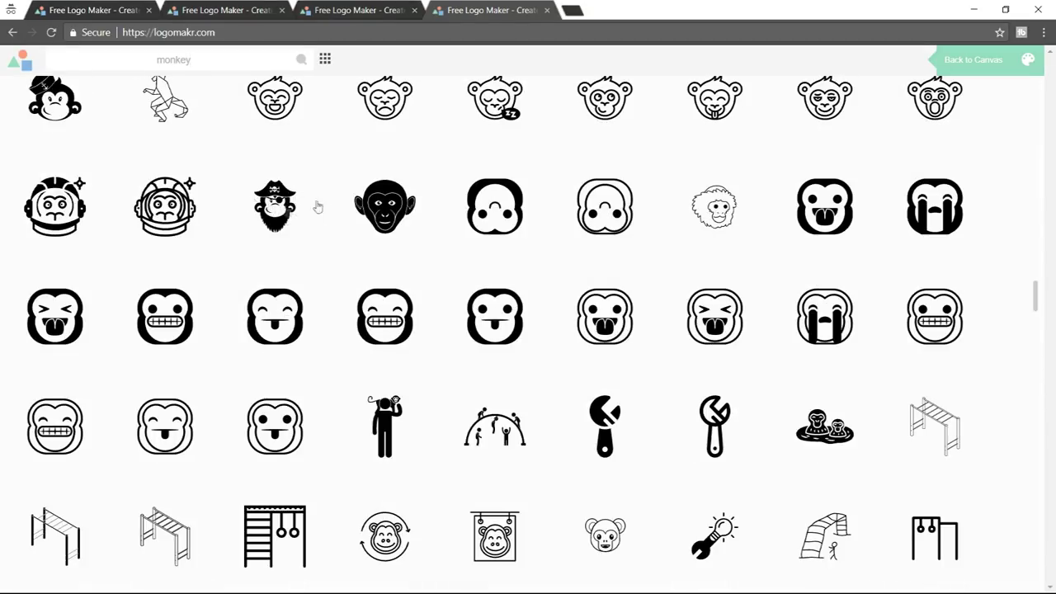
click(281, 204)
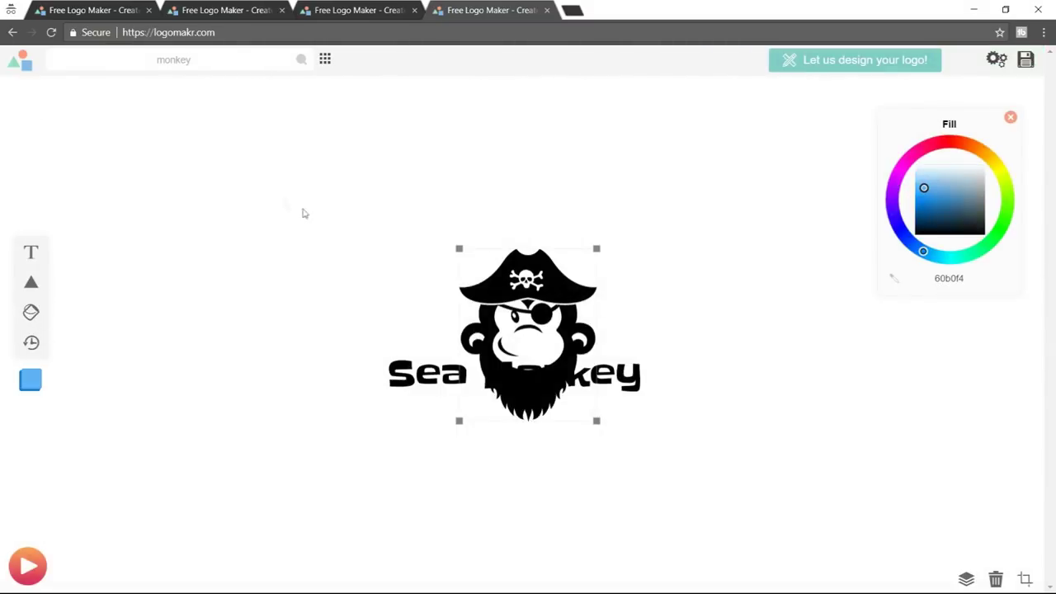
Shrink the pirate monkey to about 117 by 147 px and place it above the Sea Monkey text.
drag(541, 310, 526, 241)
drag(439, 163, 504, 244)
drag(573, 280, 528, 262)
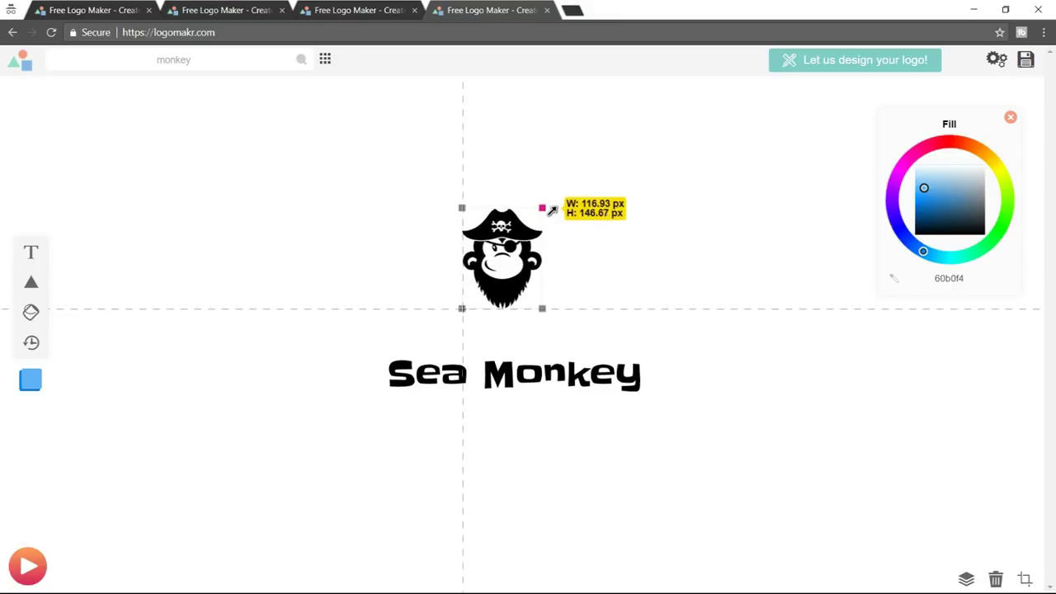
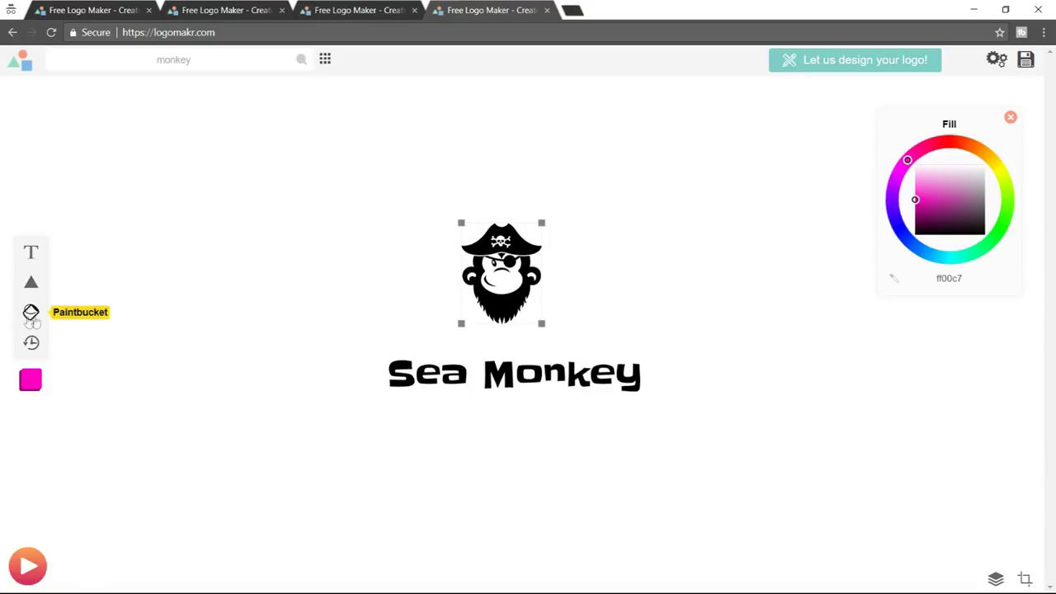
Fill the pirate monkey's head and beard with brown ae4509 using the Paintbucket.
click(31, 320)
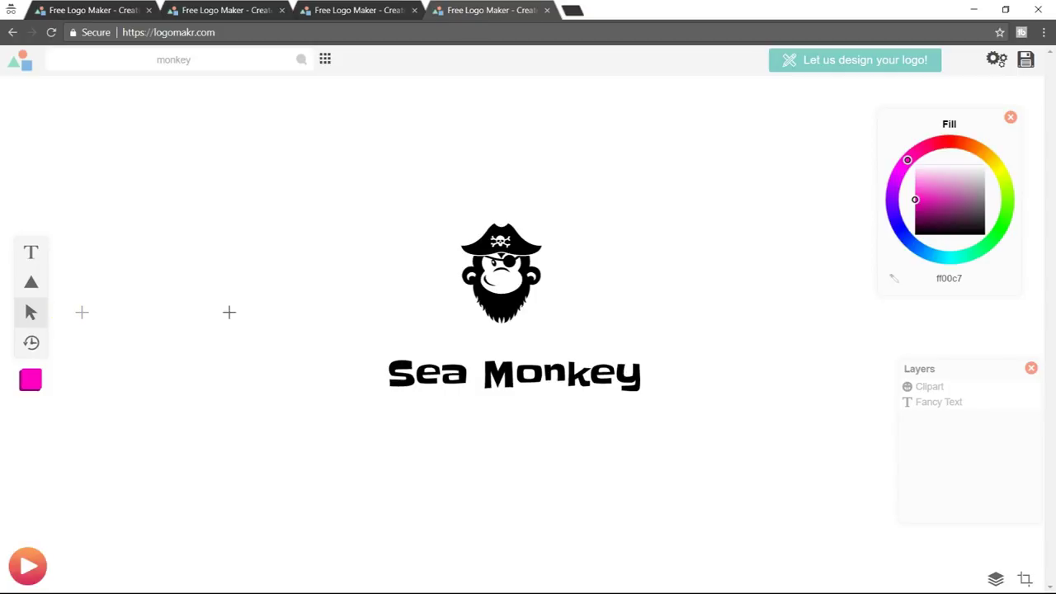
drag(907, 160, 971, 138)
drag(927, 207, 921, 208)
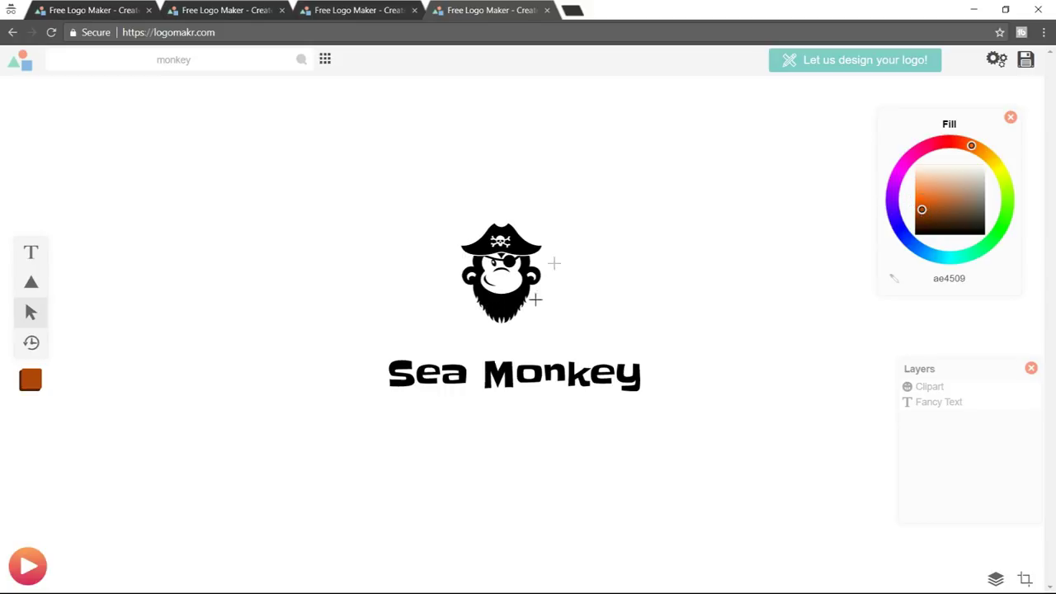
click(510, 301)
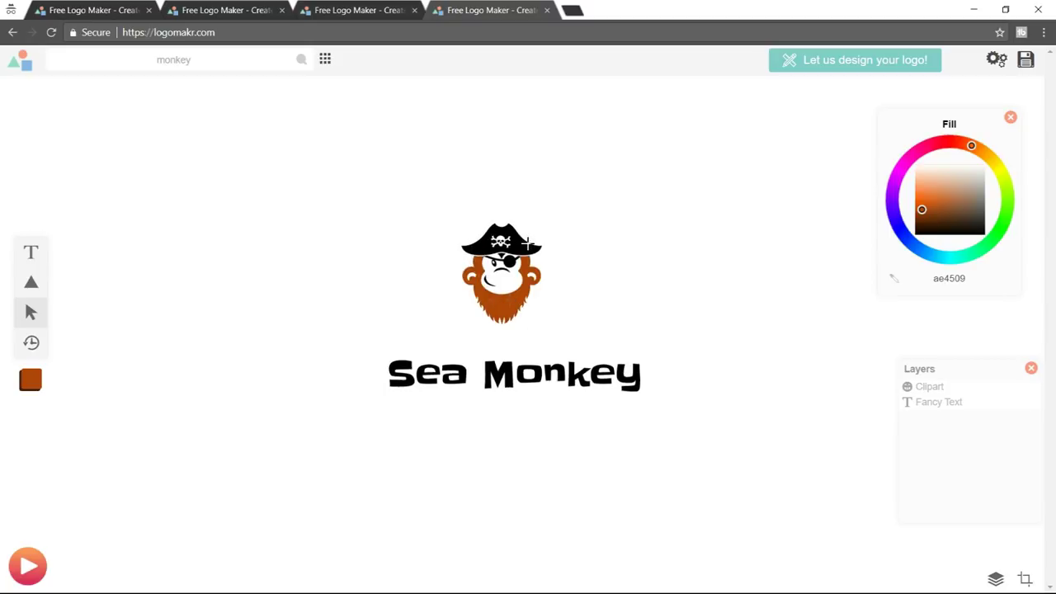
Try brown ae4509 on the hat and eye patch, blue 0088ff on the patch and green 00ff1e on the hat.
click(527, 244)
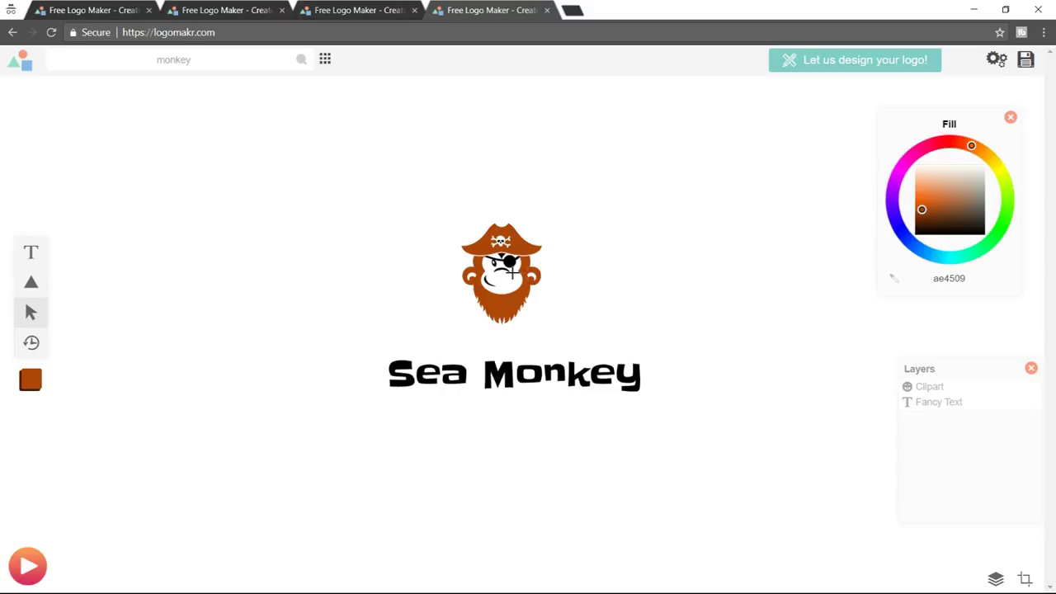
click(510, 261)
drag(905, 239, 922, 251)
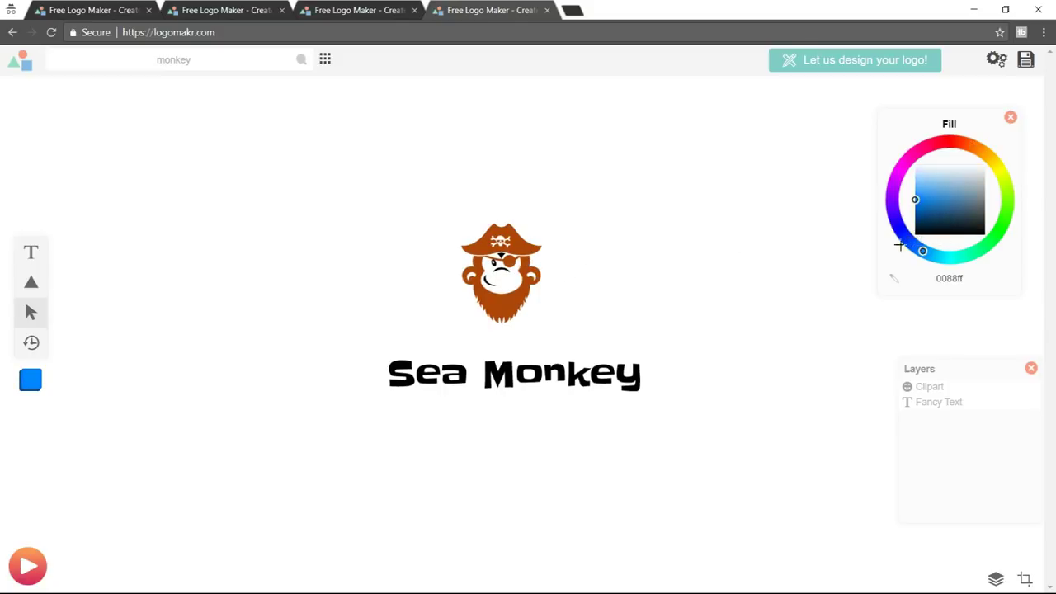
click(510, 259)
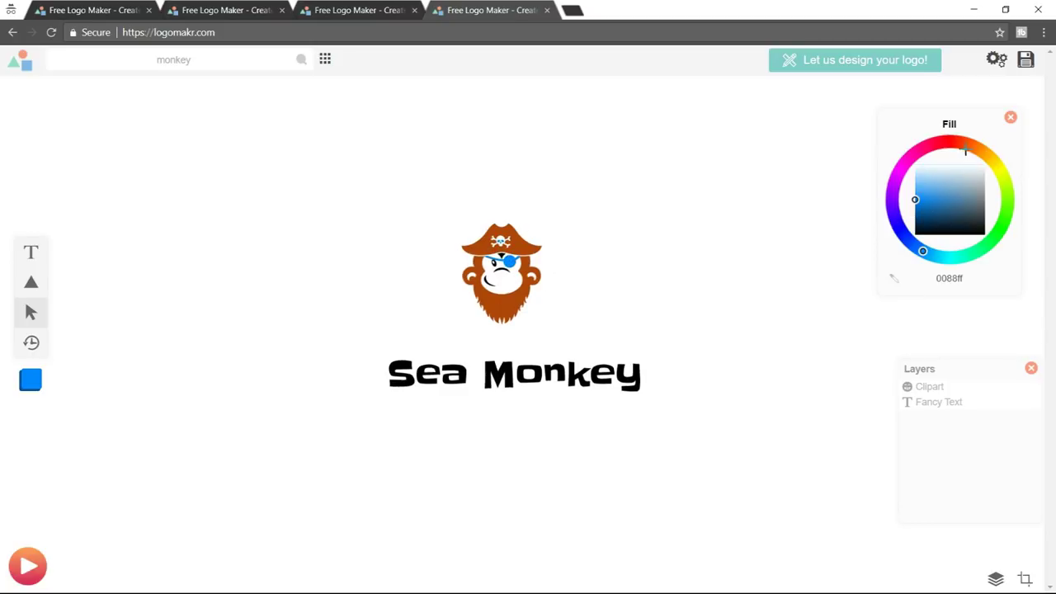
click(1002, 221)
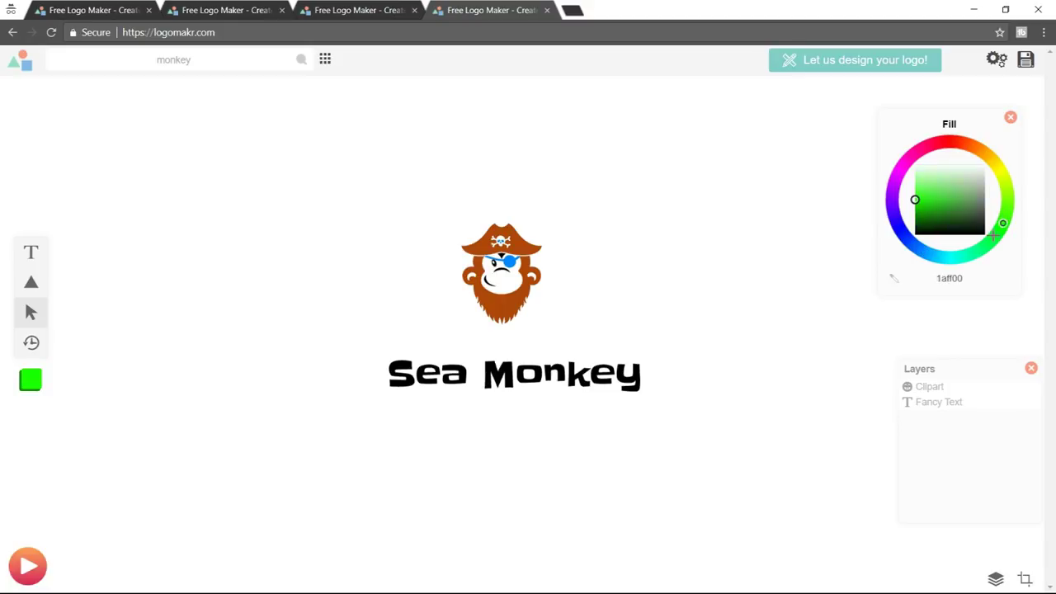
click(527, 245)
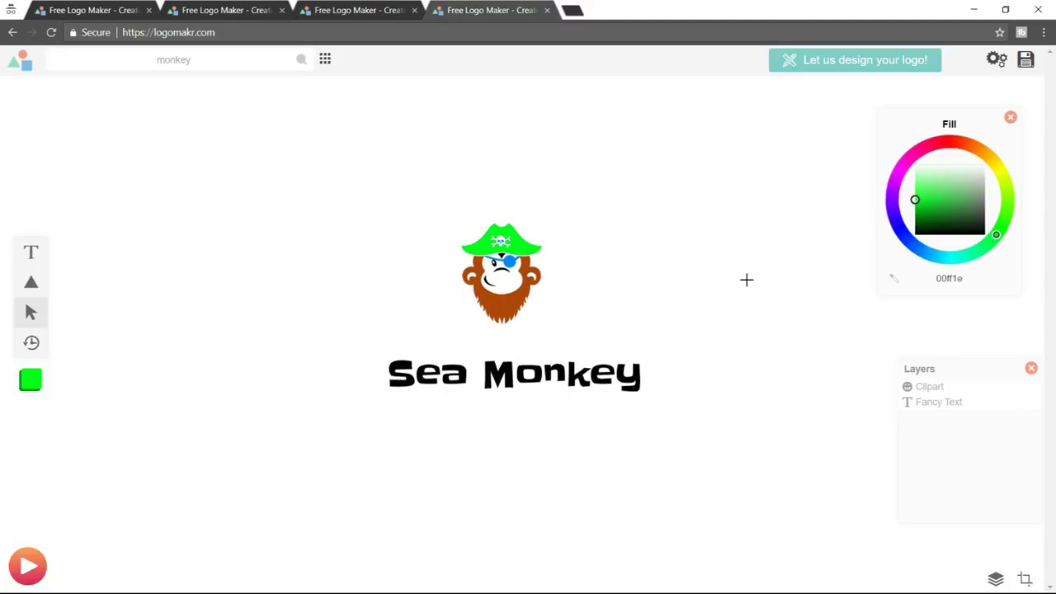
Undo the trial fills on the pirate hat and eye patch.
key(ctrl+z)
key(ctrl+z)
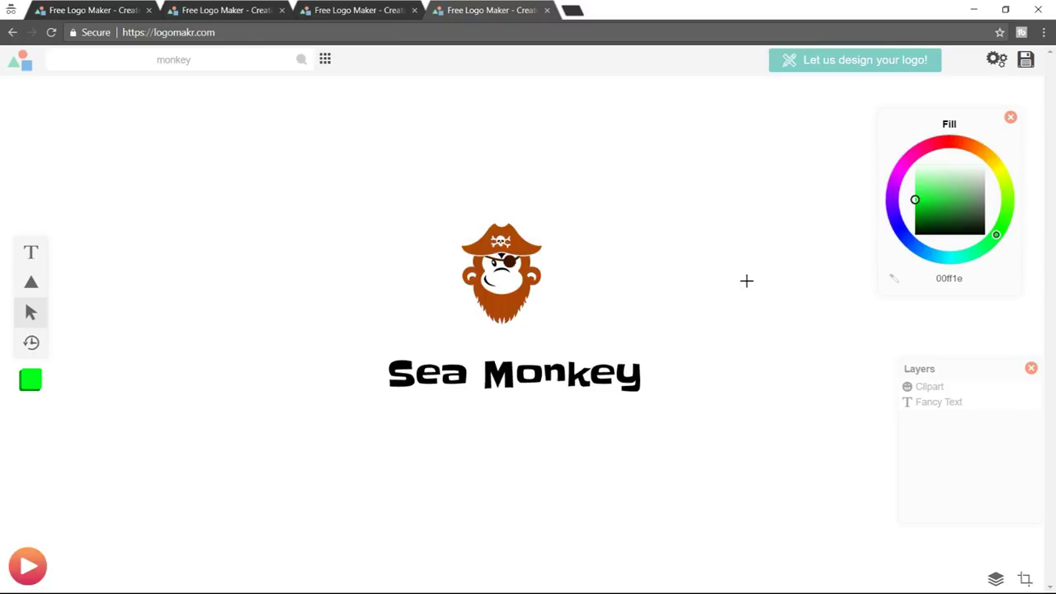
key(ctrl+z)
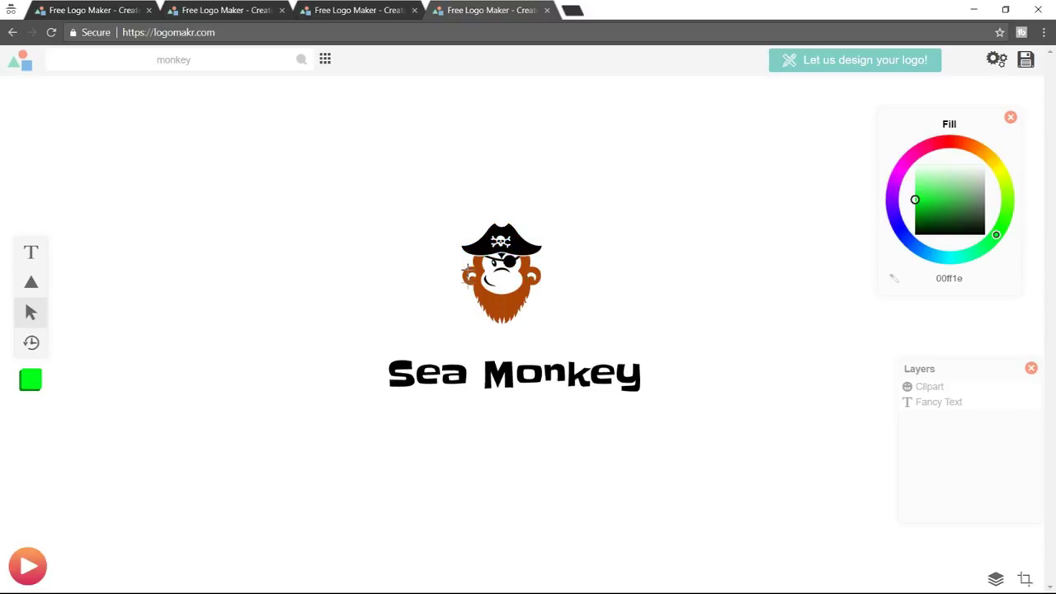
Check the circle in the finished Sea Monkey example, and add a solid black circle to the new logo by searching graphics for "circle".
click(88, 11)
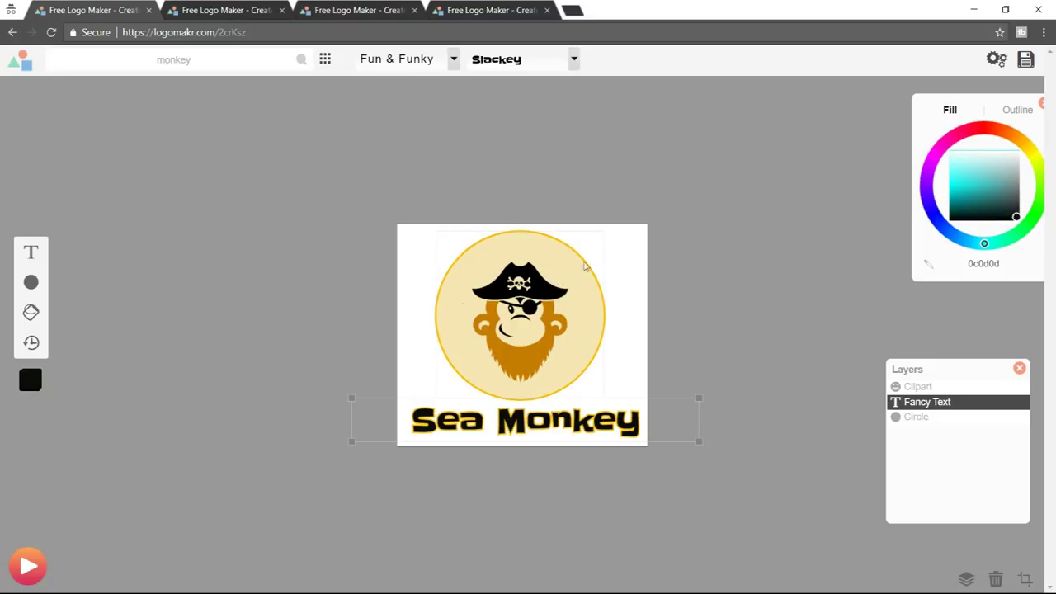
click(500, 19)
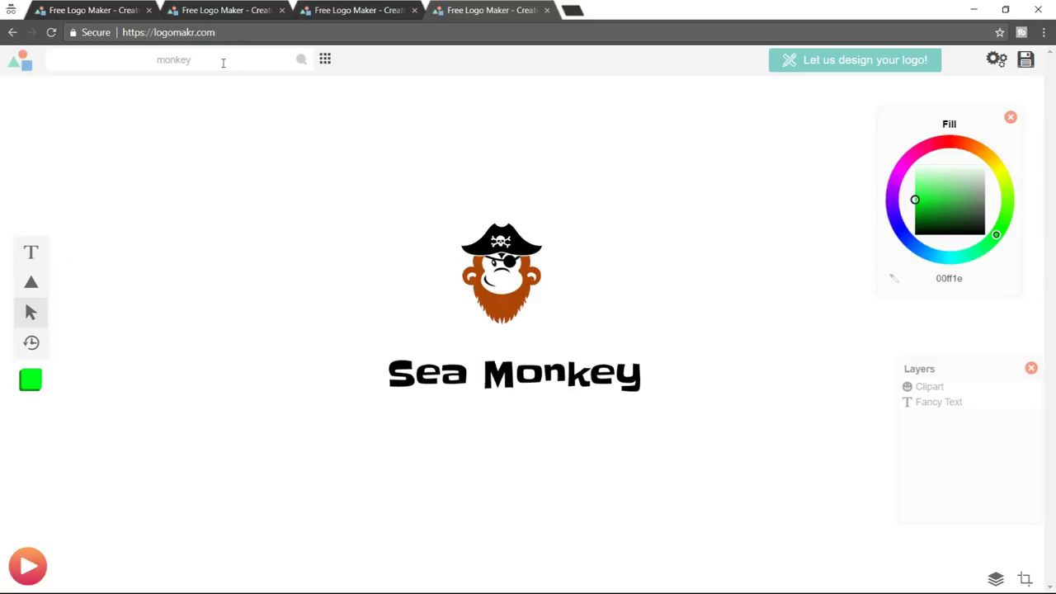
double_click(111, 63)
text(a)
text(ircle)
key(Return)
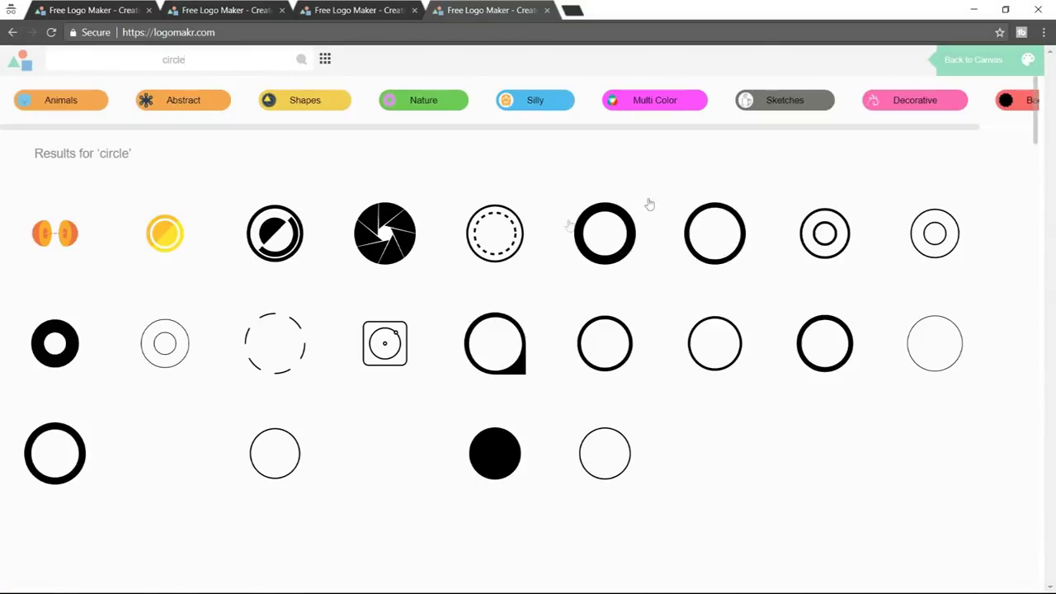
scroll(936, 347, down, 3)
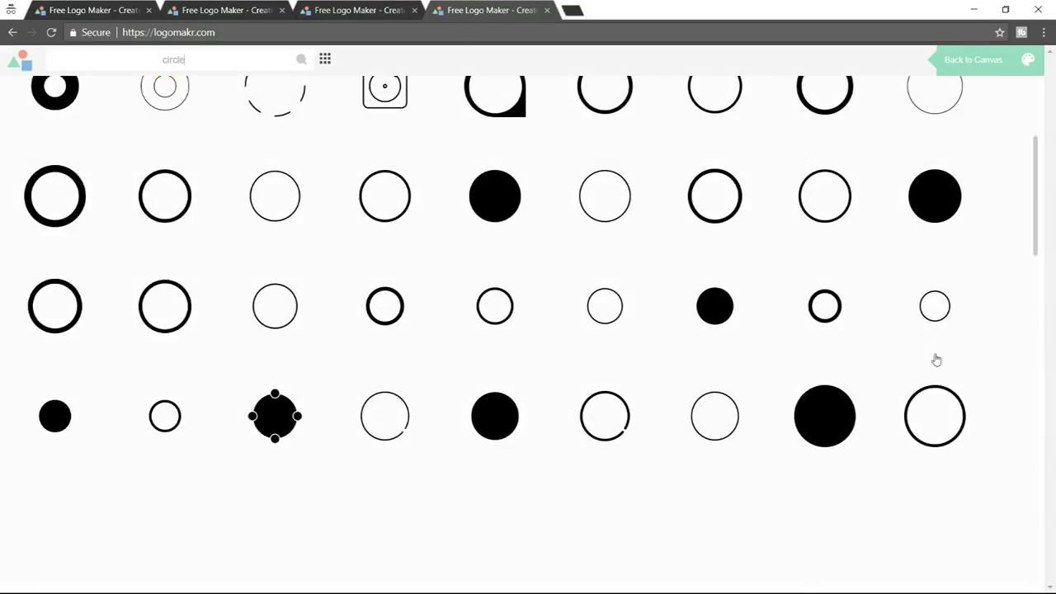
click(501, 202)
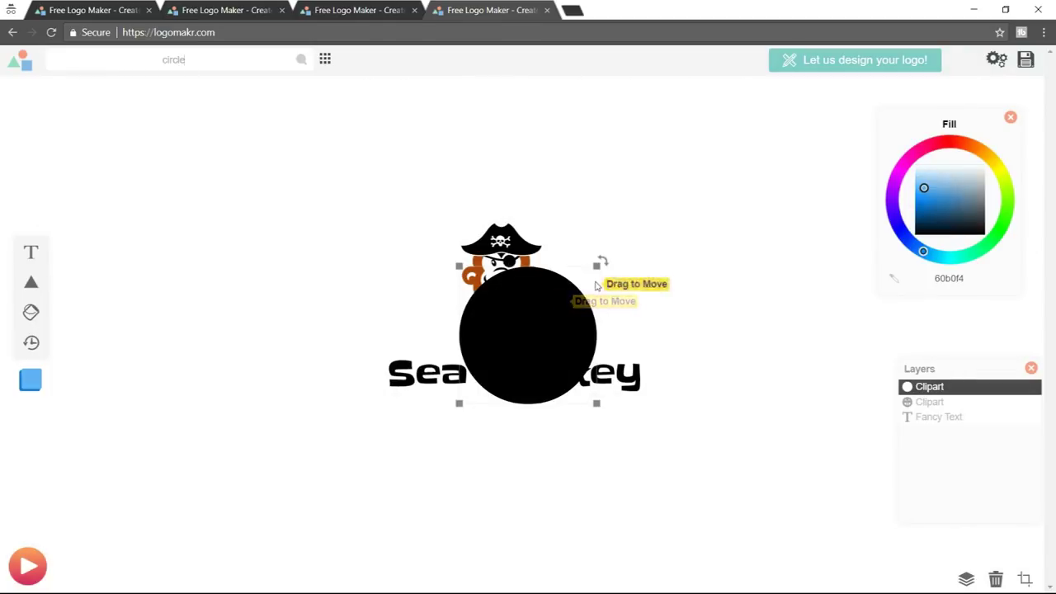
Enlarge the black circle, place it over the monkey above the text, and send it to the back.
drag(597, 265, 620, 251)
drag(504, 303, 479, 253)
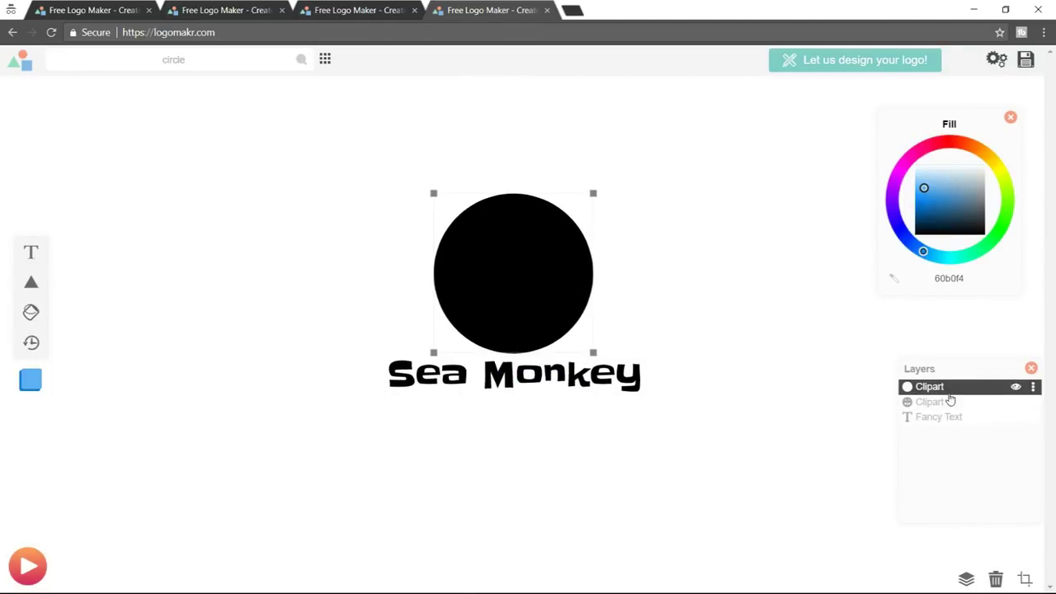
click(512, 287)
right_click(512, 286)
click(538, 292)
Move the black circle off the monkey and delete it.
drag(507, 294, 676, 283)
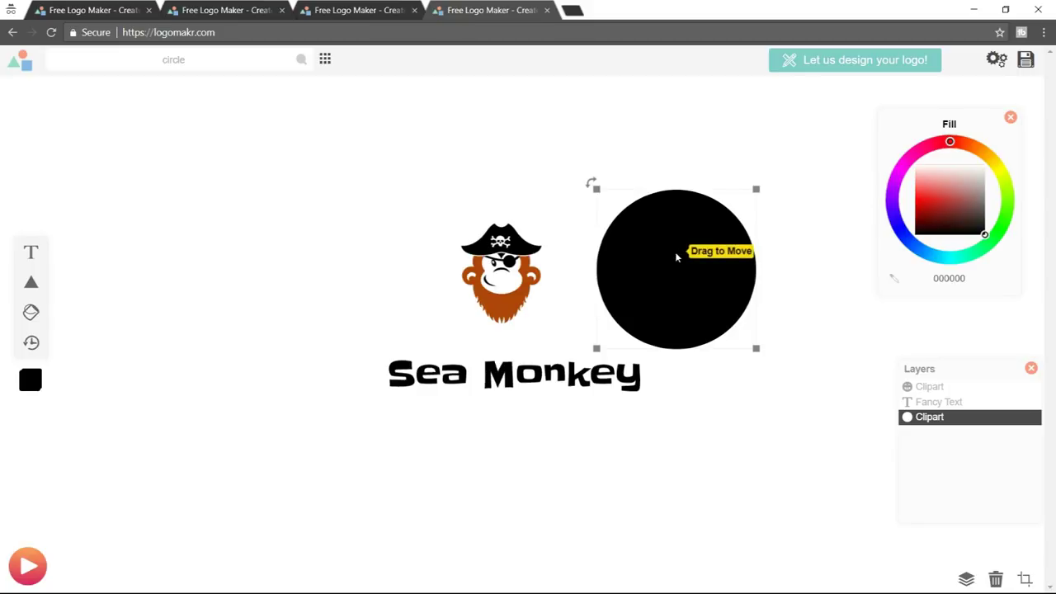
key(Delete)
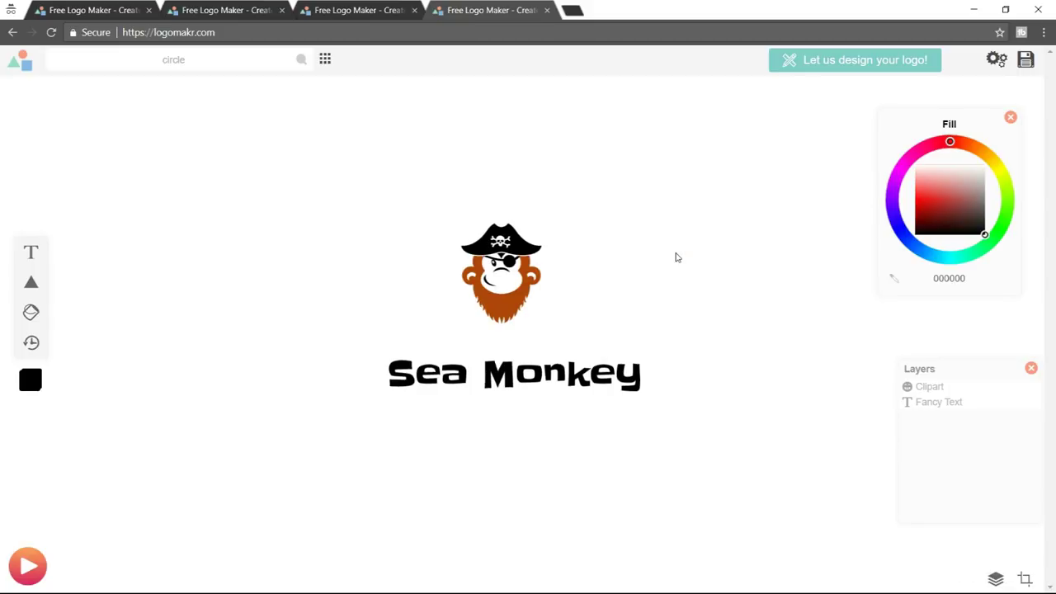
click(501, 277)
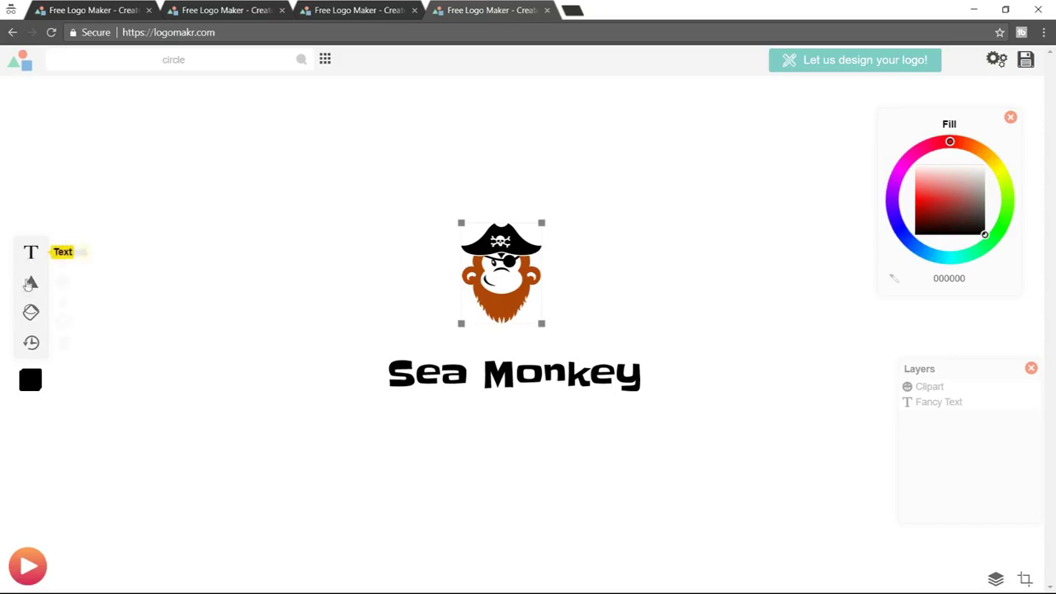
Add a circle shape, enlarge it and position it over the monkey just above the Sea Monkey text.
mouse_move(31, 283)
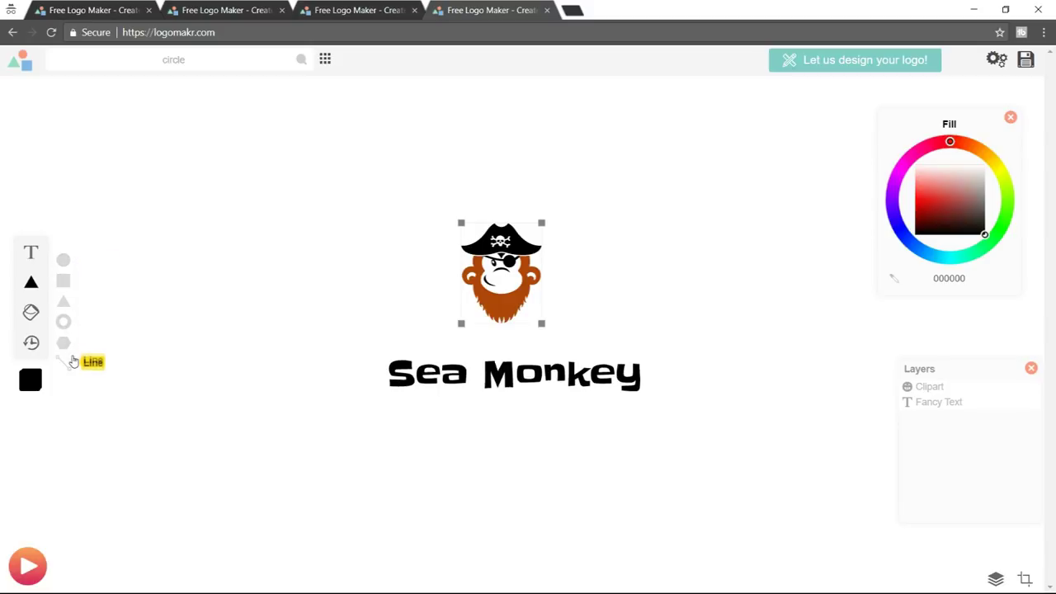
click(61, 264)
drag(533, 332, 487, 241)
drag(553, 313, 594, 332)
click(648, 259)
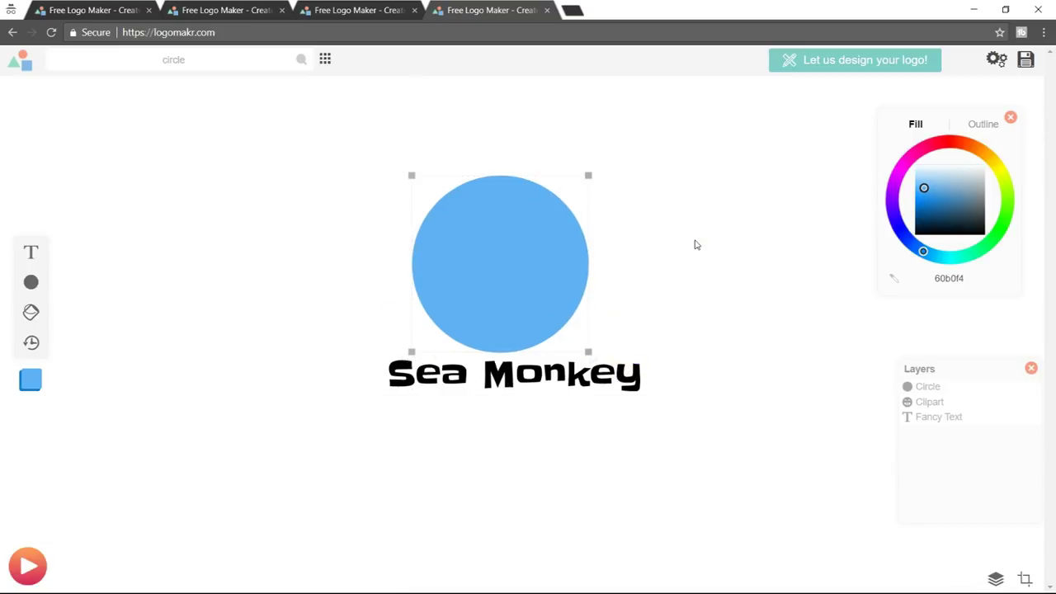
Send the blue circle to the back, and return it to the front of the layer order.
click(545, 231)
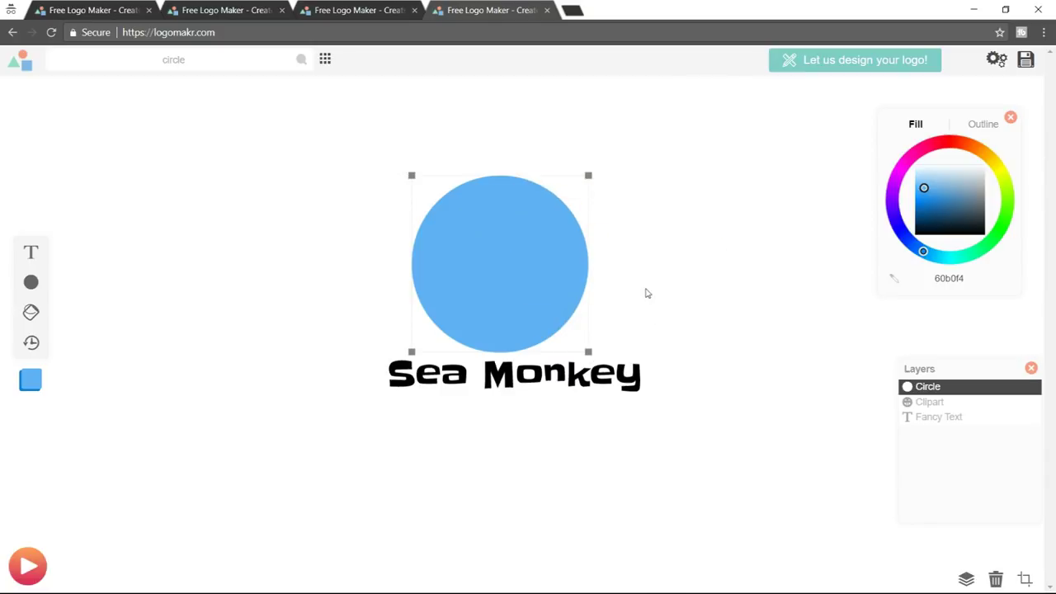
right_click(510, 230)
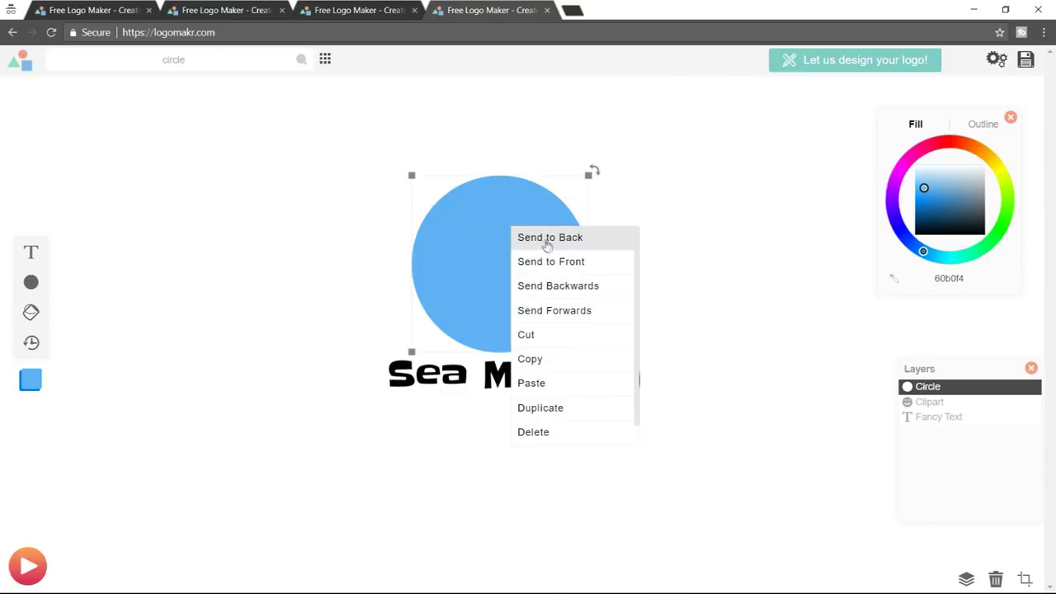
click(576, 245)
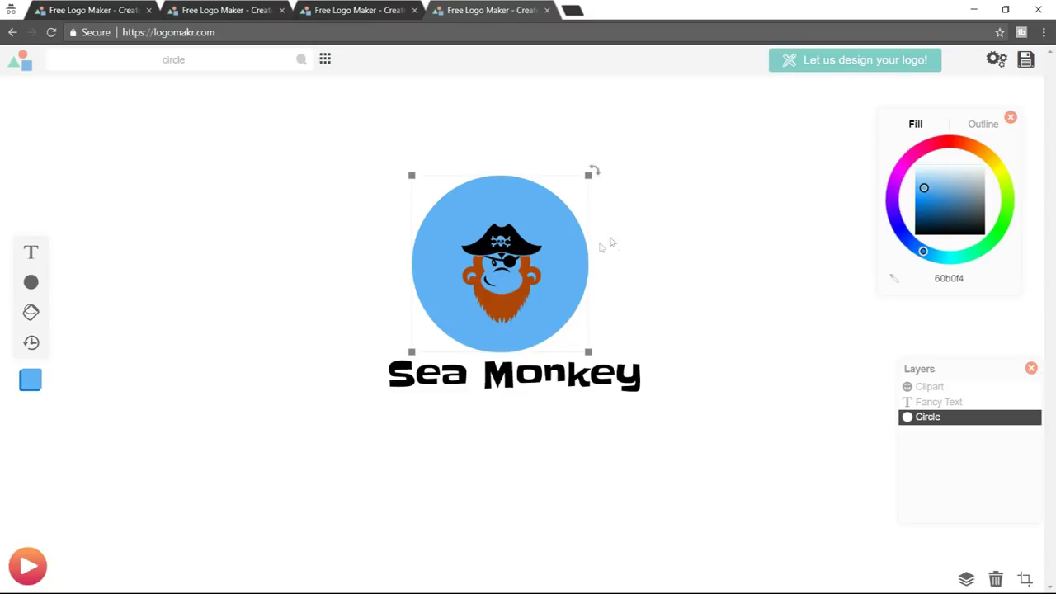
key(ctrl+shift+Up)
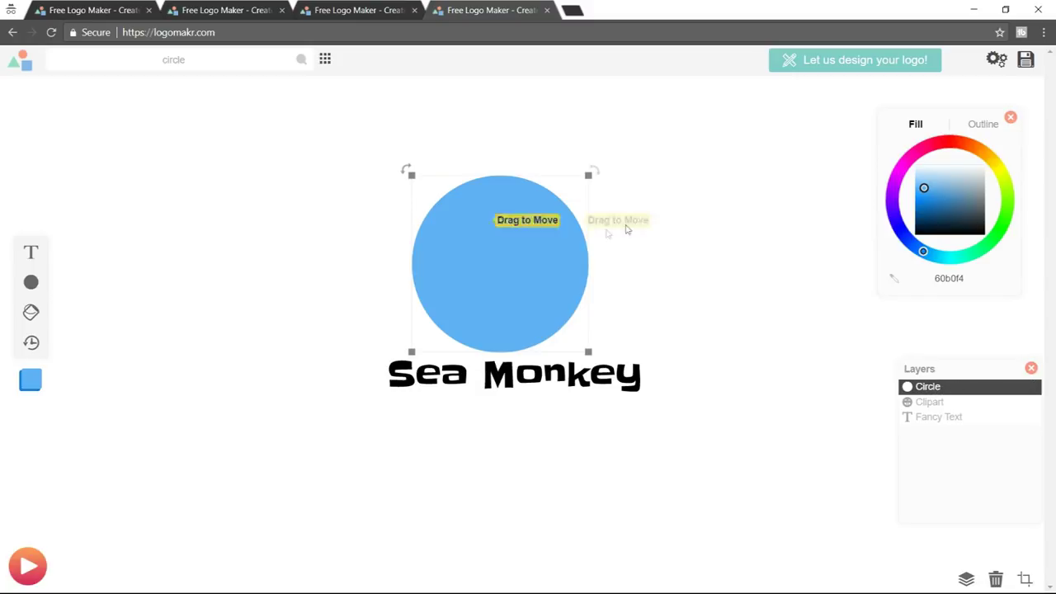
Reorder the Circle layer below the monkey and text layers, and shrink and recentre the circle around the monkey.
drag(935, 389, 938, 436)
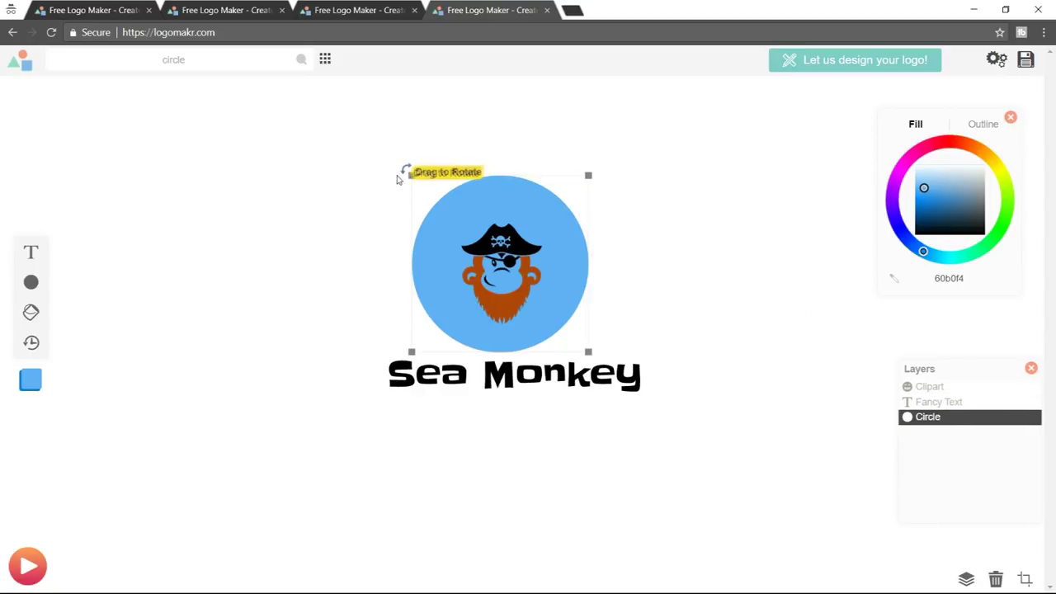
drag(412, 175, 452, 207)
drag(556, 310, 541, 297)
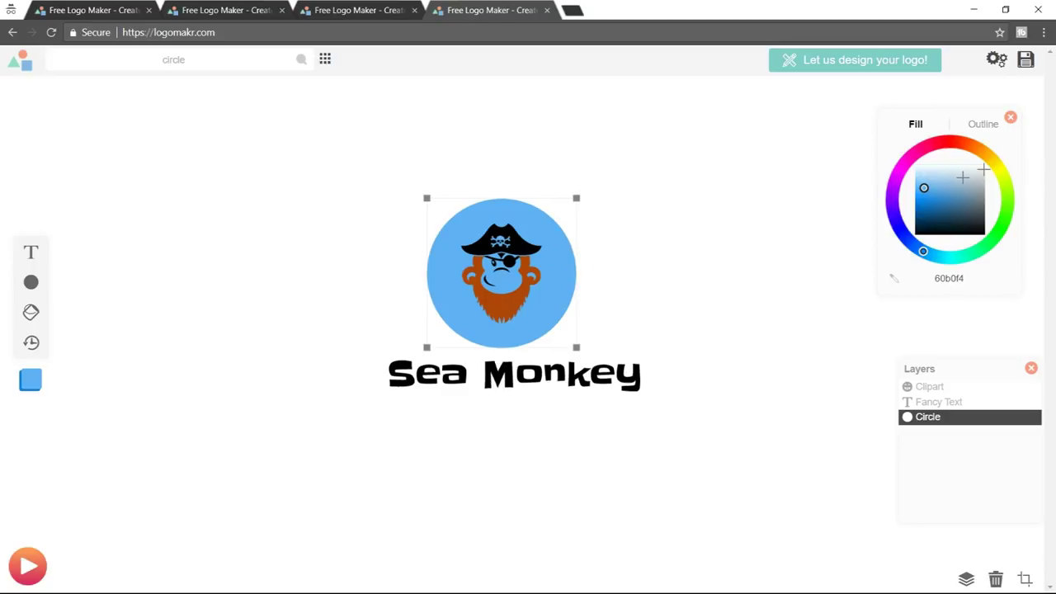
Set the circle's fill to light orange feca96.
mouse_move(990, 152)
mouse_down()
mouse_move(985, 141)
mouse_move(970, 155)
mouse_up()
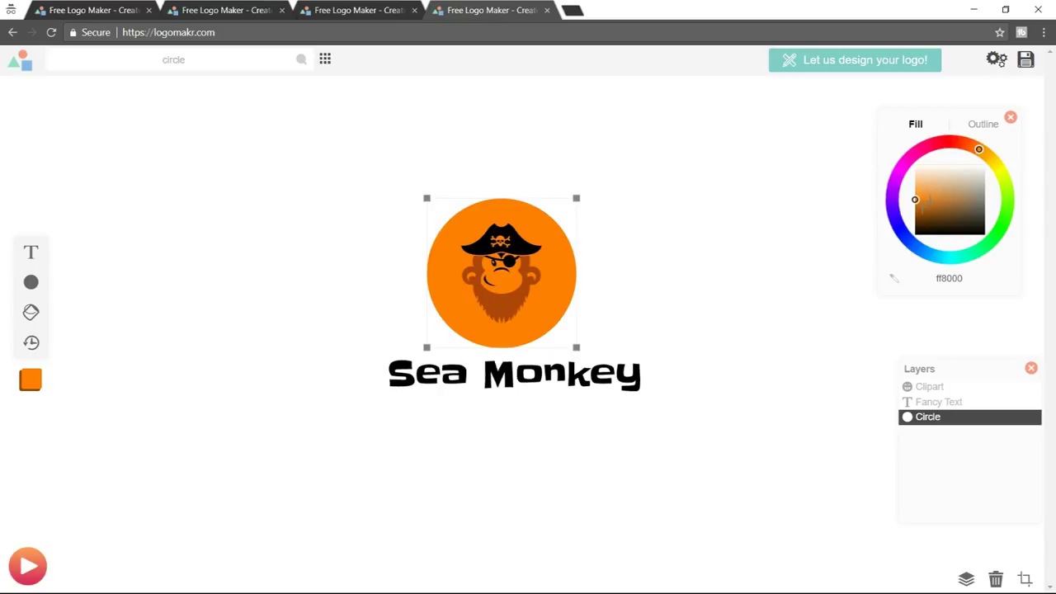
drag(915, 199, 915, 178)
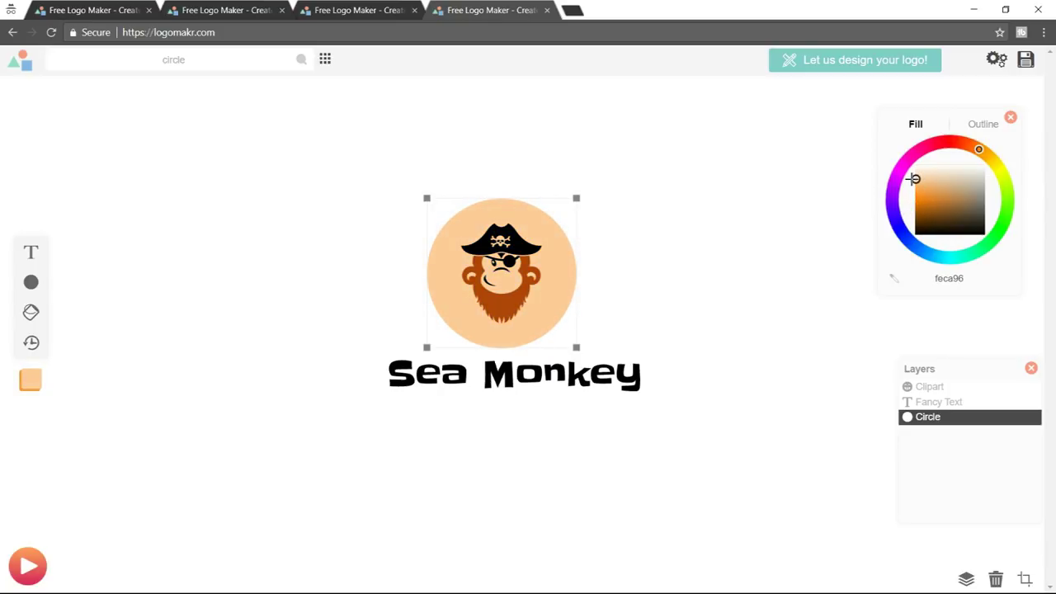
Give the circle around the monkey a 7px outline in dark orange c66605.
click(697, 210)
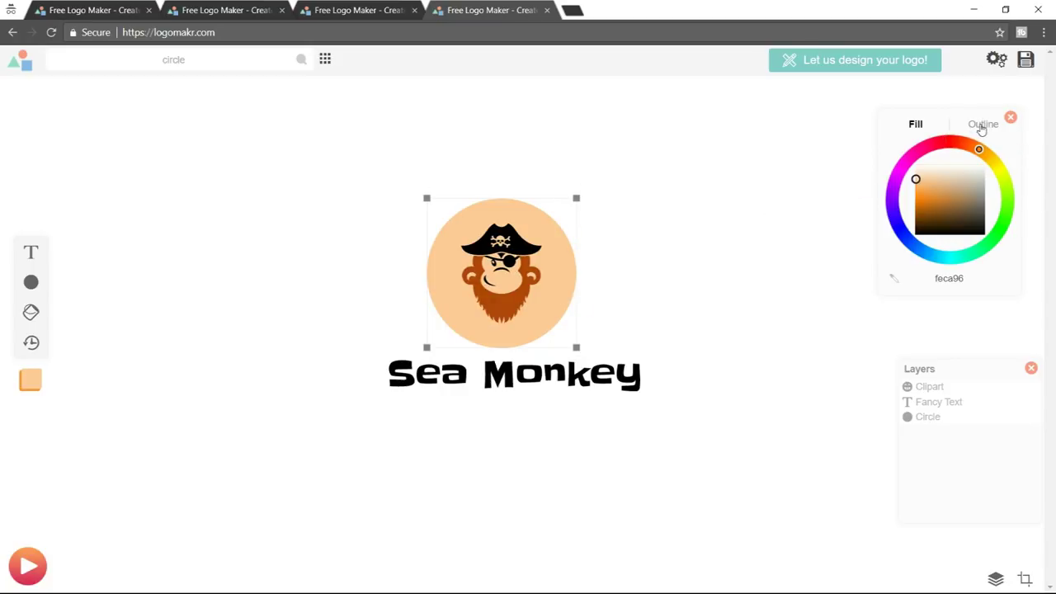
click(981, 126)
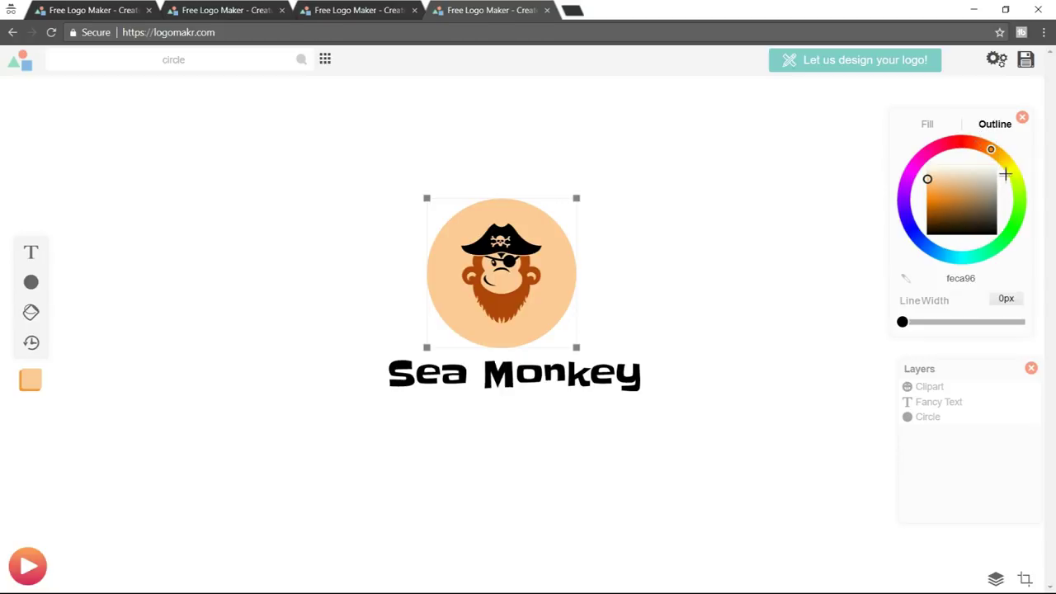
drag(928, 179, 931, 217)
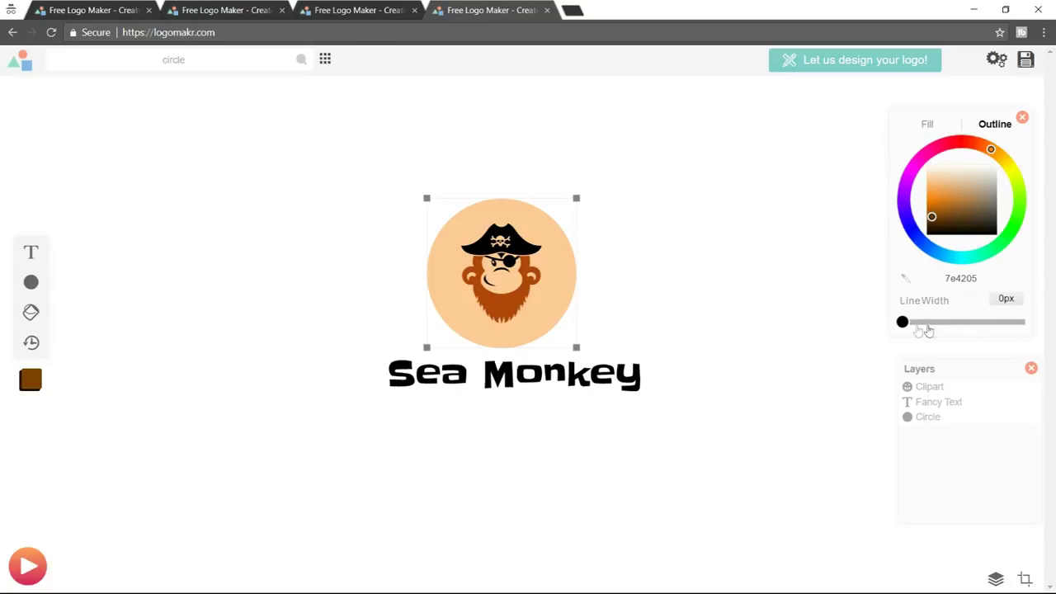
drag(904, 324, 930, 331)
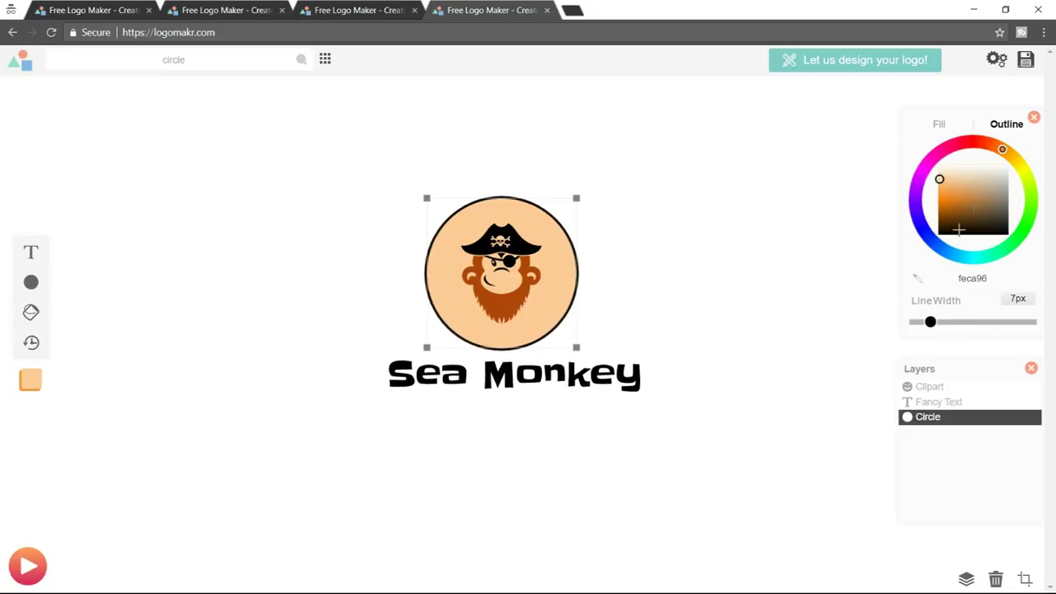
drag(941, 180, 941, 206)
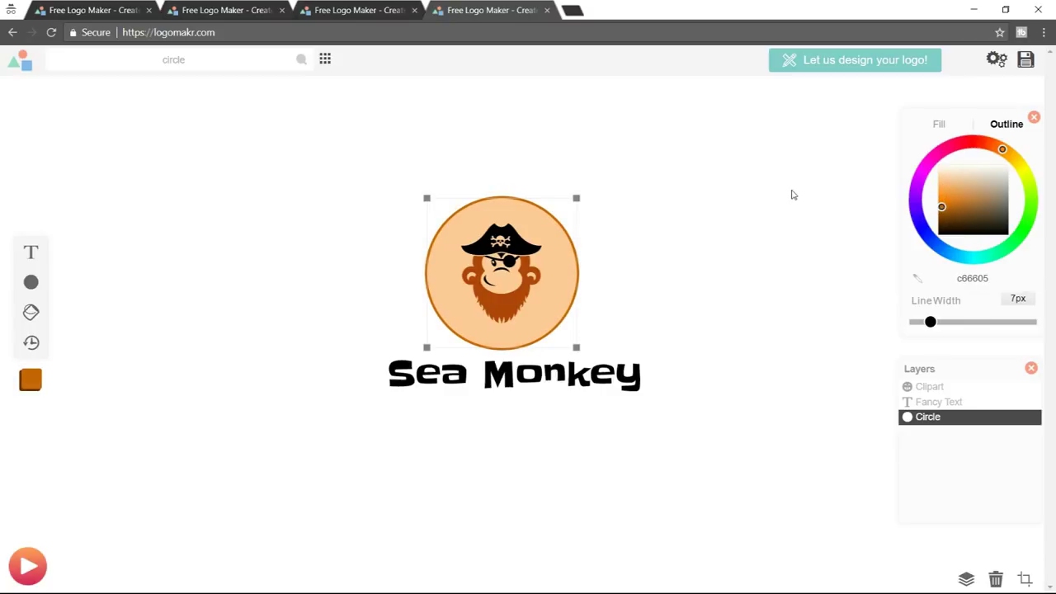
Check the reference Sea Monkey logo and give the Sea Monkey text a 4.7px outline in yellow-orange f9ac0e.
click(51, 12)
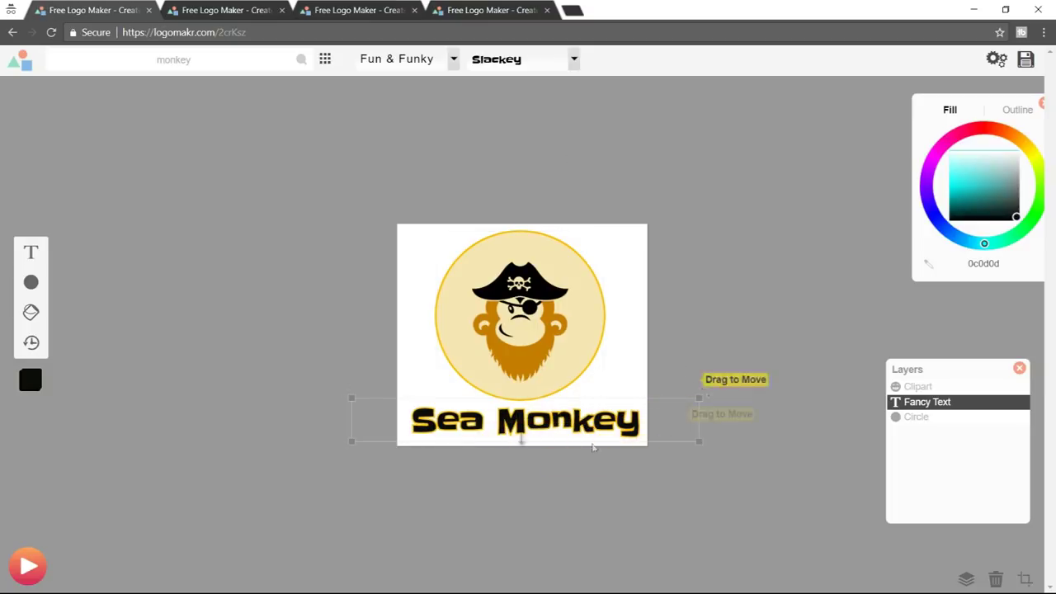
click(495, 10)
click(591, 384)
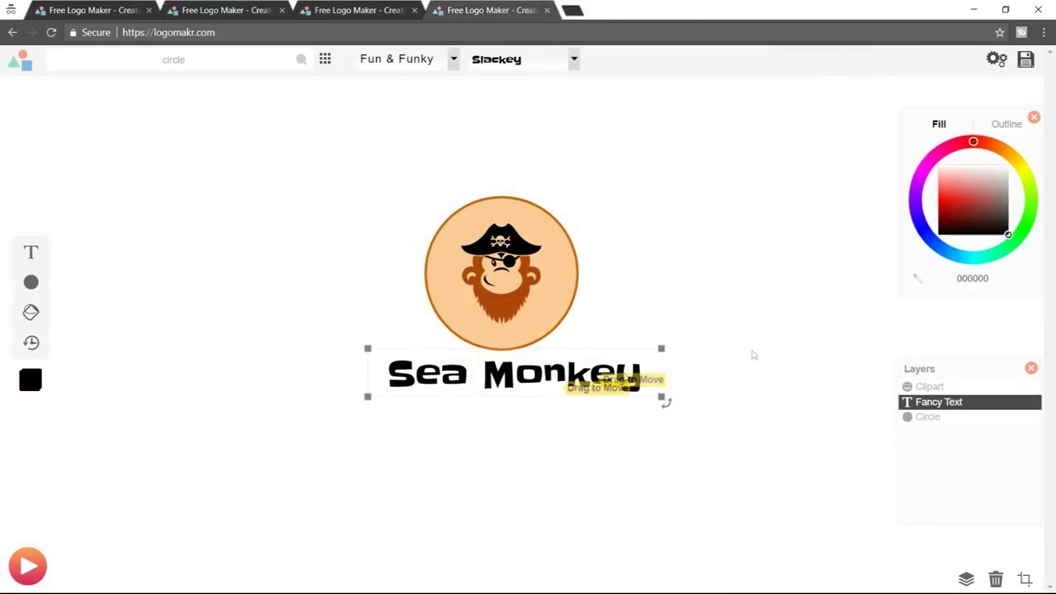
click(1009, 125)
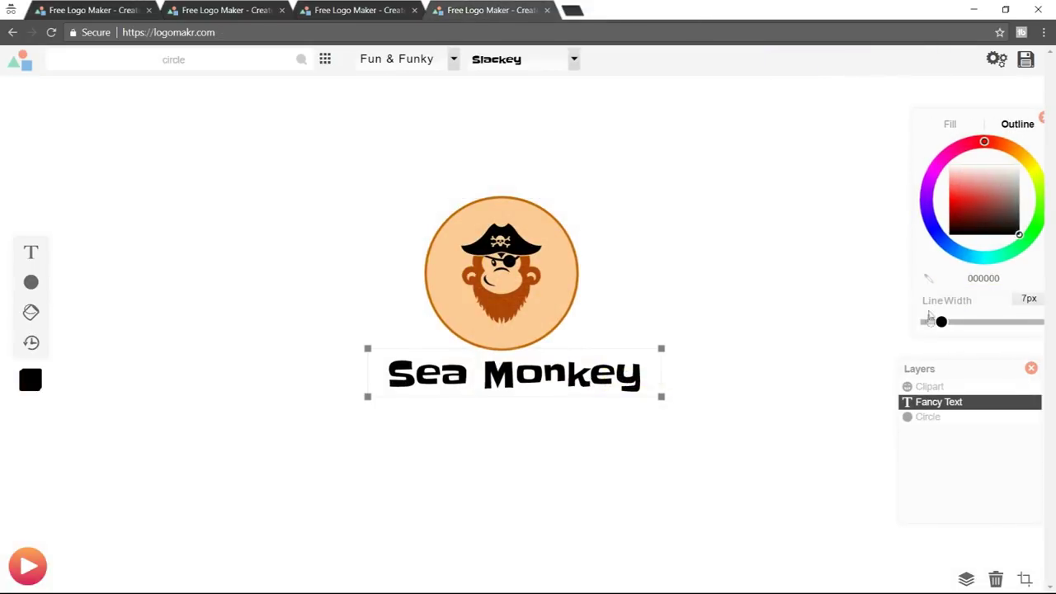
drag(941, 323, 932, 322)
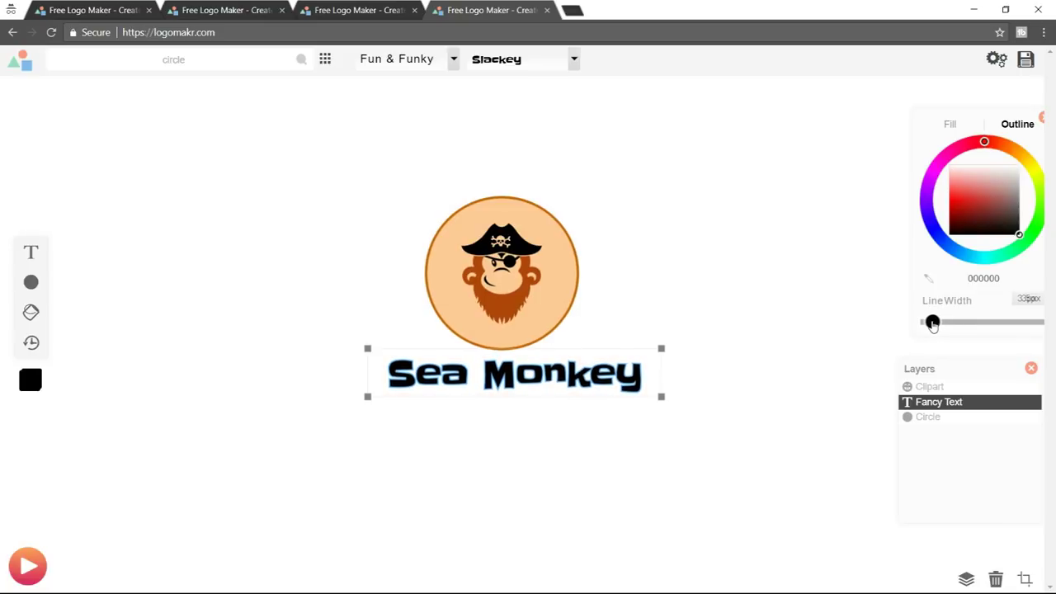
click(1018, 153)
mouse_move(949, 203)
mouse_down()
mouse_move(949, 217)
mouse_move(951, 198)
mouse_up()
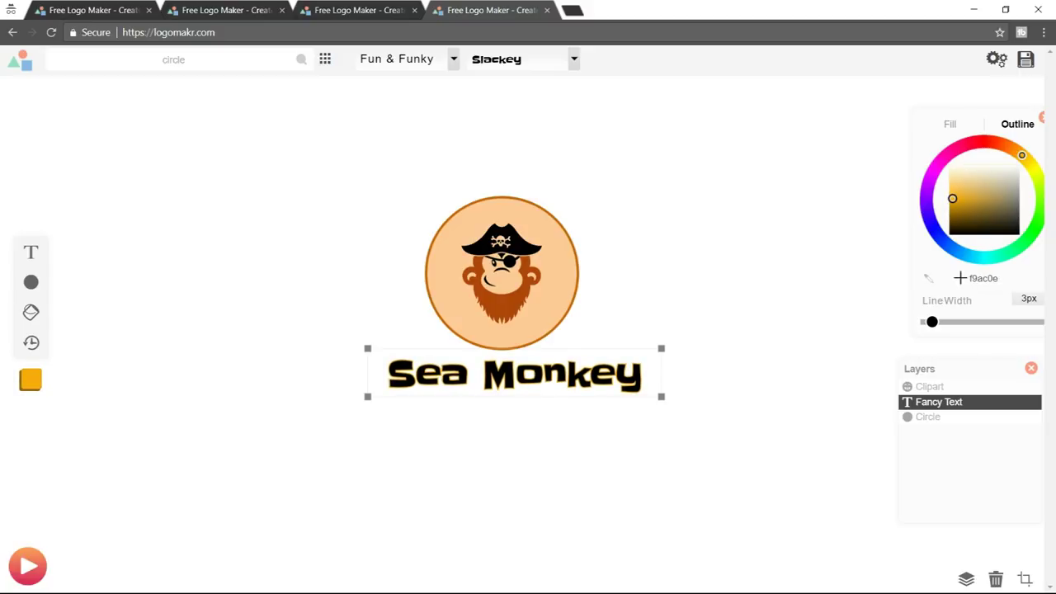
drag(934, 326, 936, 325)
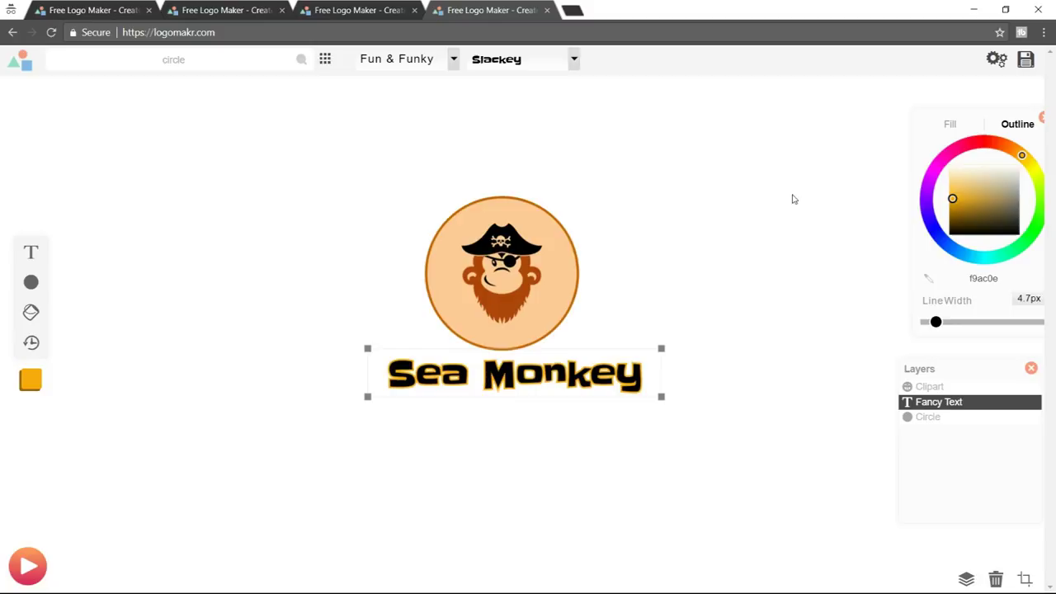
click(828, 175)
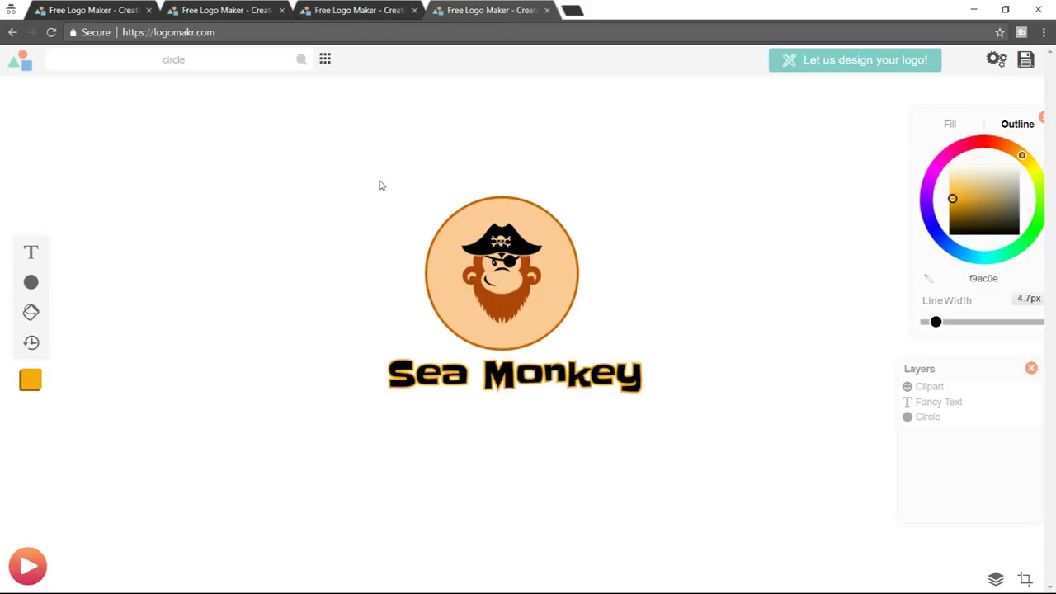
drag(366, 175, 622, 351)
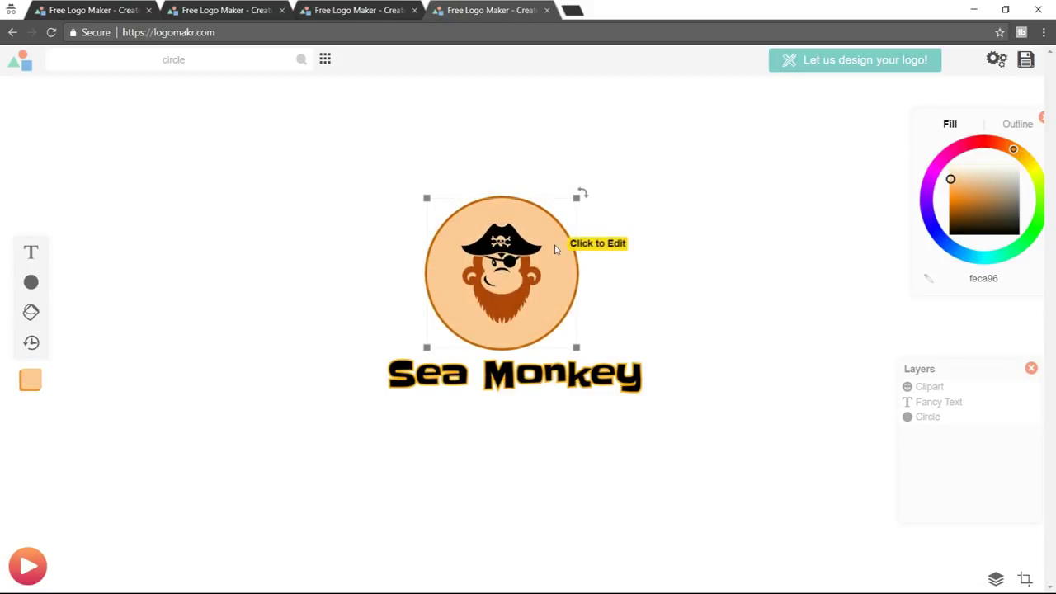
drag(558, 245, 726, 186)
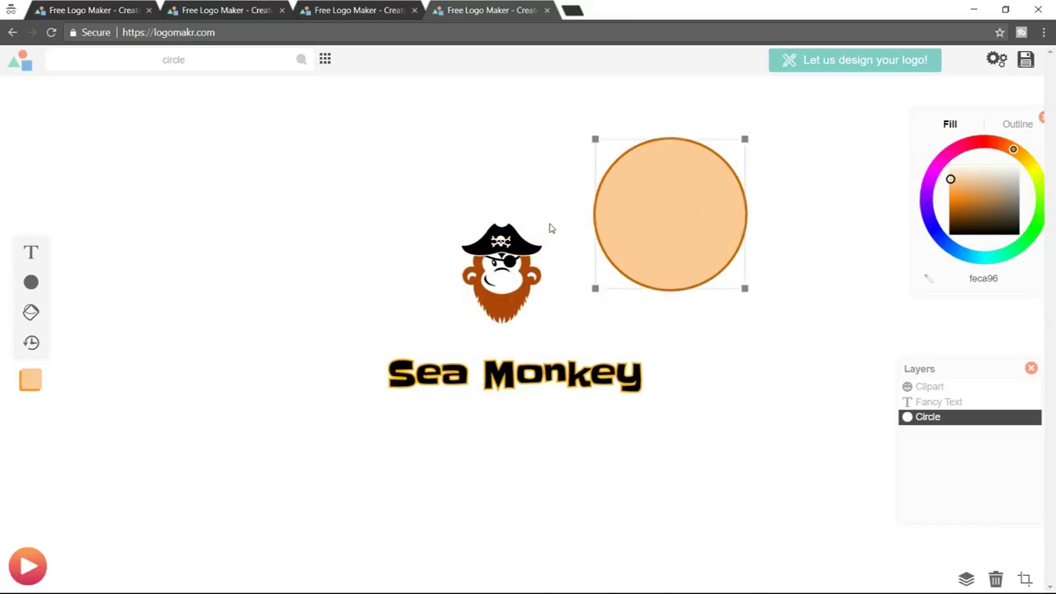
key(ctrl+z)
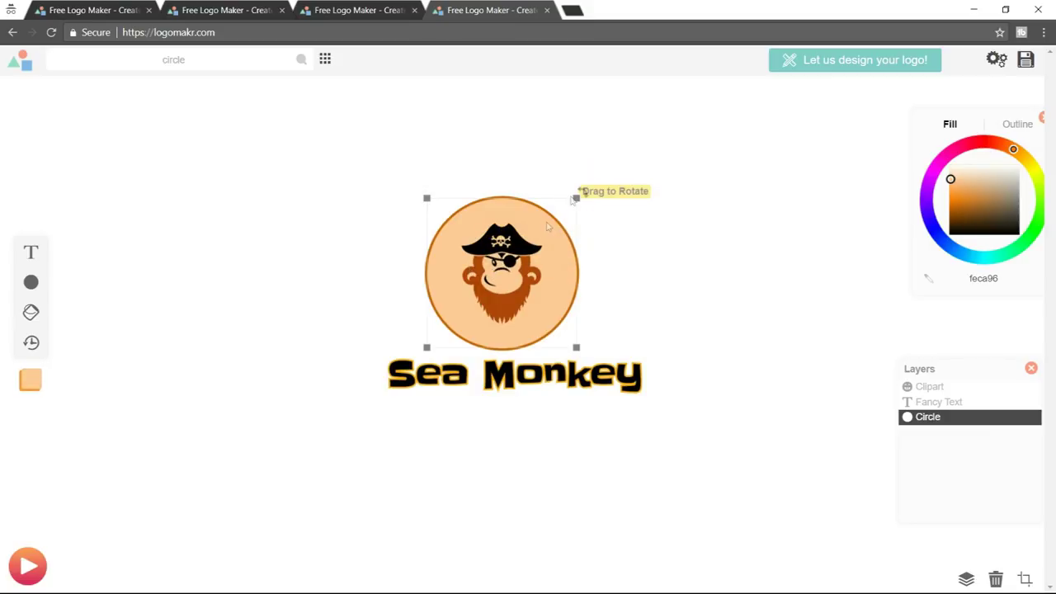
click(373, 150)
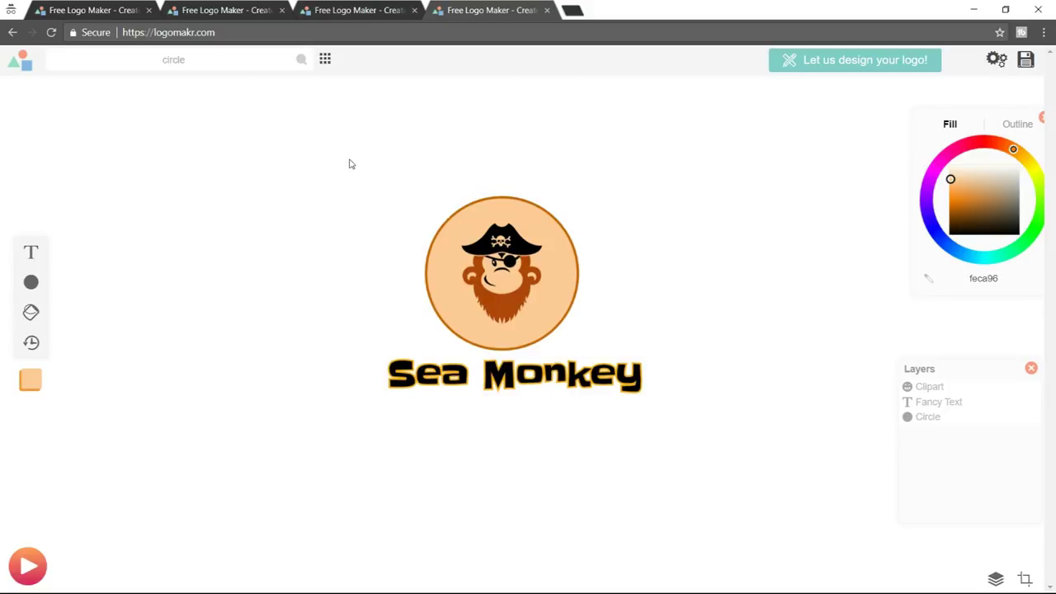
Select the monkey and the circle together and centre them just above the Sea Monkey text.
drag(347, 155, 679, 322)
drag(495, 251, 682, 240)
drag(637, 274, 502, 247)
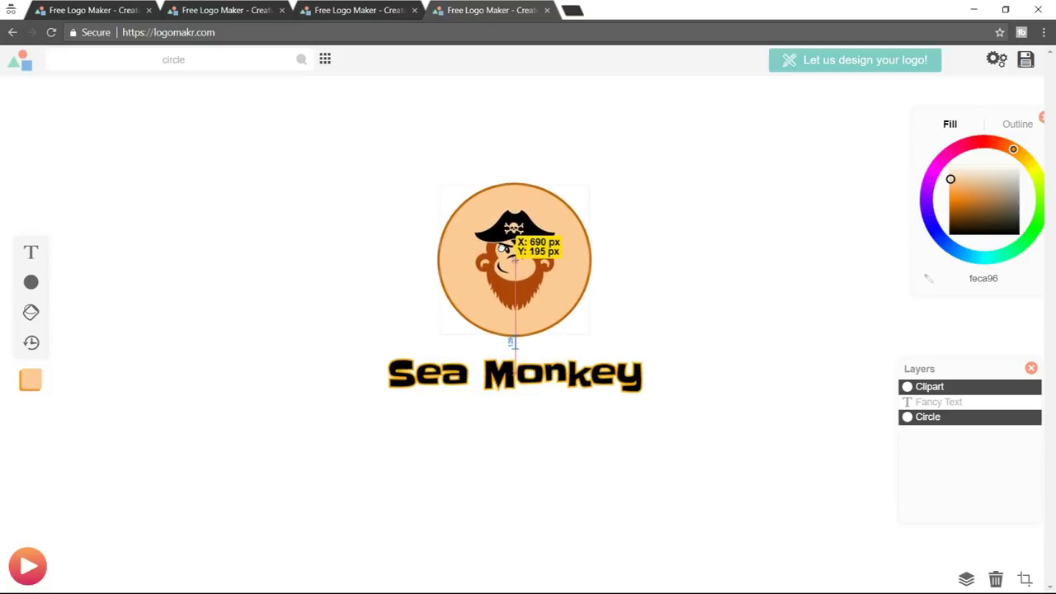
drag(502, 248, 503, 260)
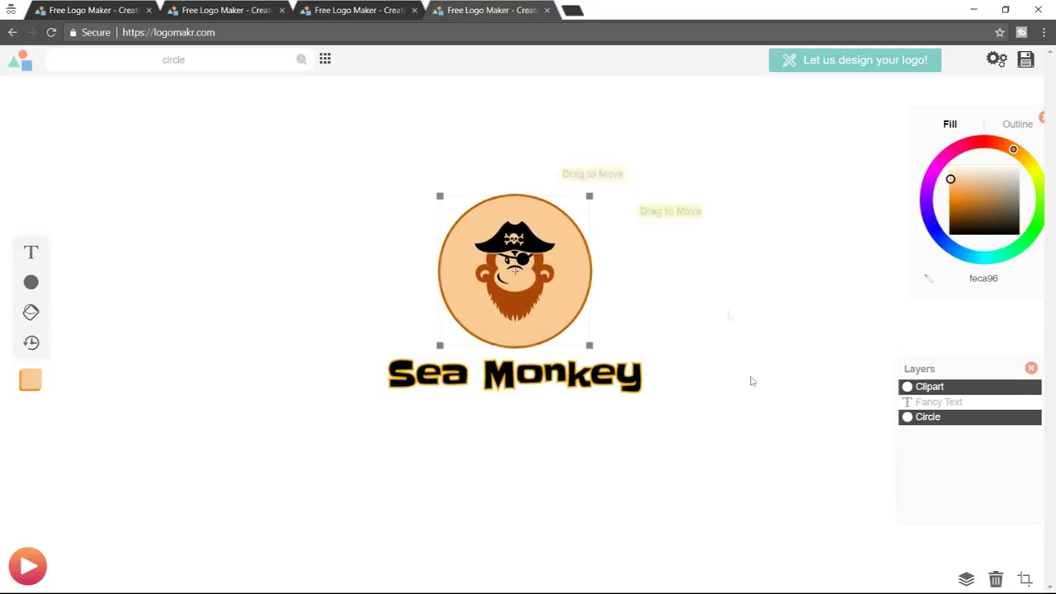
Crop the canvas closely around the Sea Monkey logo, trimming both sides and the space below the text.
click(1025, 580)
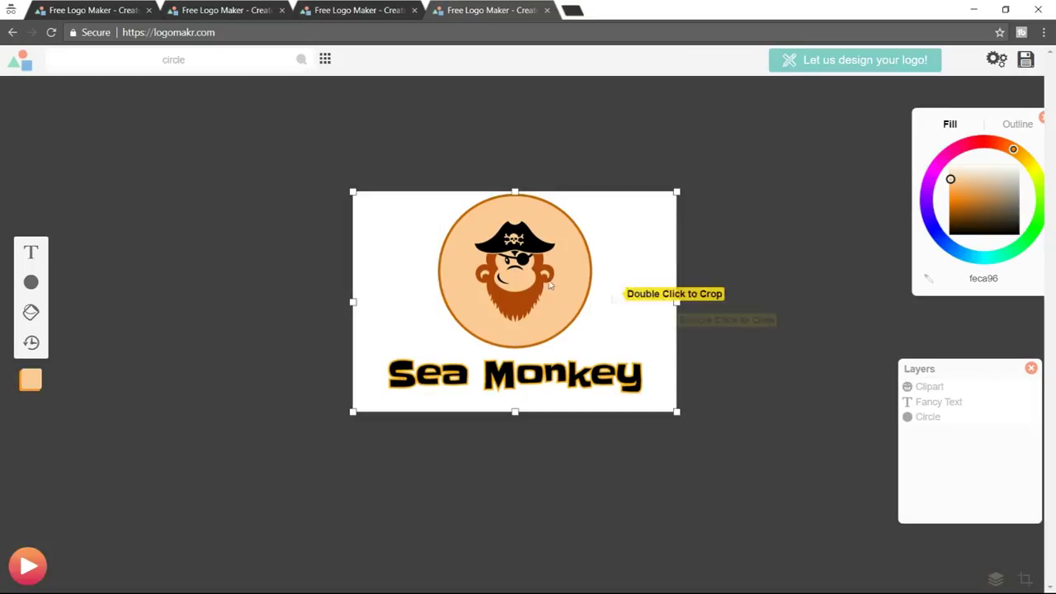
drag(354, 302, 380, 302)
drag(675, 303, 653, 301)
drag(514, 412, 515, 394)
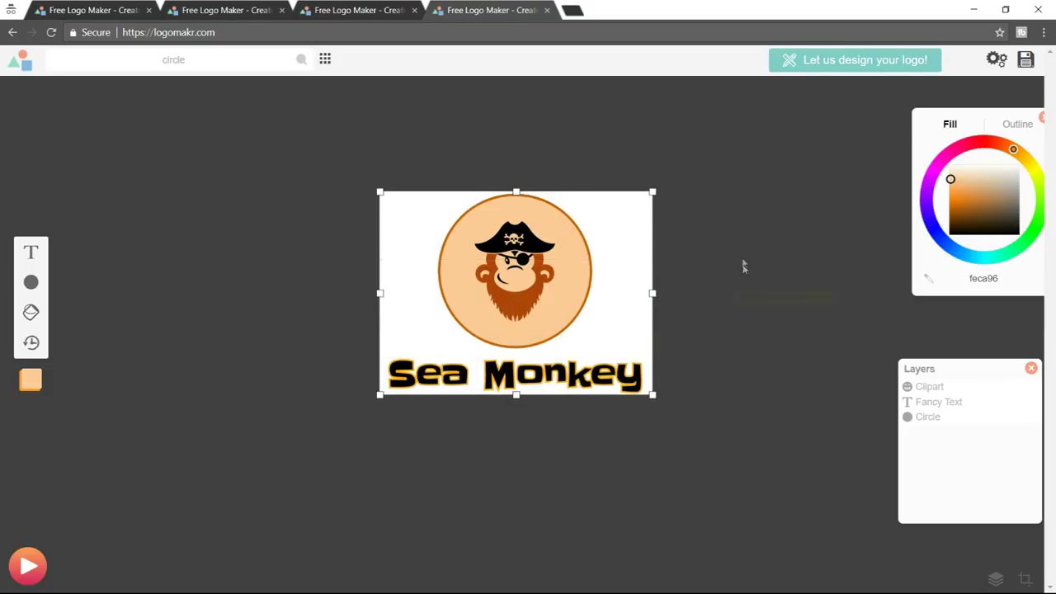
Save the logo and download the free low-quality version with the agreement to give credit, and close the download options.
click(1025, 61)
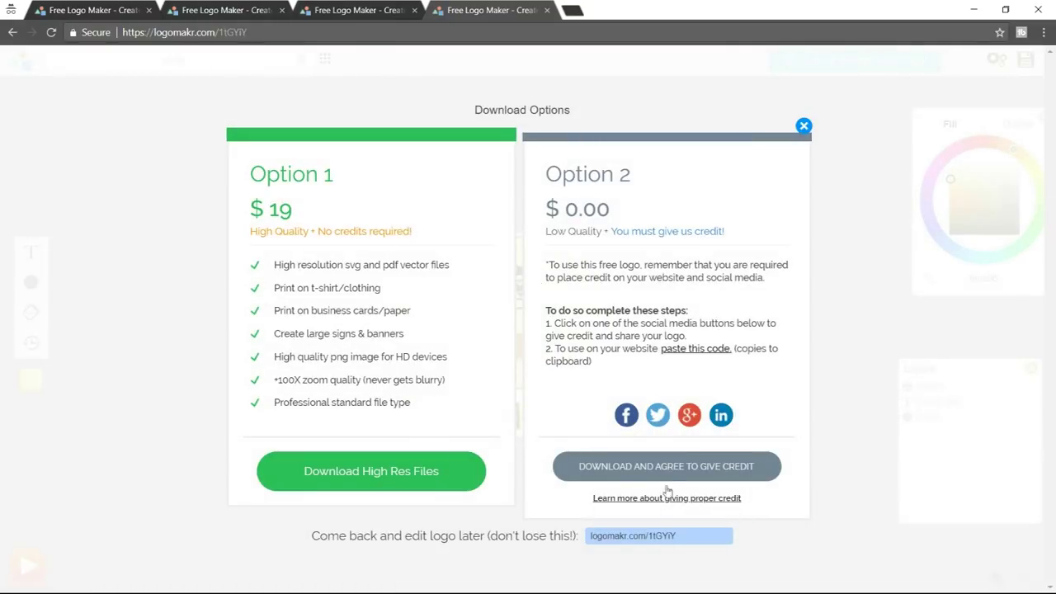
click(703, 467)
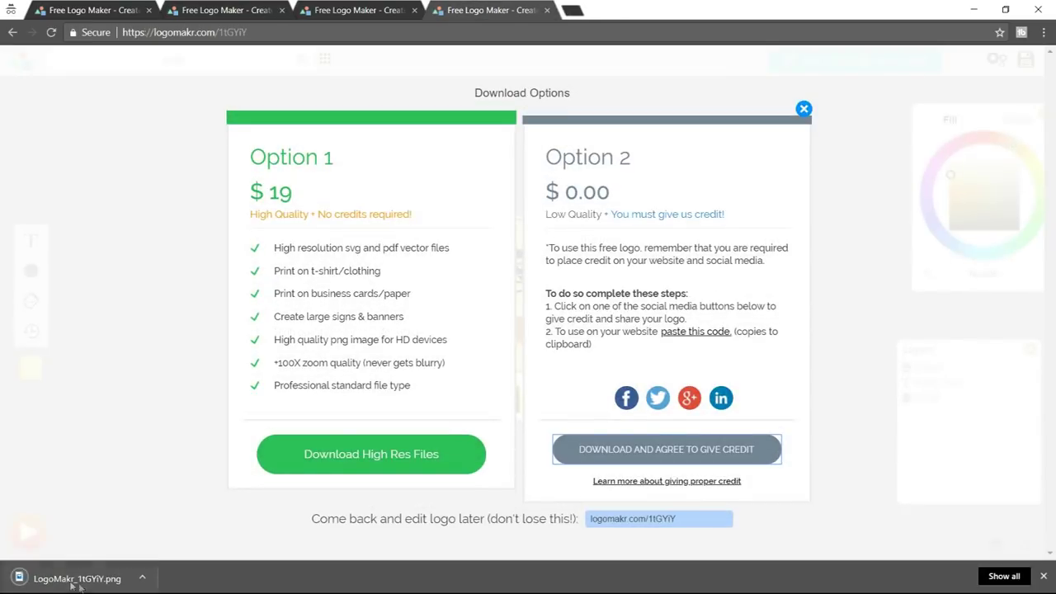
click(802, 109)
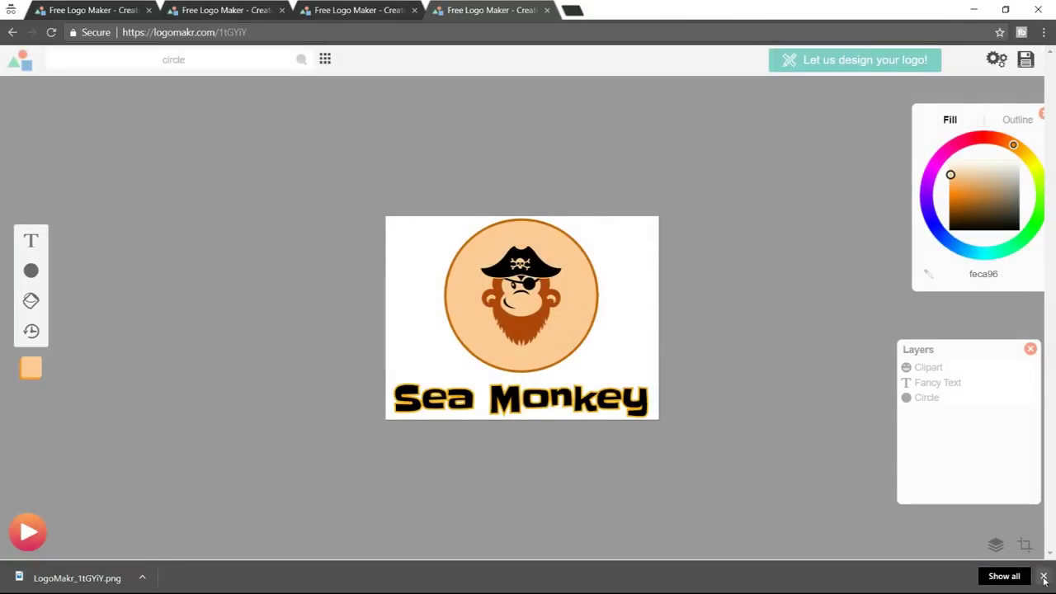
click(1044, 580)
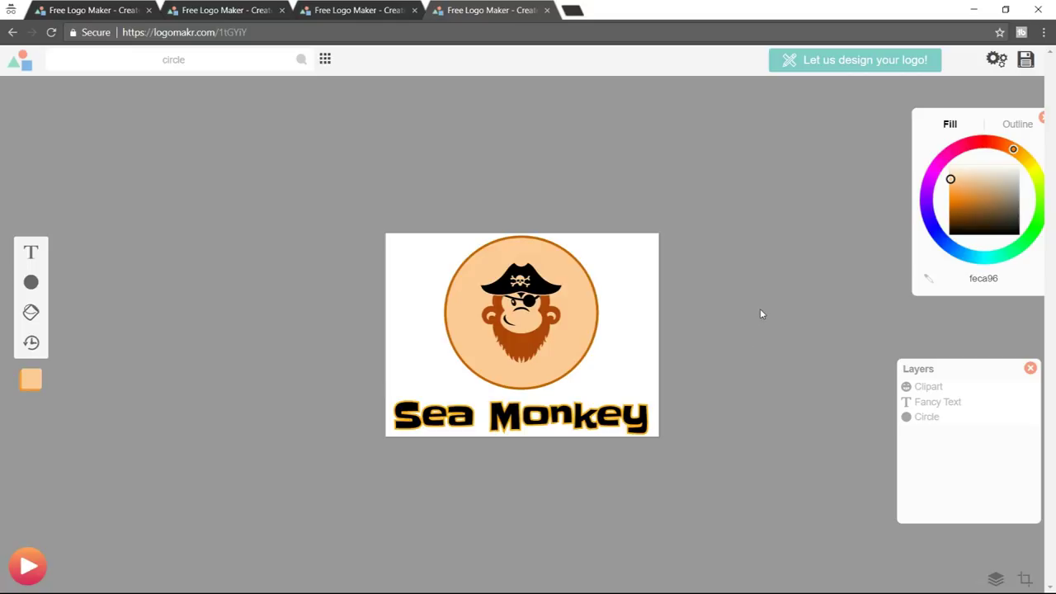
Look at the YouTube reference logo, close the finished Sea Monkey page and open logomakr.com in a new browser tab.
click(220, 10)
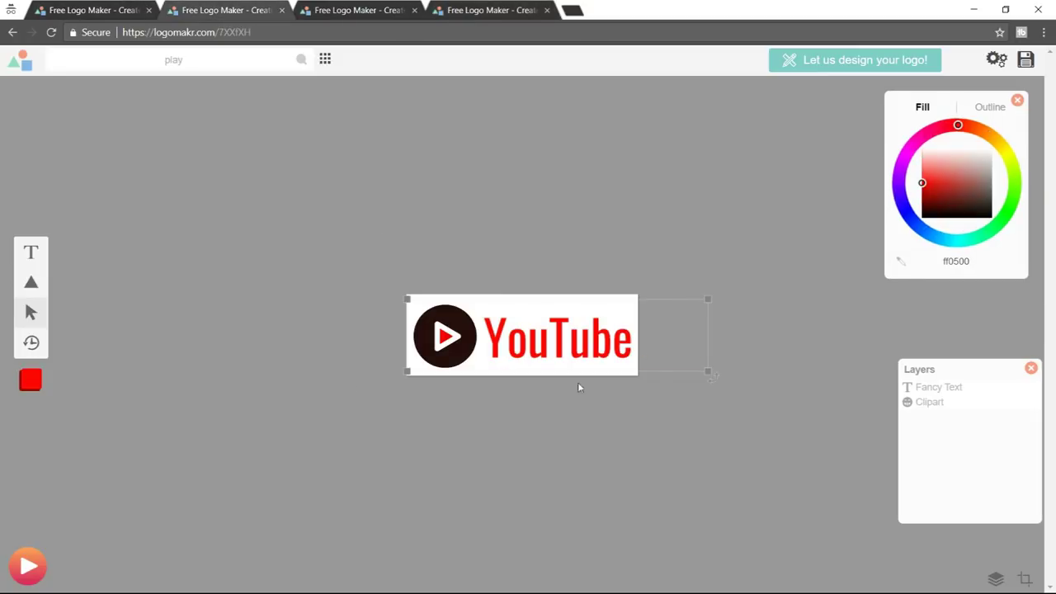
click(528, 11)
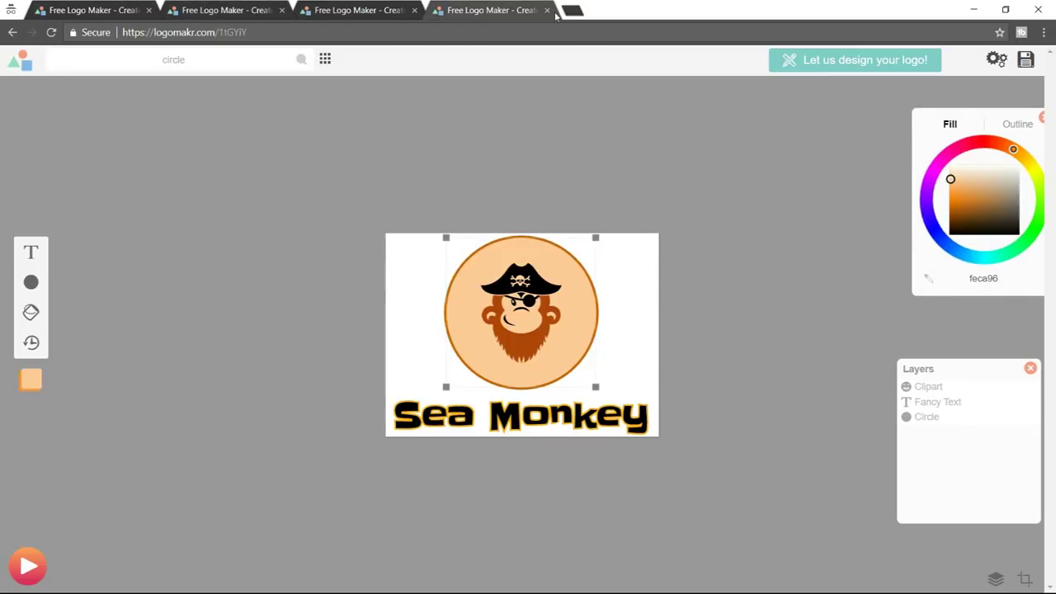
click(546, 11)
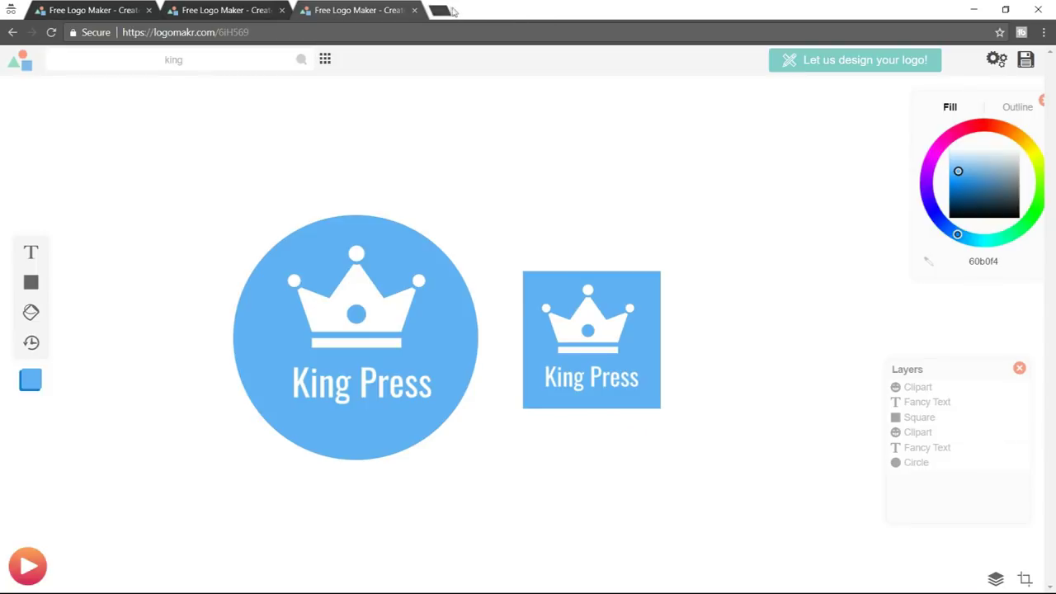
click(450, 10)
text(logo)
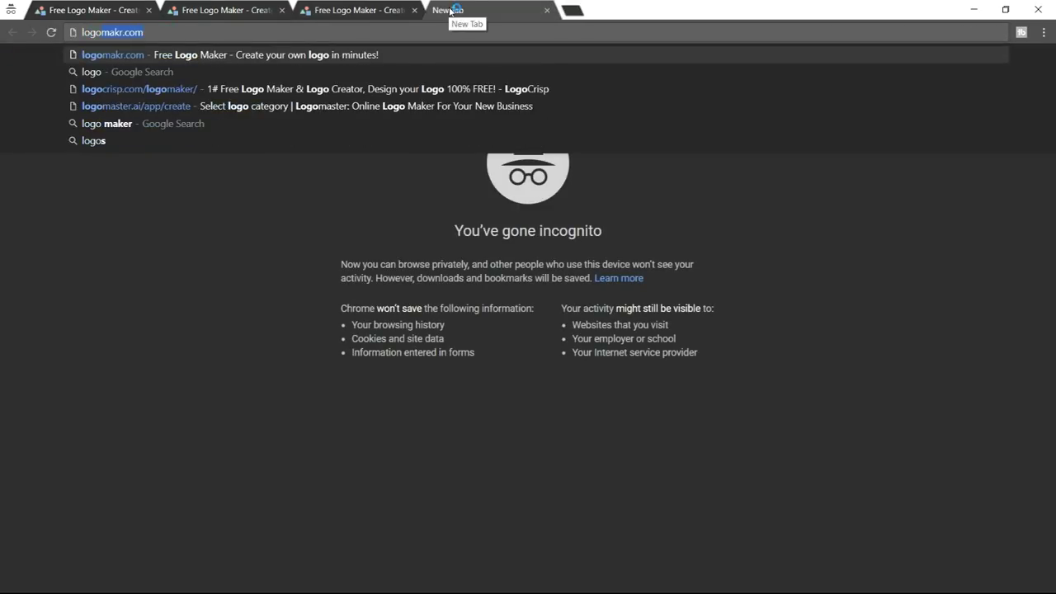
key(Return)
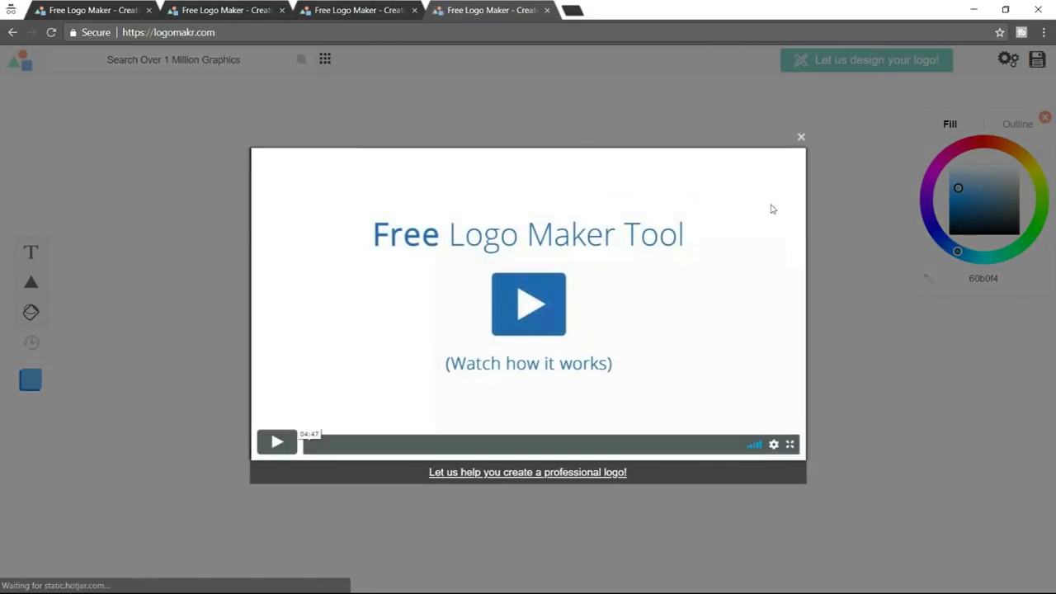
Dismiss the introductory video and finish the three-part tour of the new blank canvas.
click(801, 137)
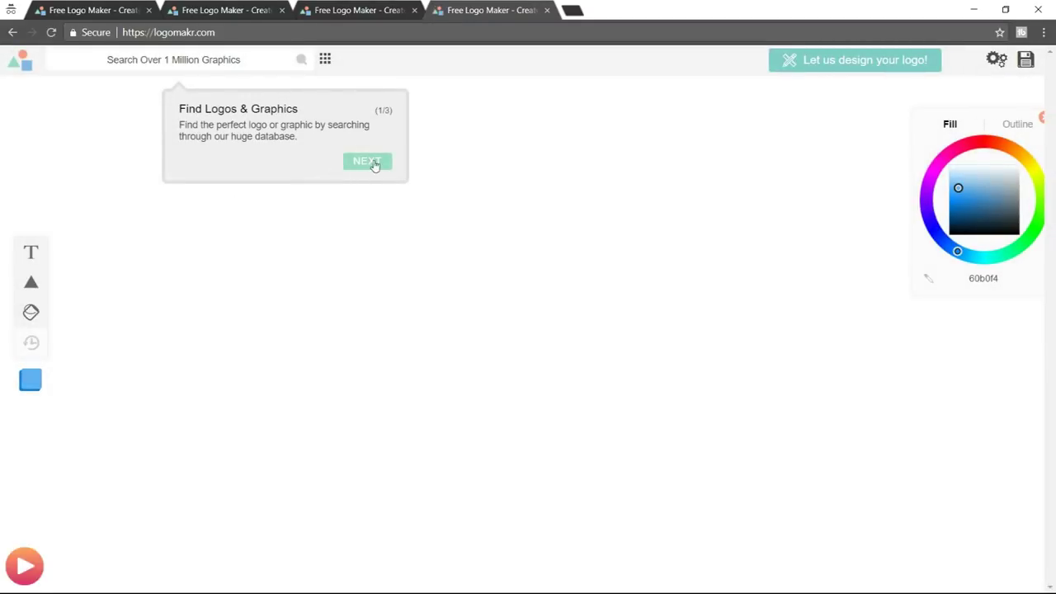
click(368, 162)
click(271, 297)
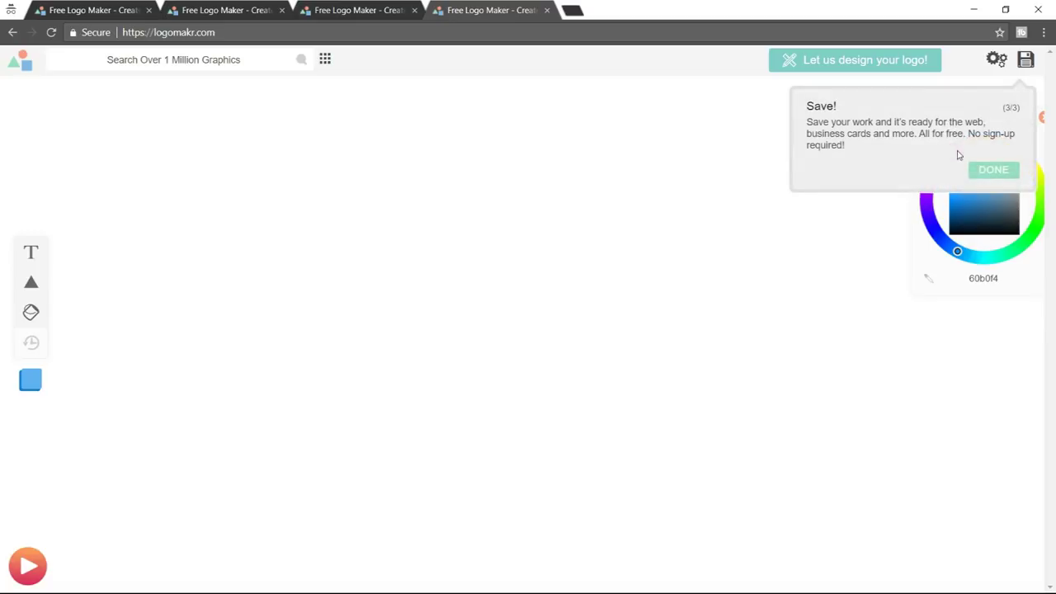
click(992, 170)
Check the YouTube reference logo, and search the graphics library for "play" and browse the icons.
click(247, 10)
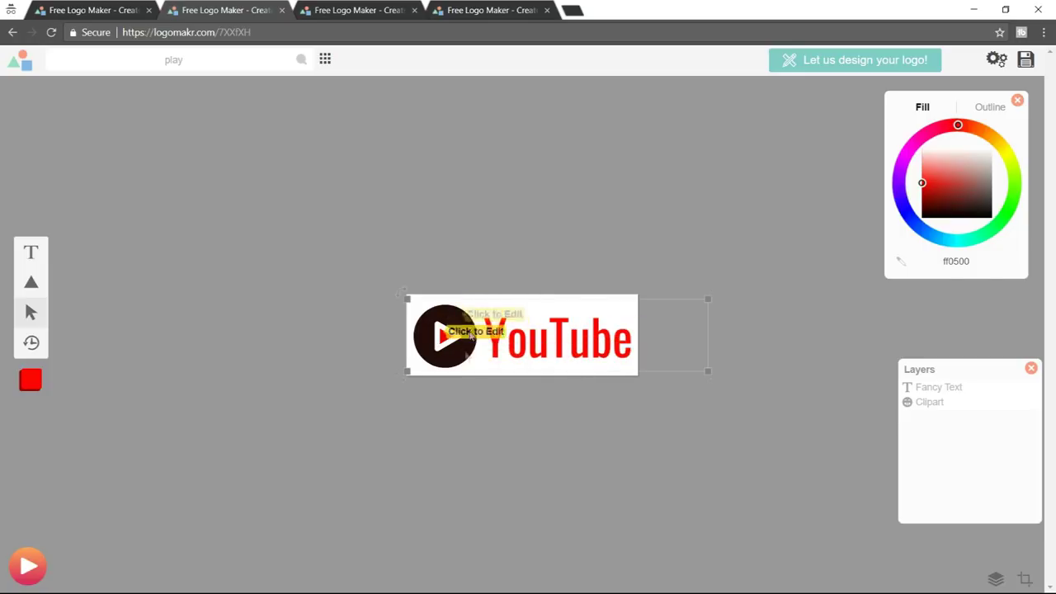
click(487, 17)
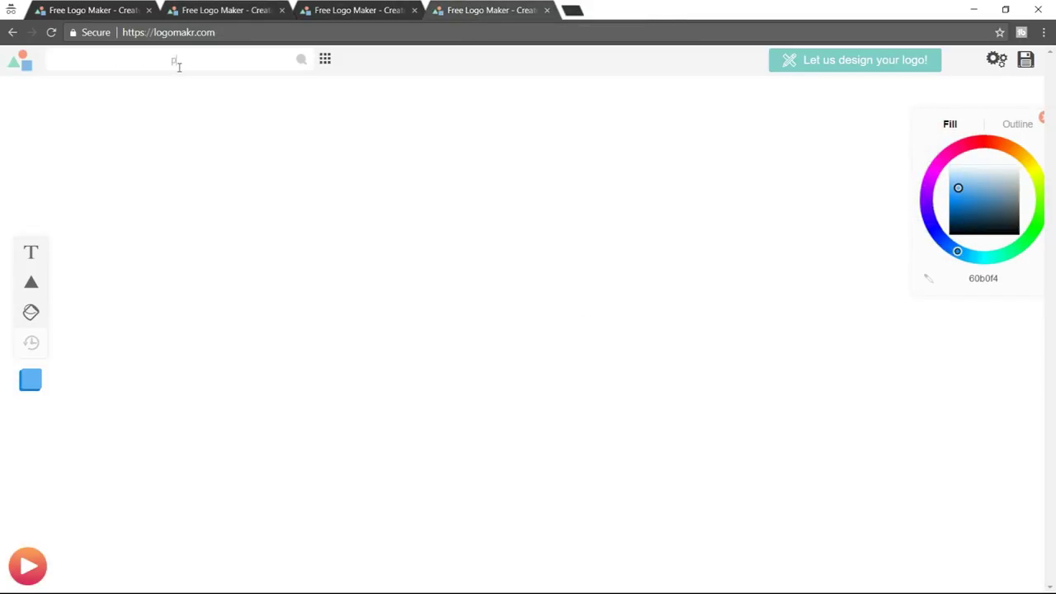
key(Return)
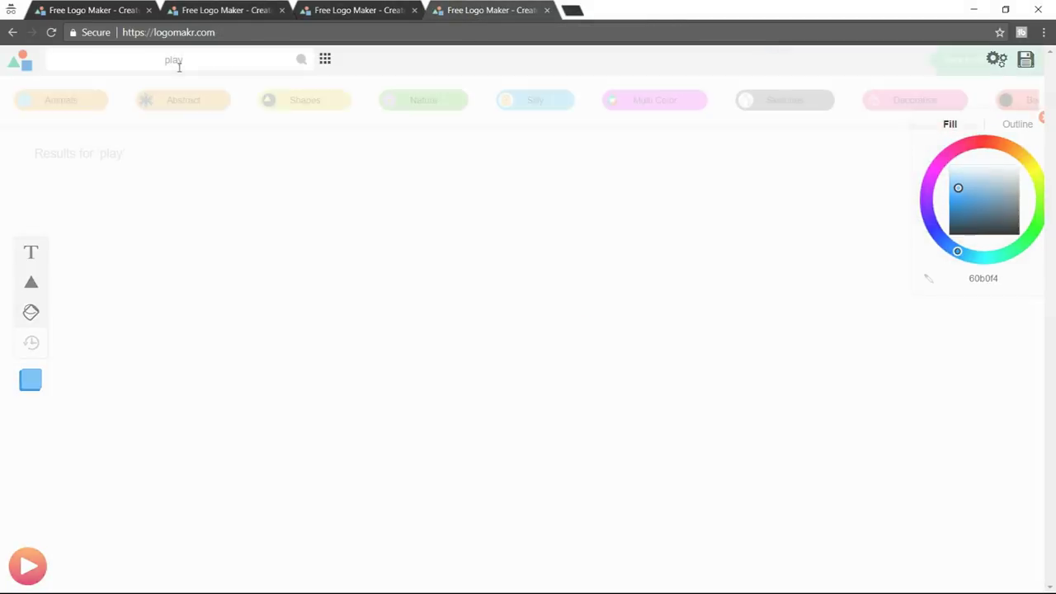
scroll(1020, 349, down, 2)
scroll(1020, 349, up, 3)
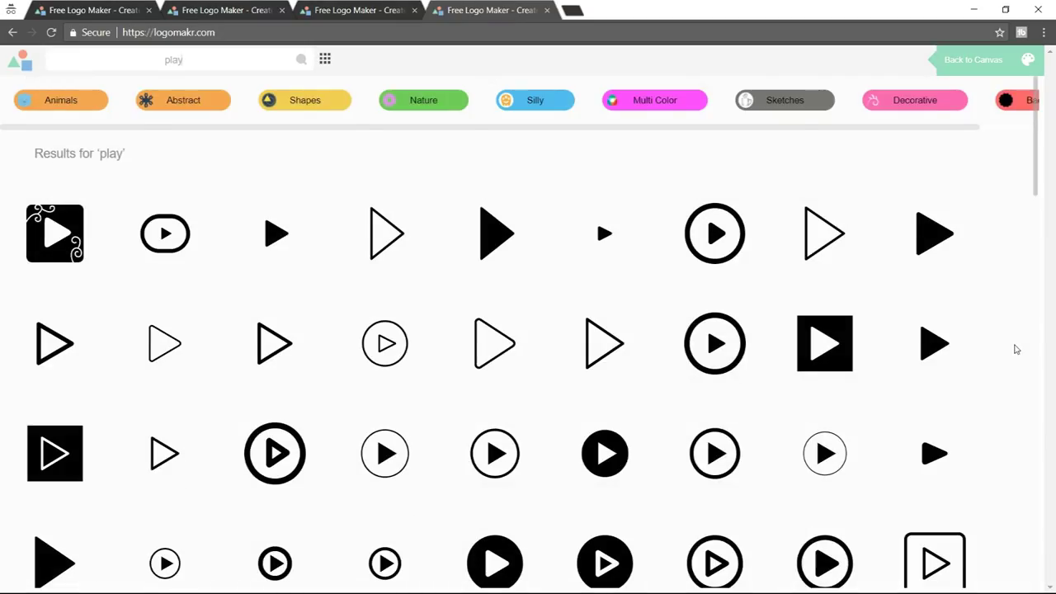
Add the solid black circle icon with an outlined play triangle, position it left of the canvas centre and resize it to about 115 px.
scroll(1016, 349, down, 3)
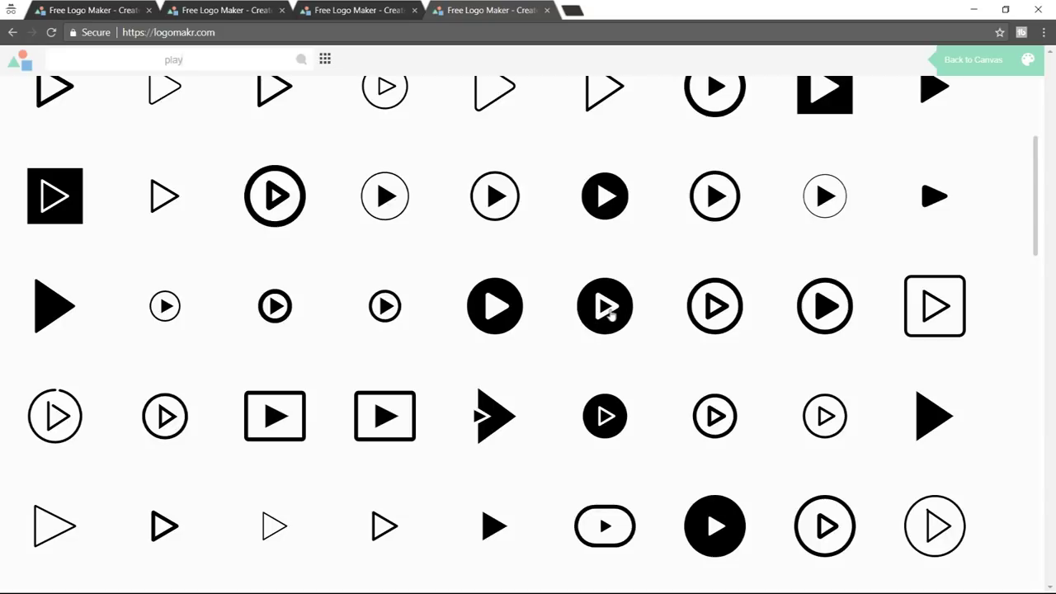
click(608, 308)
drag(562, 348, 367, 334)
drag(404, 250, 352, 284)
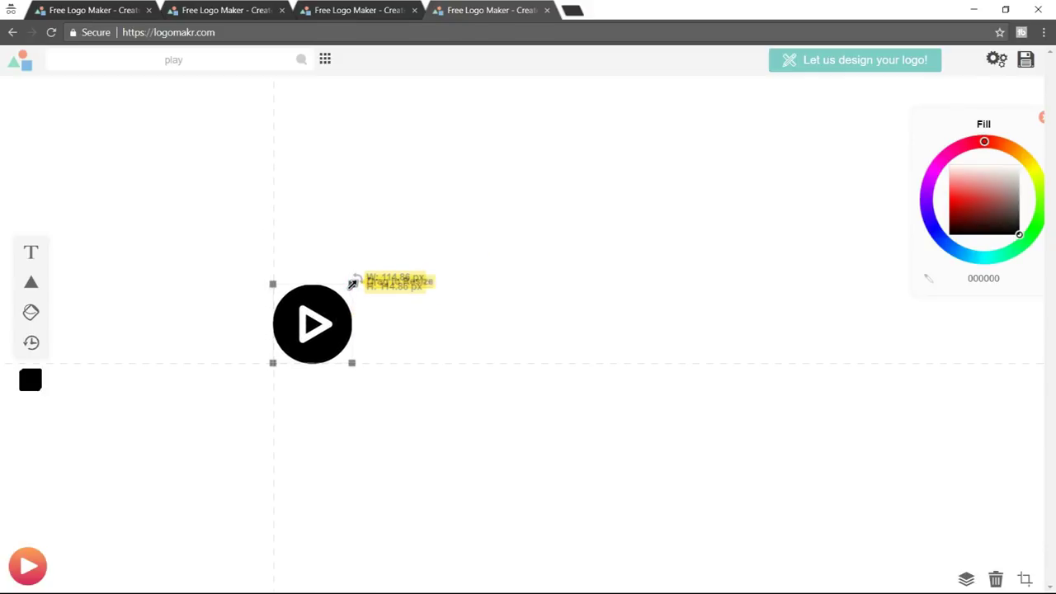
Check the YouTube reference logo and fill the inner play triangle of the icon with red ff1e00.
click(185, 10)
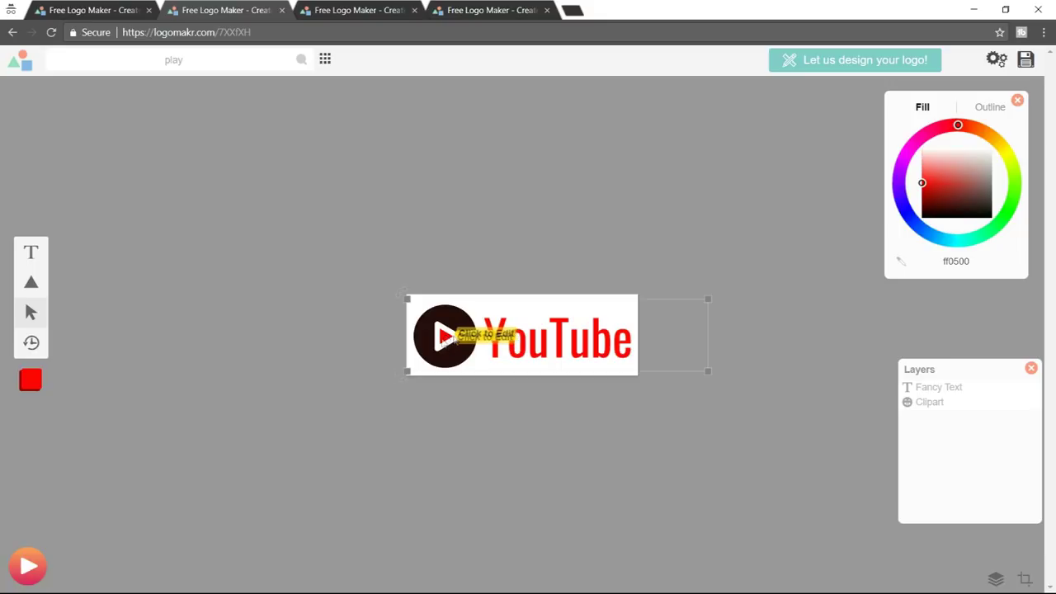
click(477, 7)
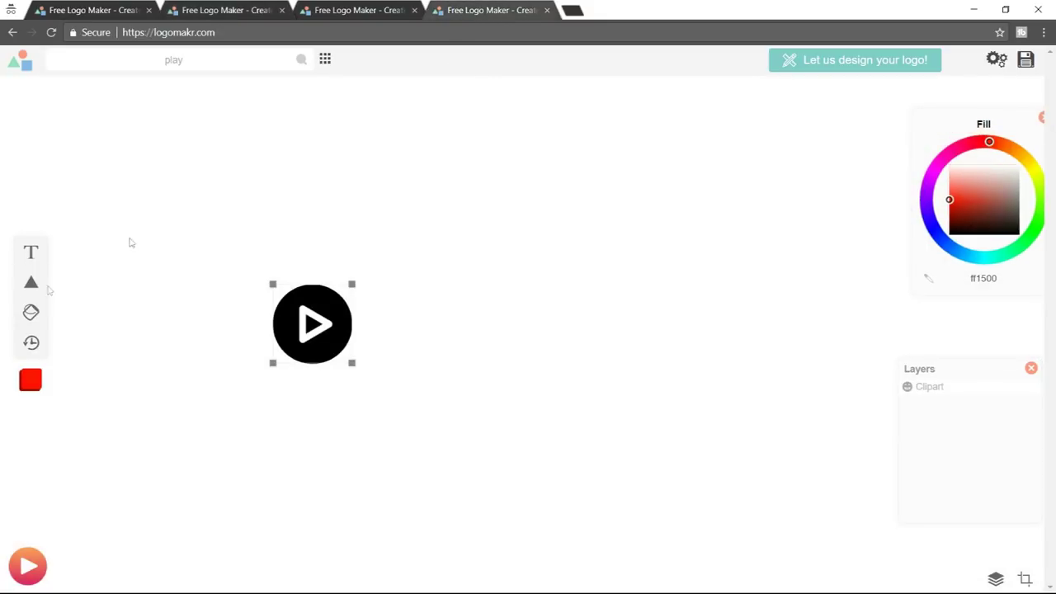
click(33, 314)
drag(989, 144, 993, 142)
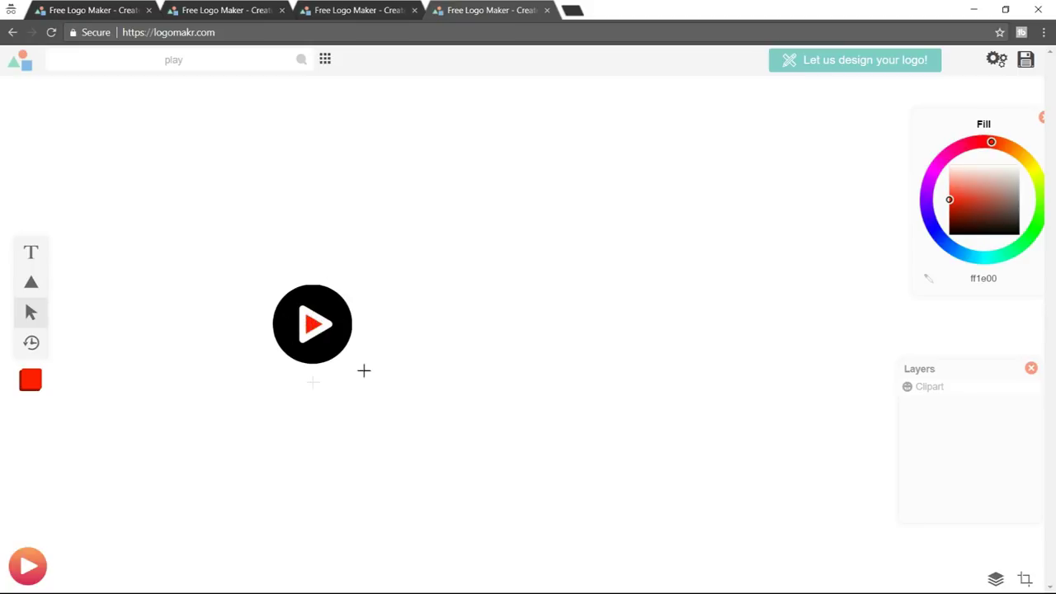
Add a text object reading "YouTube" to the canvas.
click(31, 252)
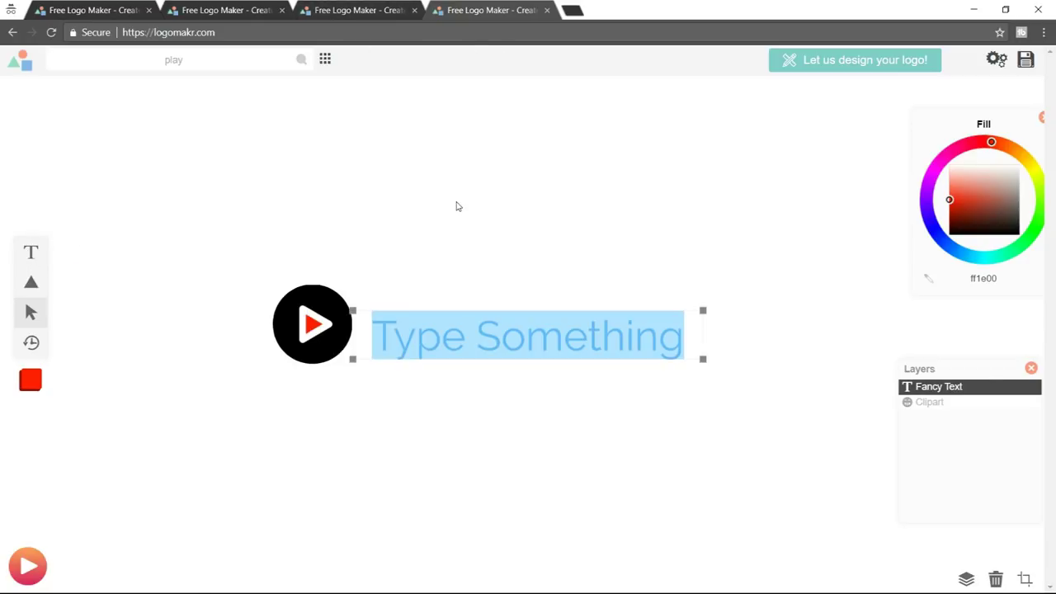
text(YouTube)
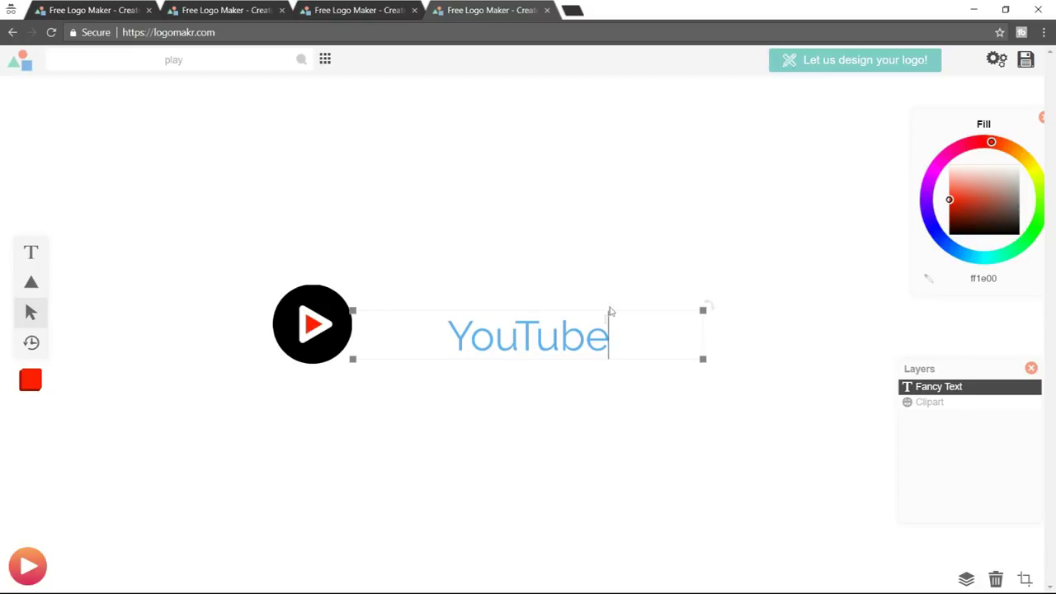
click(493, 261)
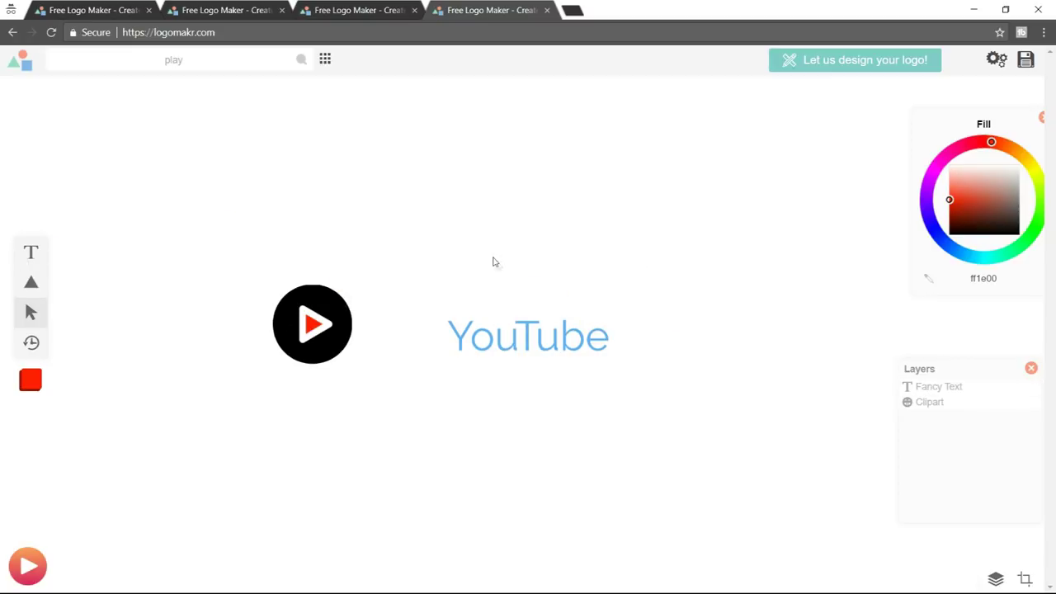
Change the font of the YouTube text to Oswald.
click(568, 324)
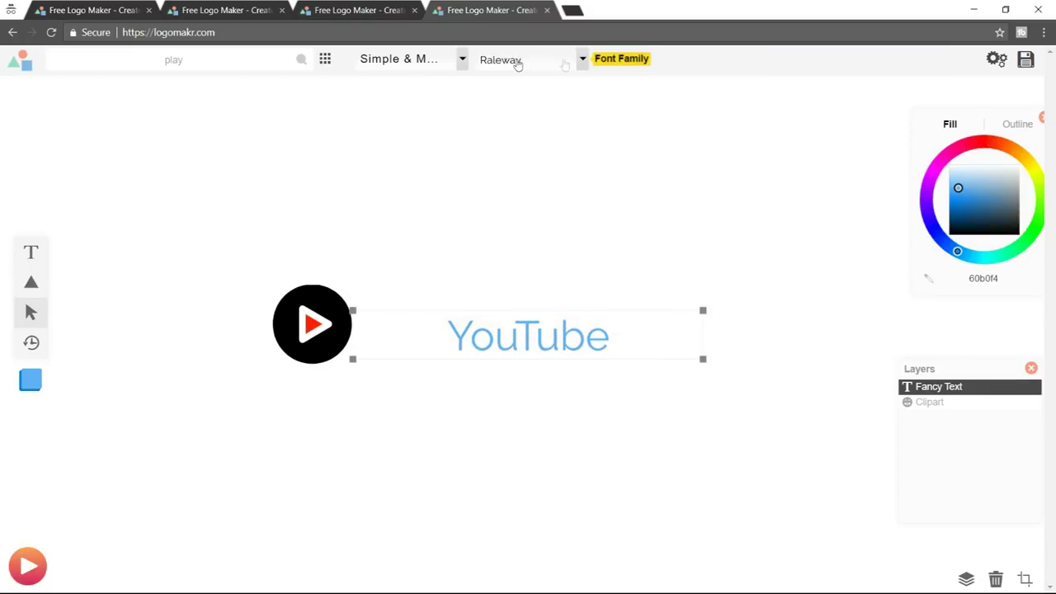
click(540, 74)
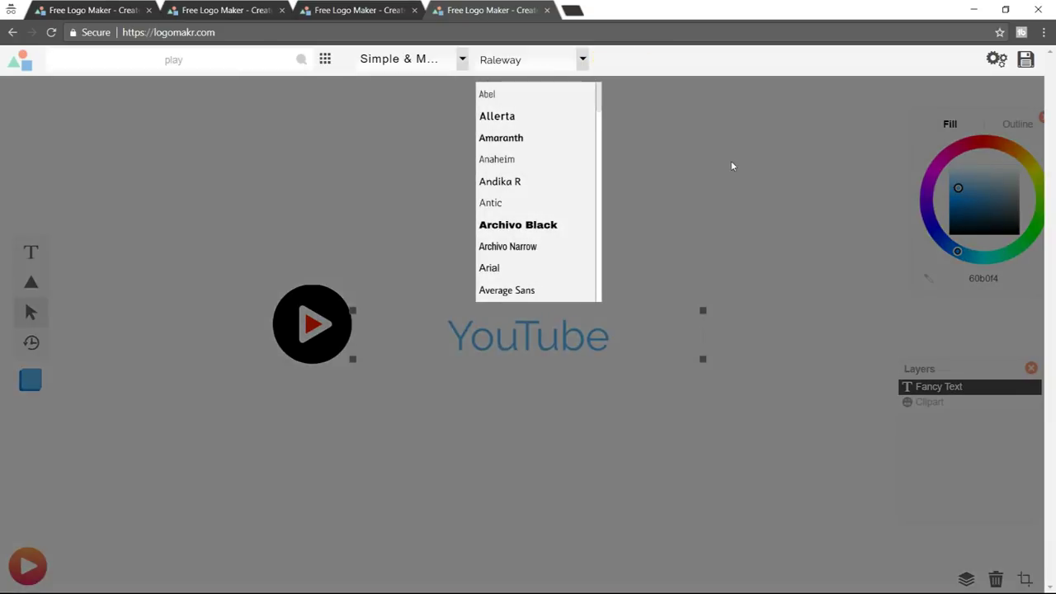
click(731, 166)
click(552, 63)
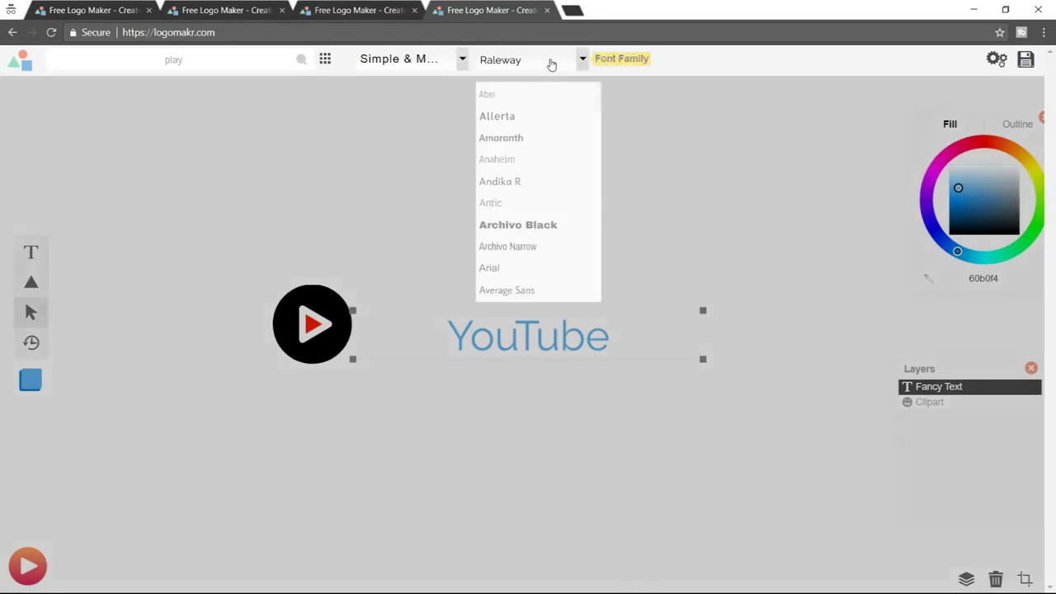
scroll(541, 242, down, 20)
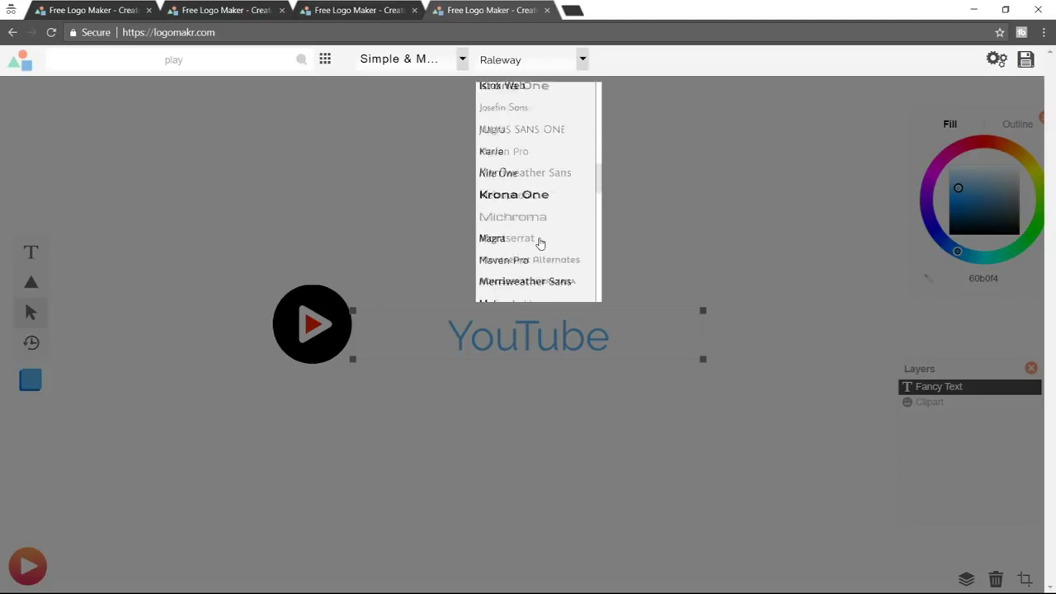
scroll(540, 243, down, 4)
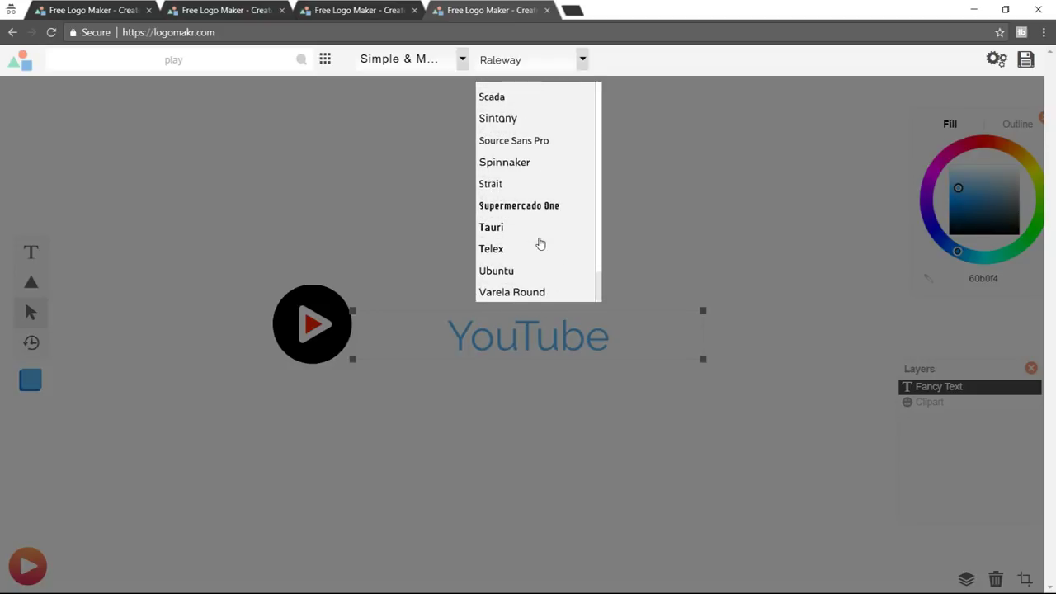
scroll(540, 243, up, 8)
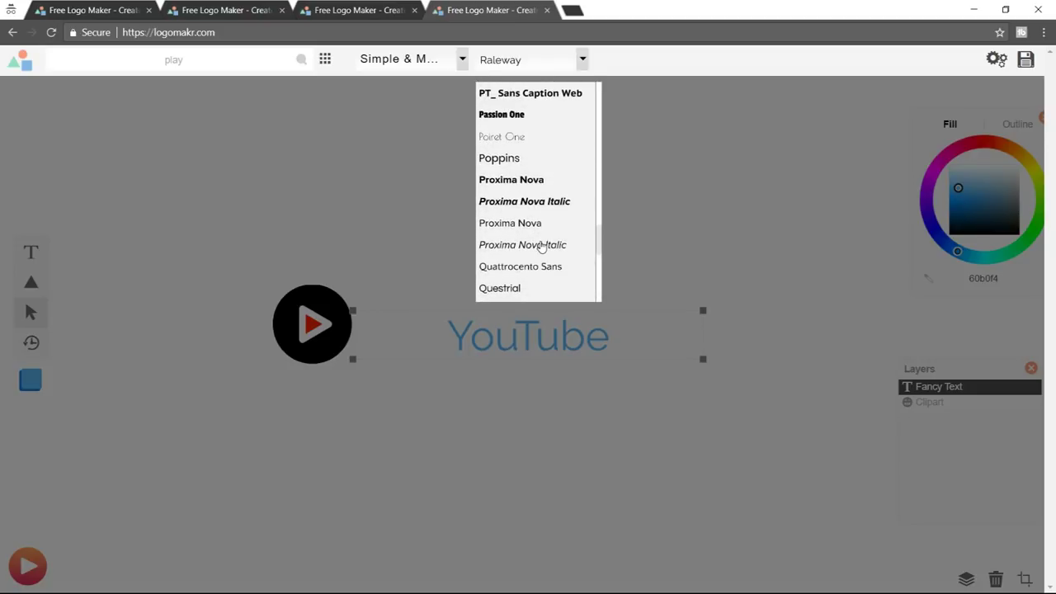
scroll(540, 243, down, 3)
scroll(551, 245, up, 1)
scroll(553, 246, down, 1)
scroll(554, 247, down, 2)
scroll(555, 247, up, 5)
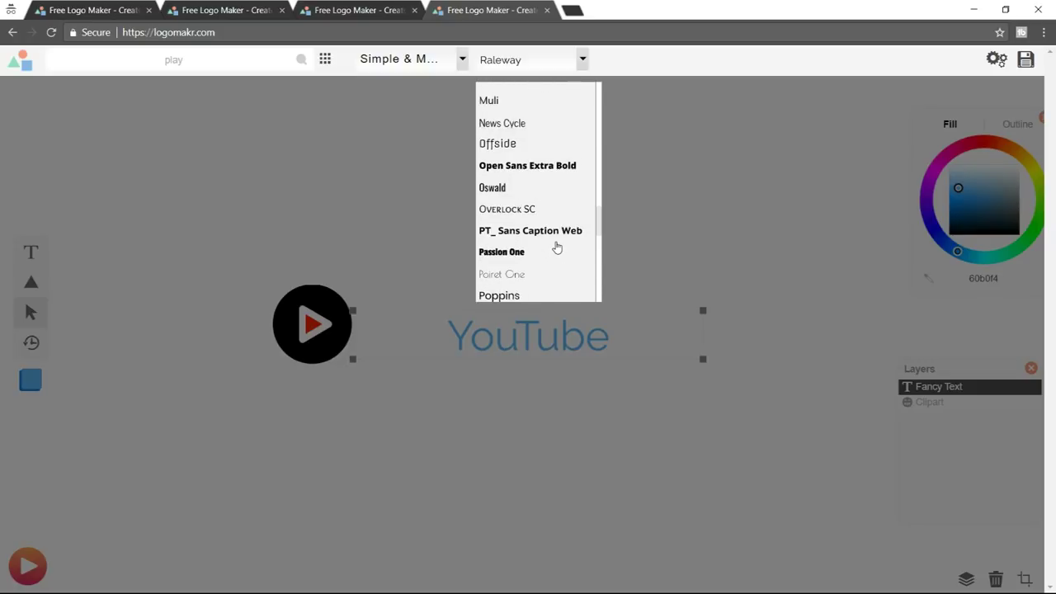
click(514, 189)
Enlarge the YouTube text and place it directly beside the play icon, vertically centred on it.
drag(577, 358, 484, 316)
drag(613, 348, 681, 358)
drag(552, 325, 503, 325)
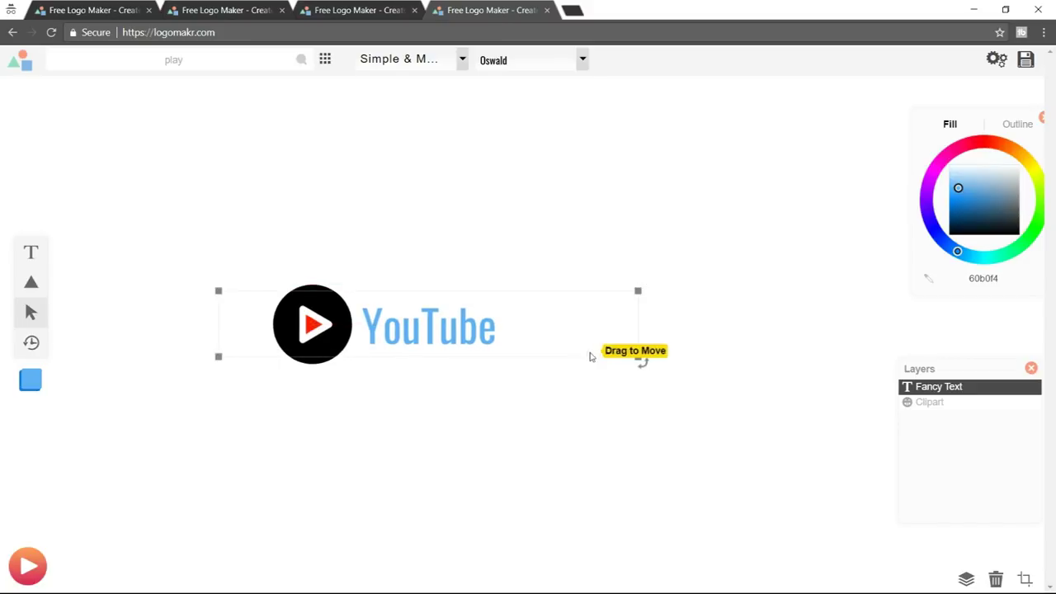
drag(637, 358, 746, 384)
drag(456, 328, 444, 315)
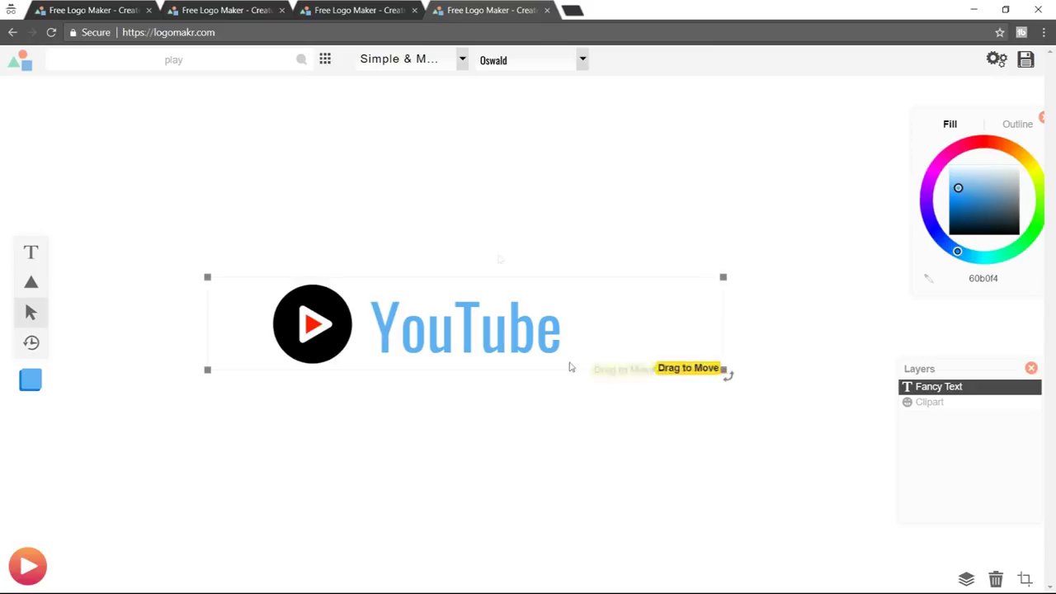
Compare with the YouTube reference logo, fill the text with orange-red ff3a00 and move it slightly closer to the play icon.
click(256, 10)
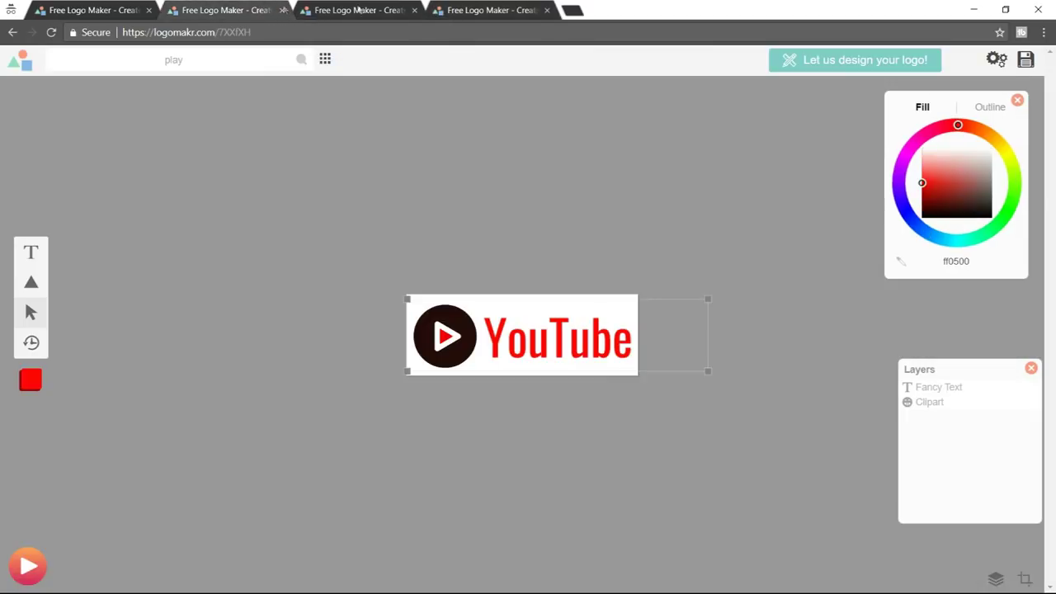
click(482, 8)
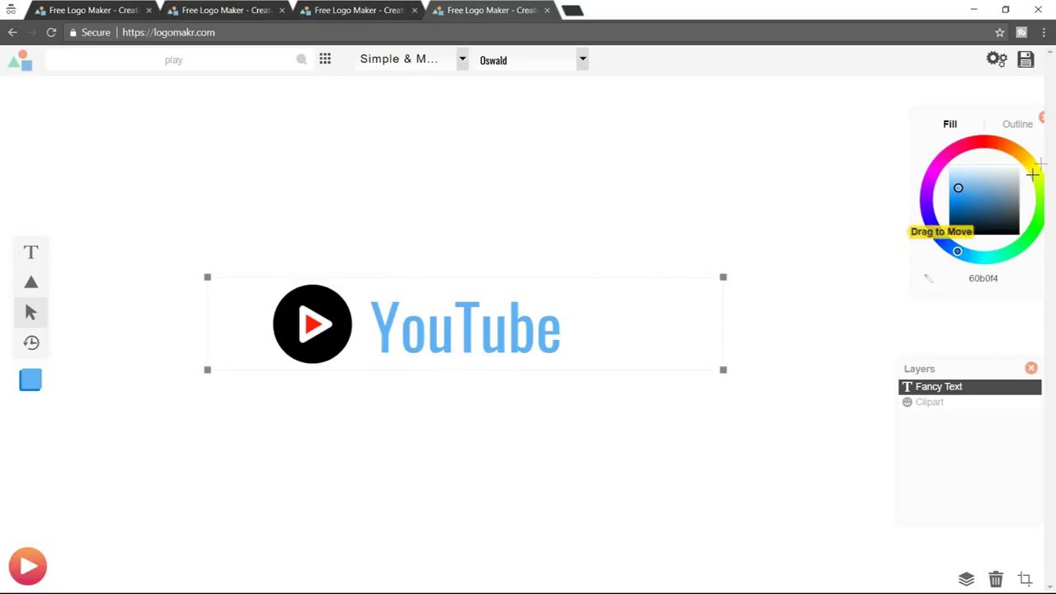
click(992, 142)
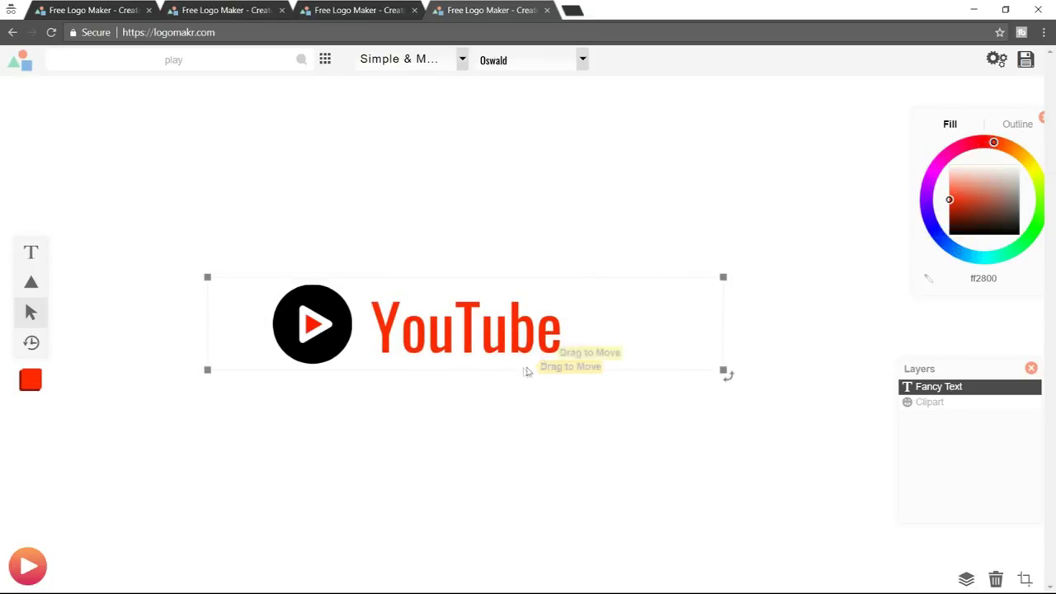
click(1000, 146)
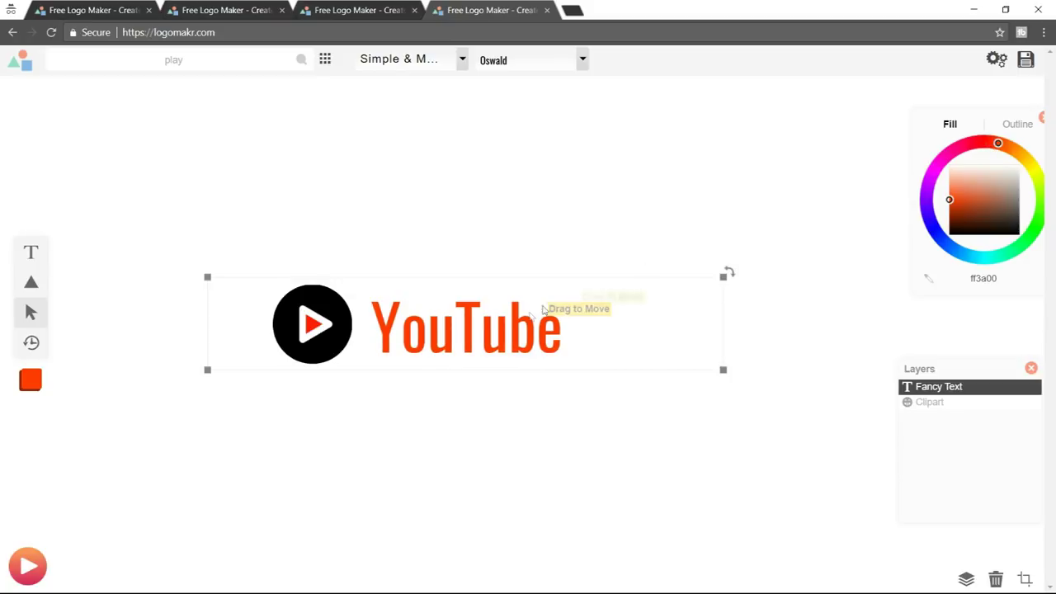
drag(498, 324, 487, 325)
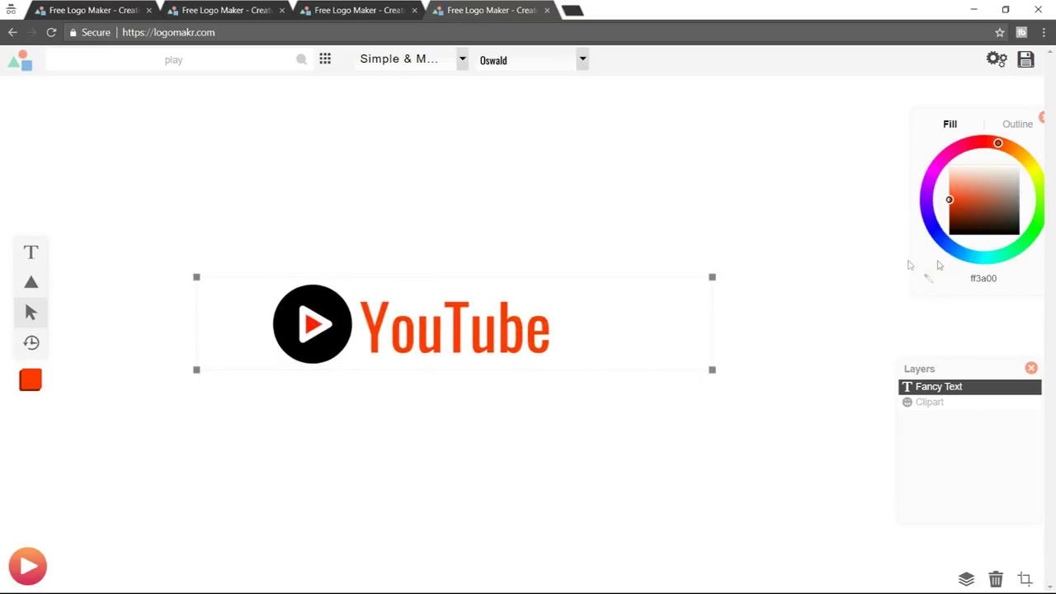
Crop the canvas on all four sides tightly around the play icon and the YouTube text.
click(1024, 579)
drag(726, 325, 538, 324)
drag(178, 325, 271, 314)
drag(413, 258, 415, 281)
drag(413, 388, 415, 366)
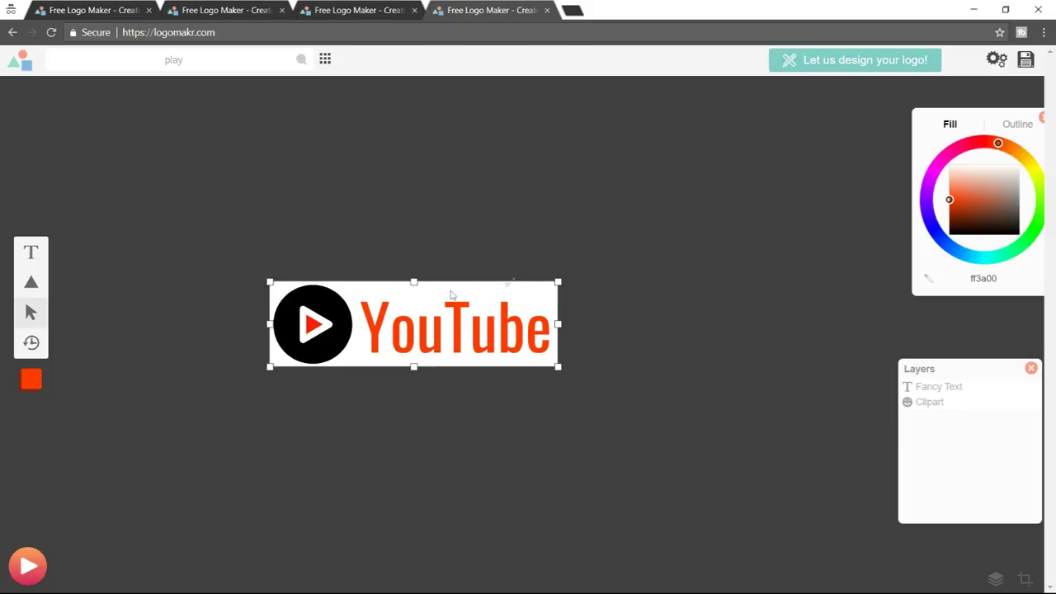
Save the YouTube logo, download the free version with the agreement to give credit, and close the download options.
click(1023, 64)
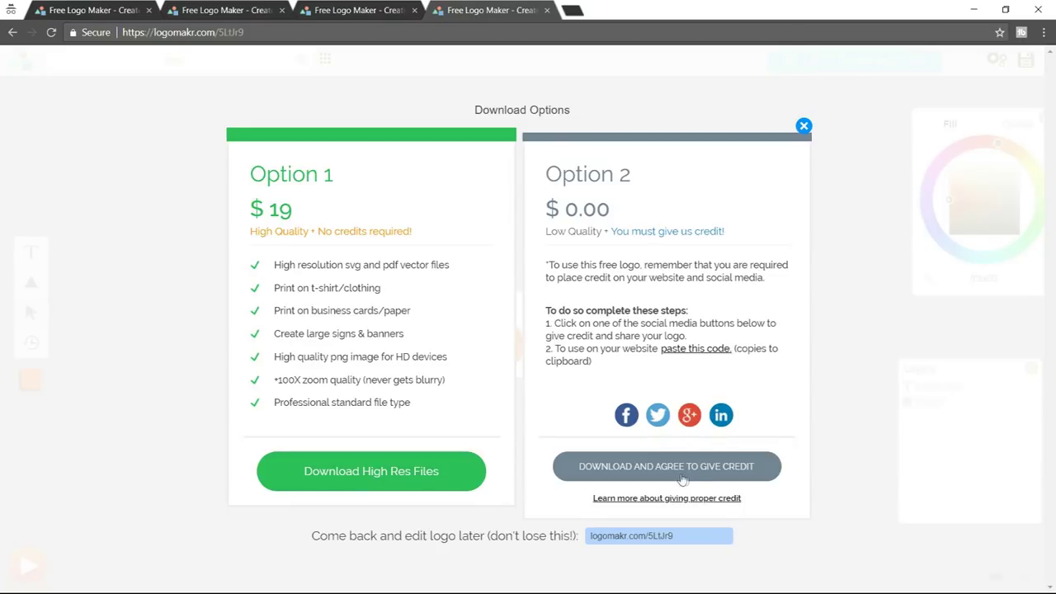
click(667, 467)
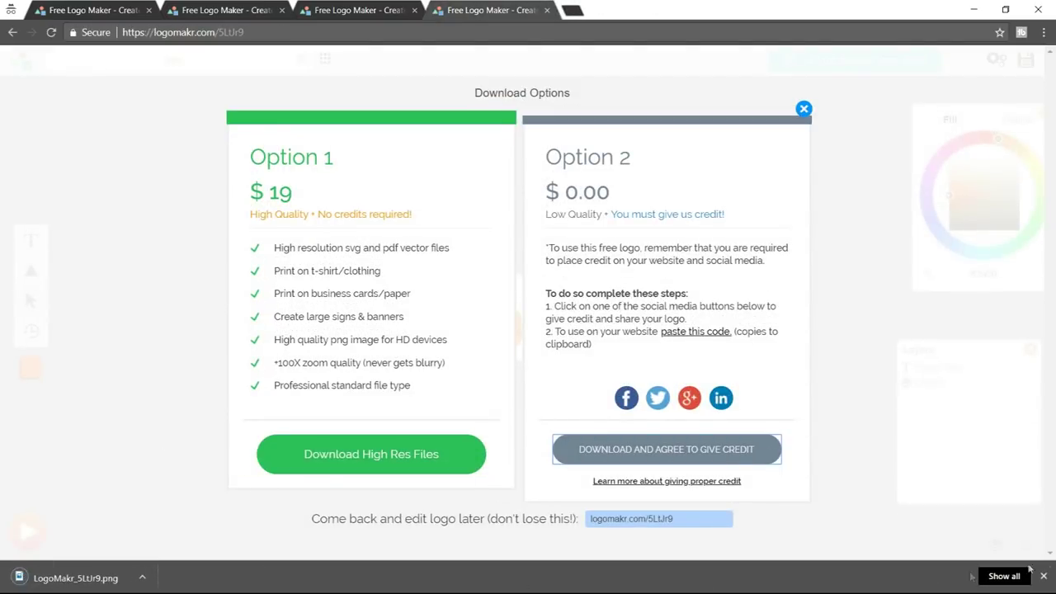
click(1044, 577)
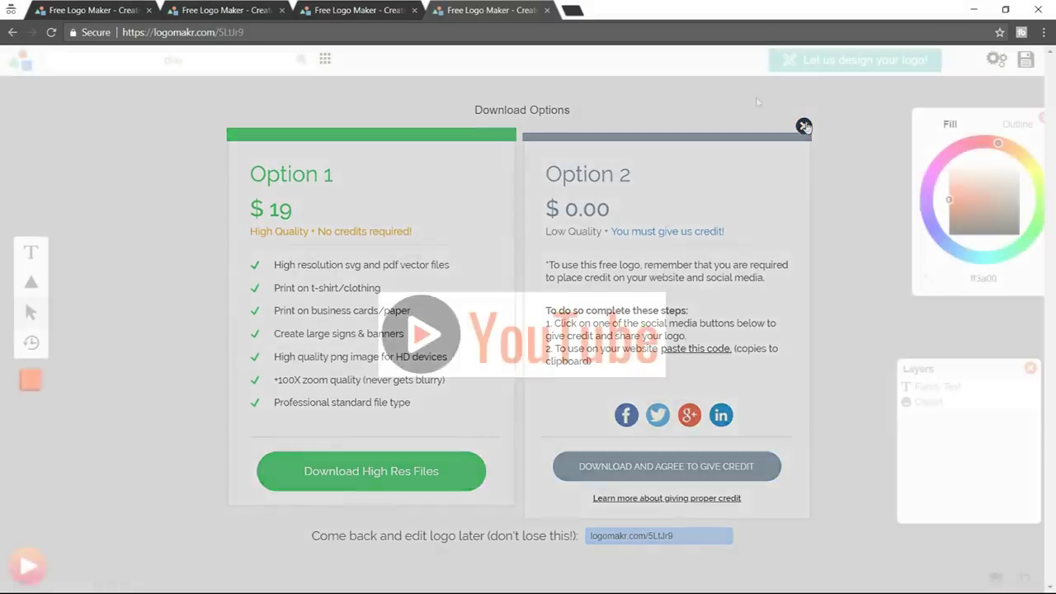
click(803, 126)
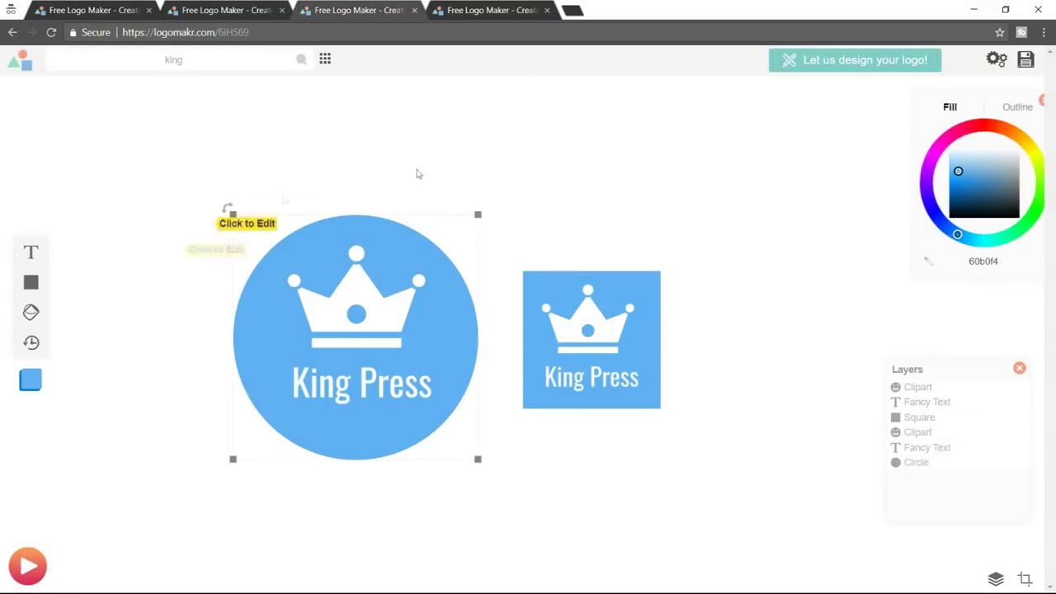
Look at the King Press reference logo and load logomakr.com afresh in the tab of the finished YouTube logo.
click(603, 379)
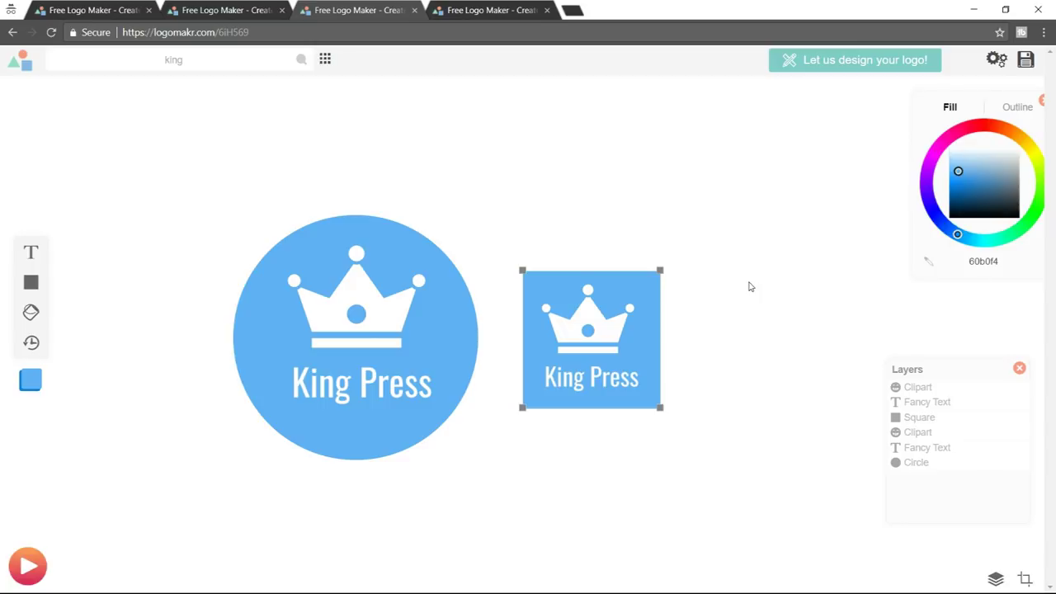
click(495, 10)
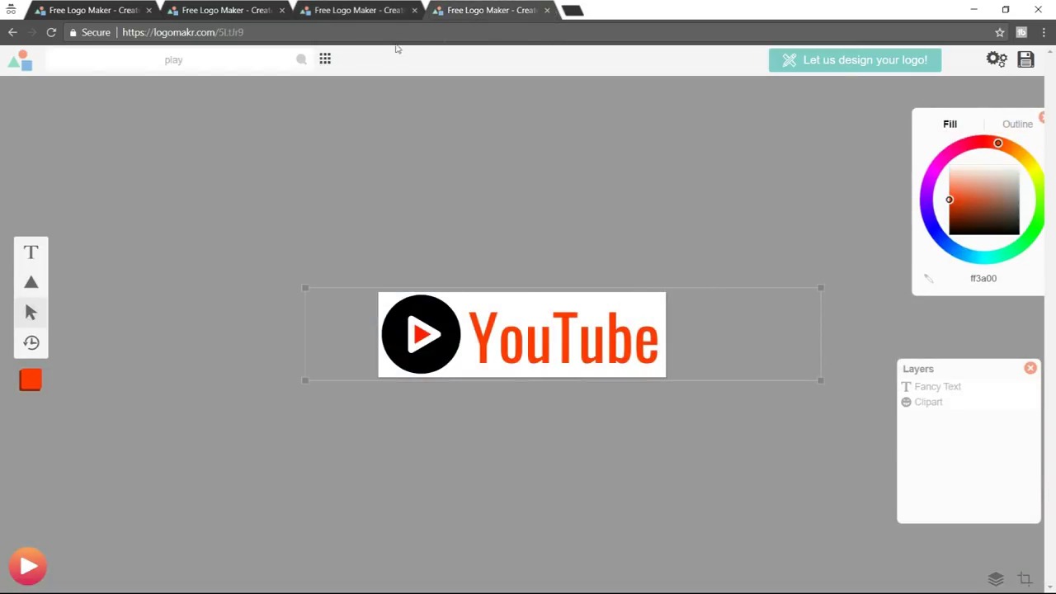
text(logo)
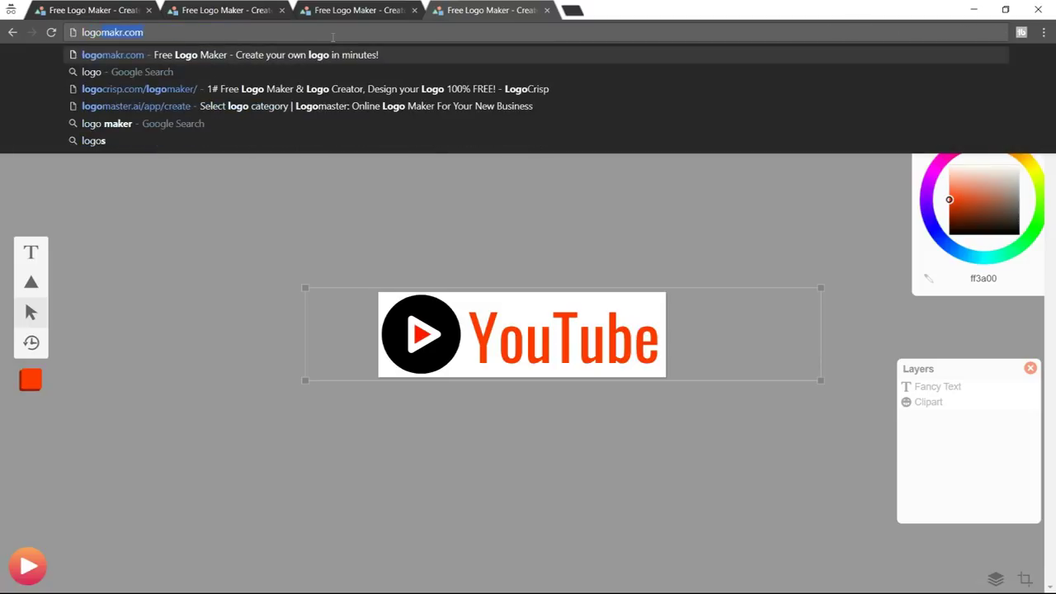
key(Return)
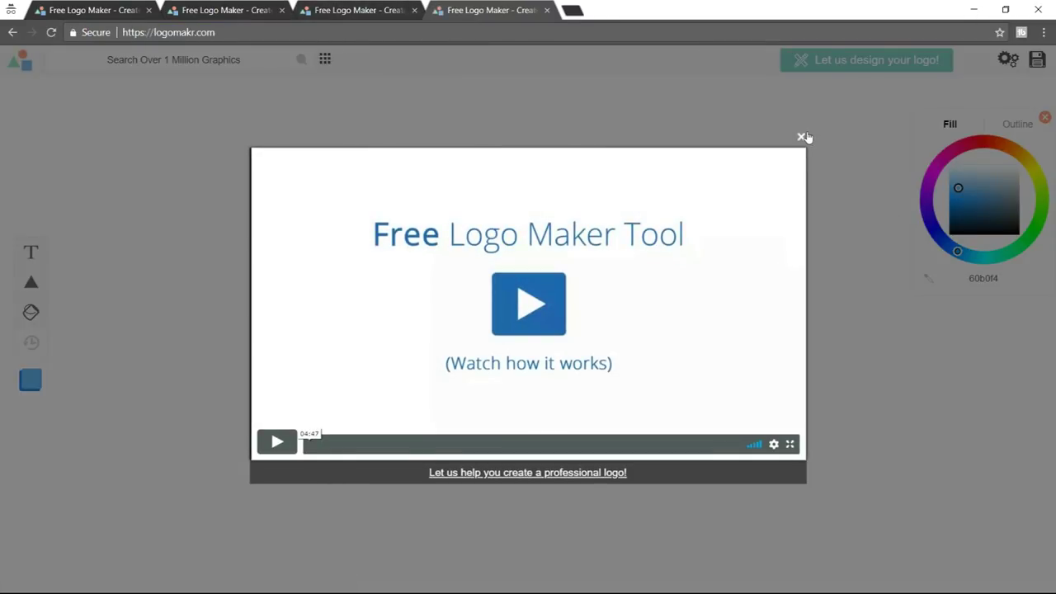
Dismiss the introductory video, finish the three-part tour, and check the King Press reference before returning to the blank canvas.
click(801, 137)
click(360, 173)
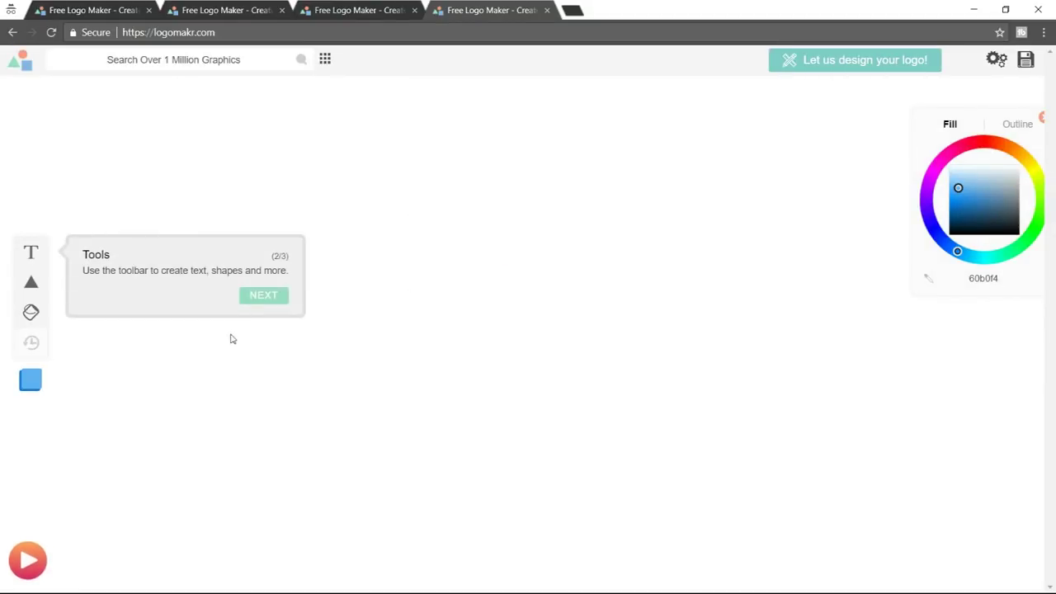
click(269, 297)
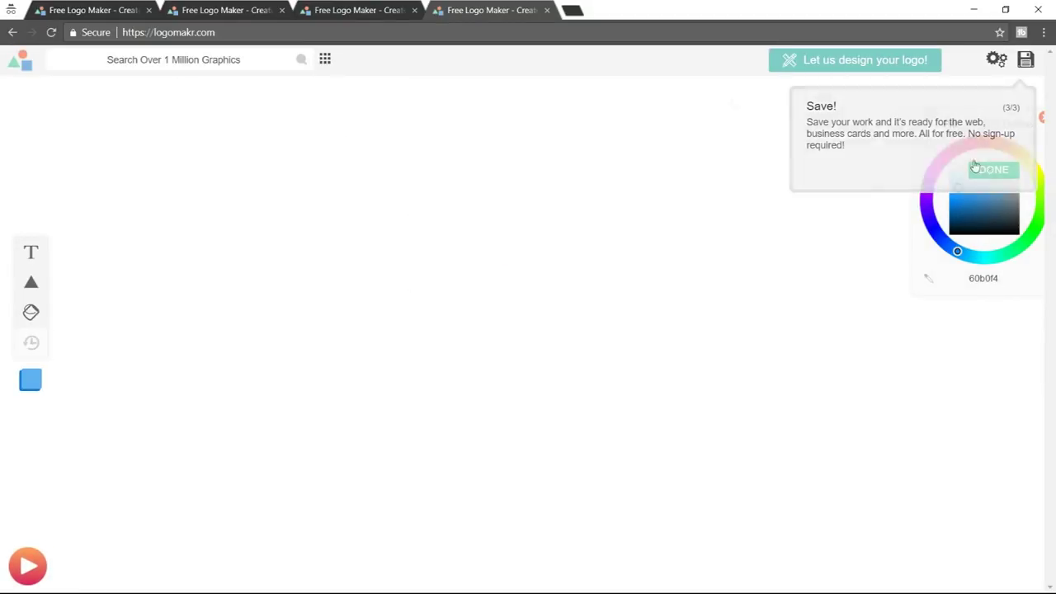
click(992, 172)
click(362, 10)
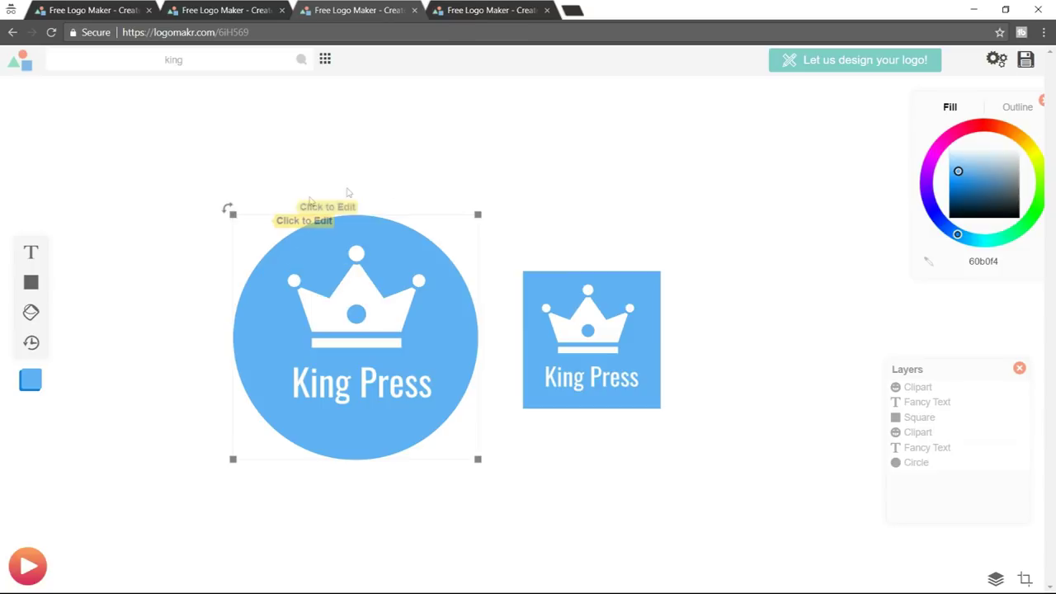
click(495, 11)
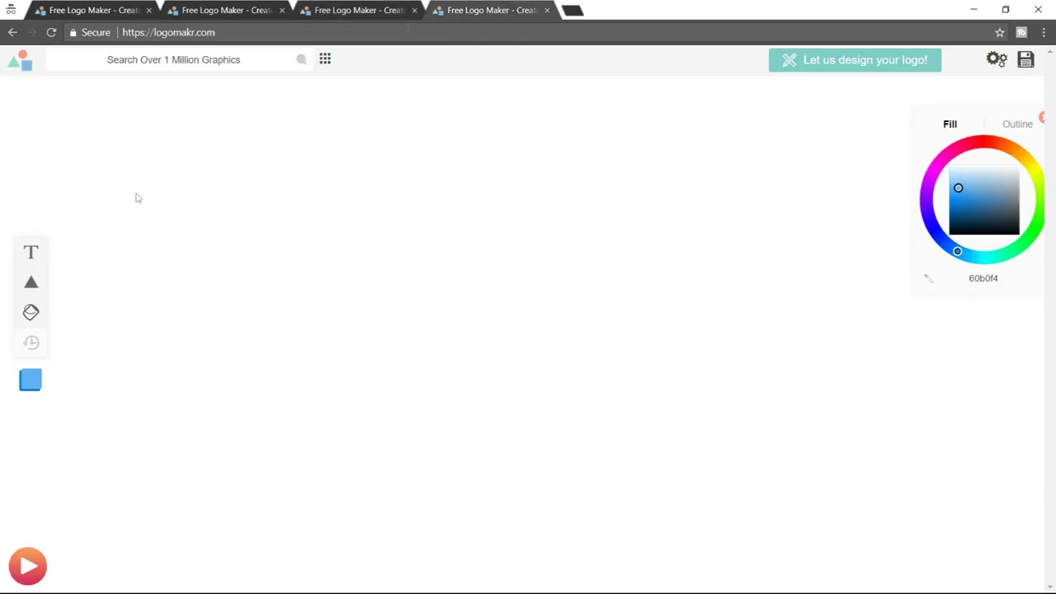
Add a blue circle to the canvas, enlarge it, and place it left of the canvas centre.
mouse_move(32, 282)
click(61, 260)
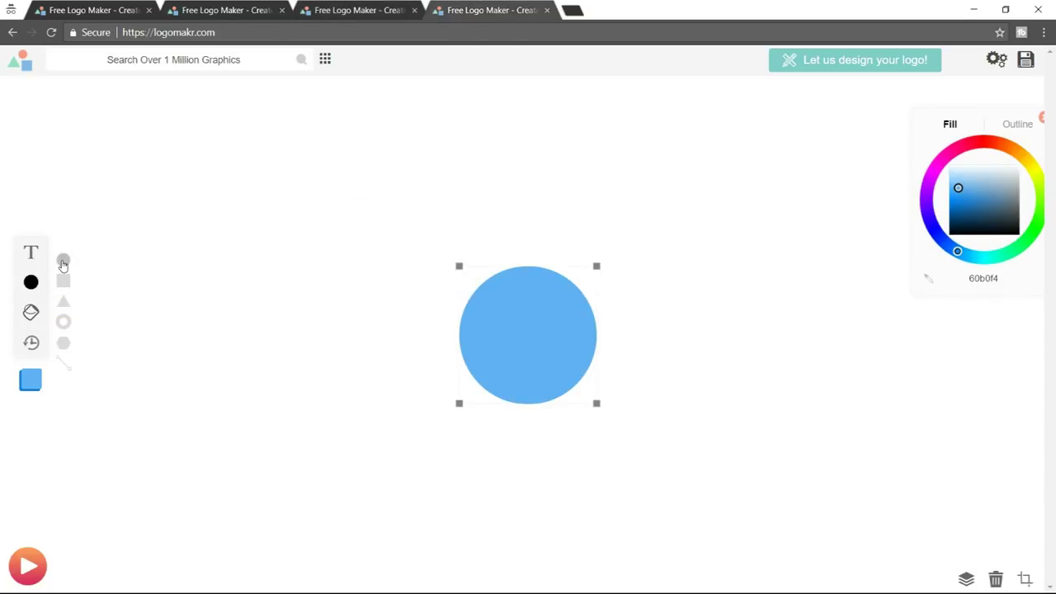
drag(546, 329, 390, 272)
drag(441, 372, 532, 384)
drag(452, 322, 420, 323)
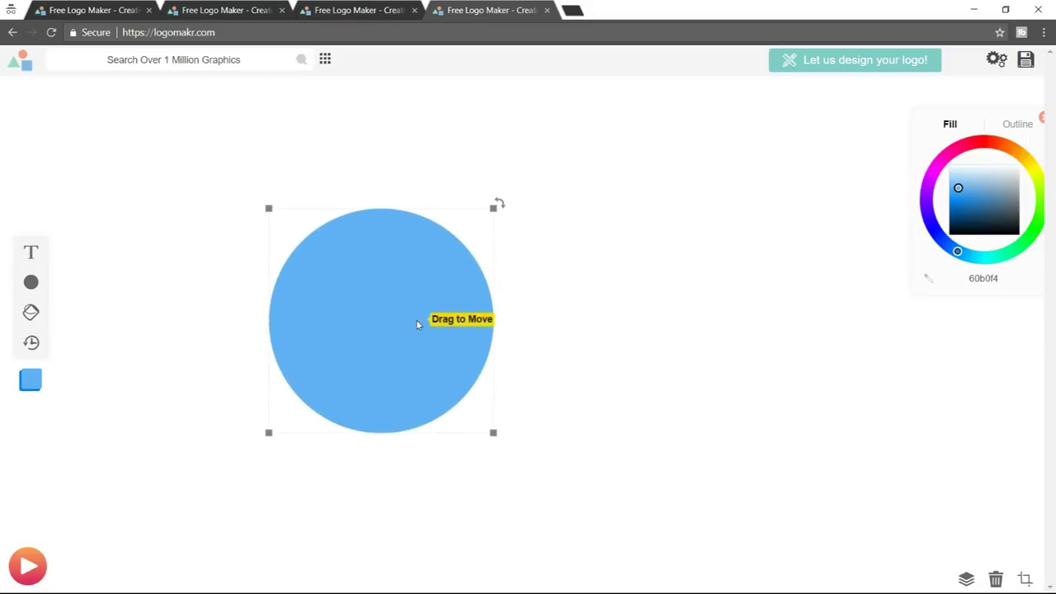
mouse_move(37, 287)
click(63, 342)
drag(386, 344, 298, 297)
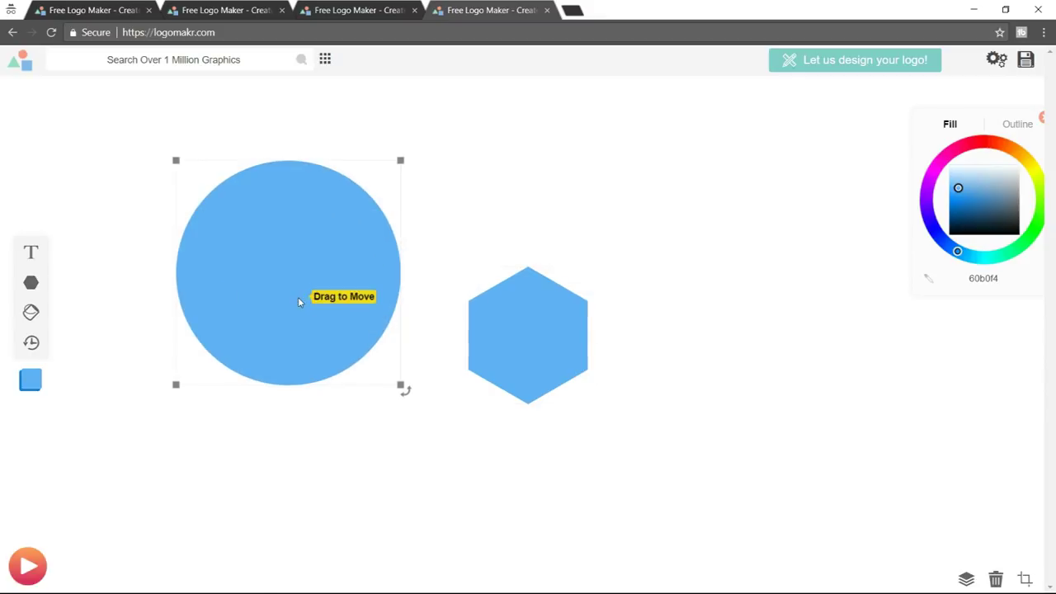
click(551, 325)
key(Delete)
Reposition the circle left of the canvas centre at mid-height and check the King Press reference logo.
drag(311, 286, 369, 335)
click(342, 7)
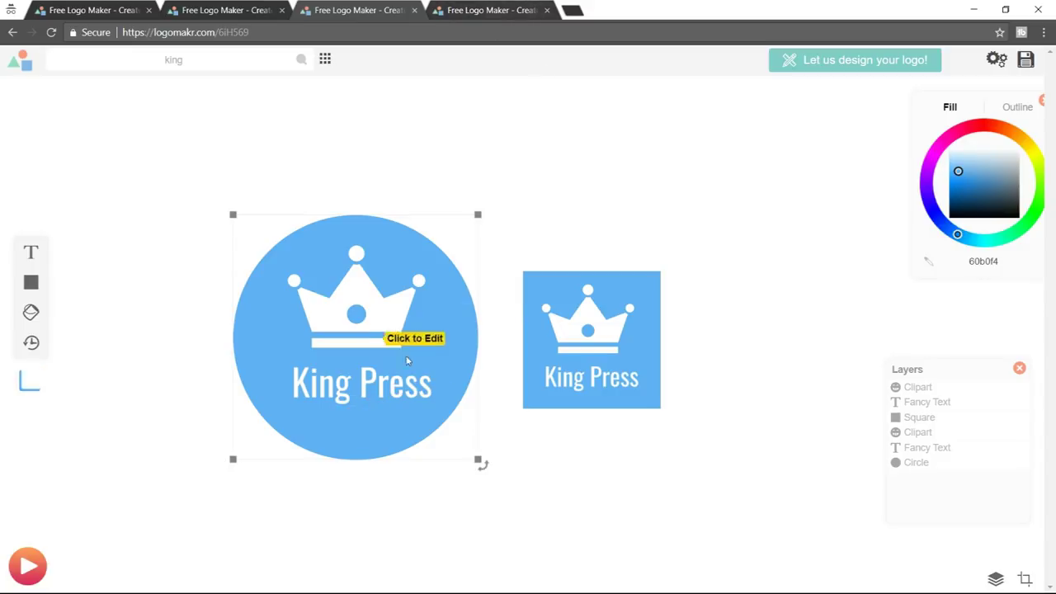
click(493, 10)
Search the graphics for crown and place a solid crown with one round hole on the circle's upper half, filled white (ffffff).
click(184, 62)
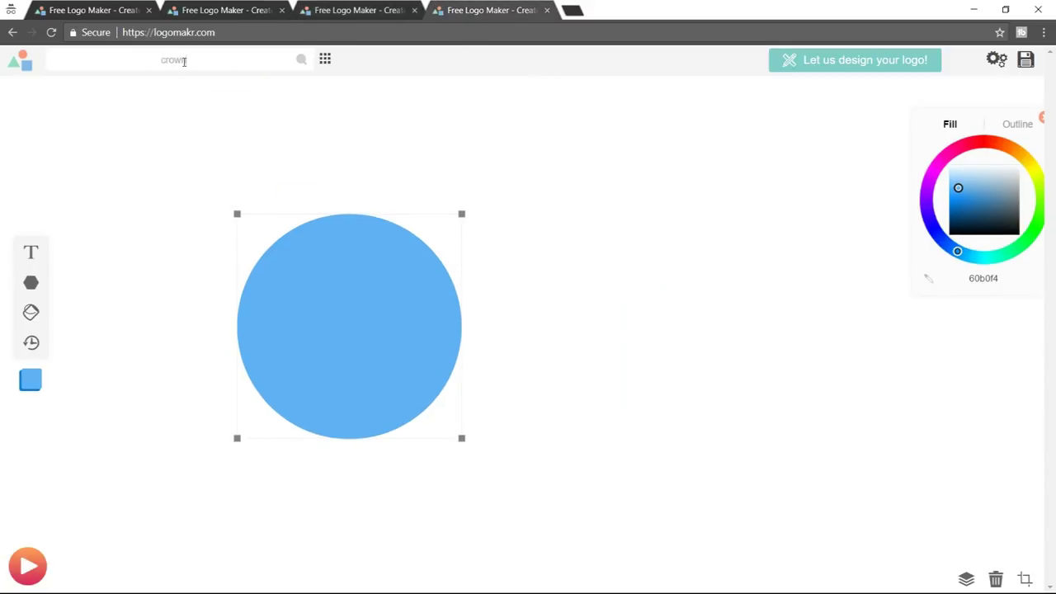
key(Return)
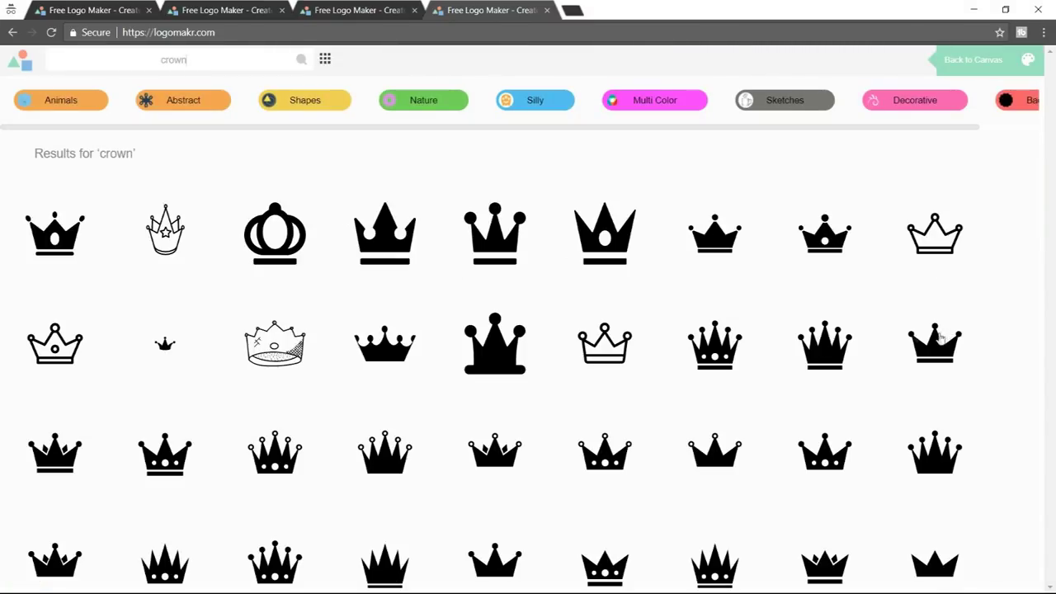
click(823, 246)
drag(496, 324, 342, 311)
drag(990, 186, 996, 161)
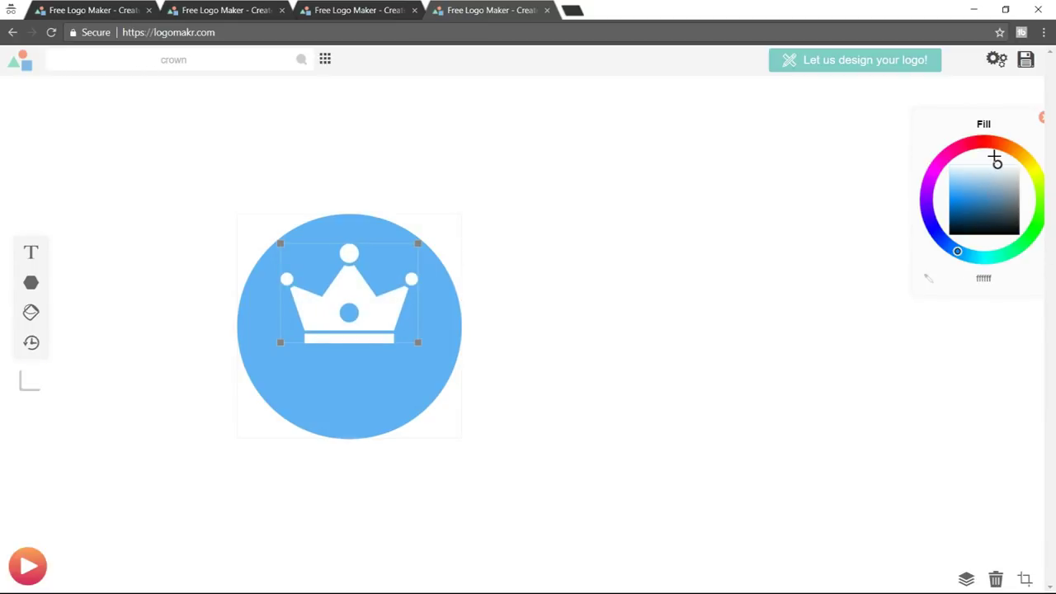
Add the text KingPress and move it down to just below the crown's height.
click(31, 252)
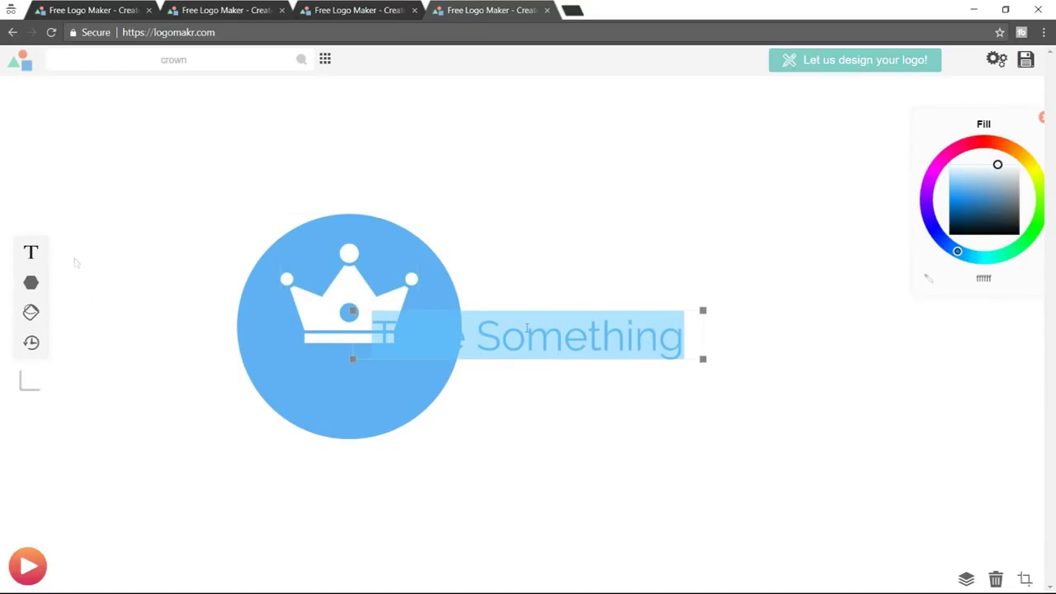
text(King)
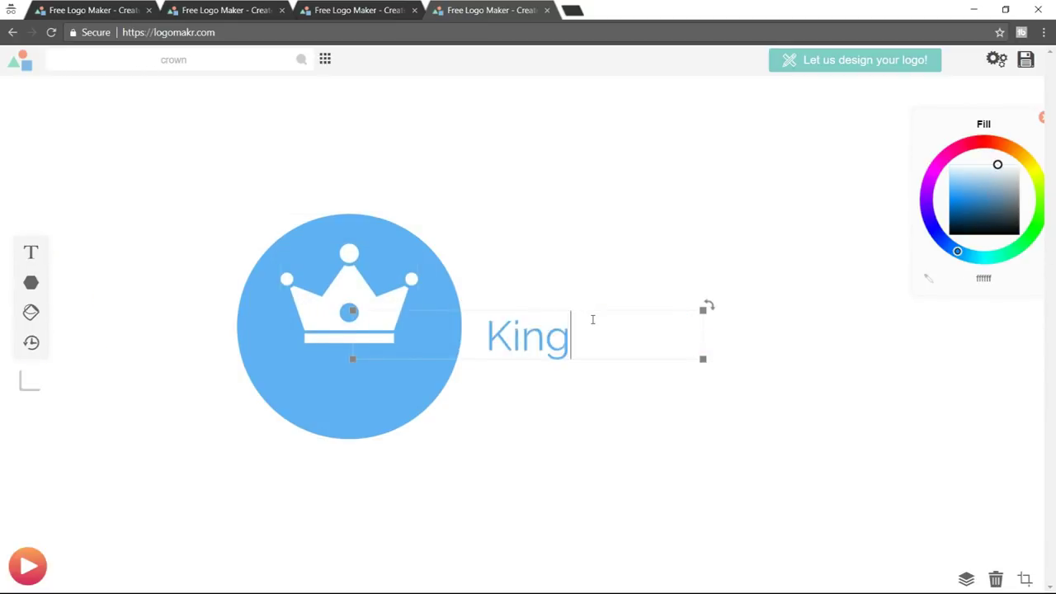
text(Press)
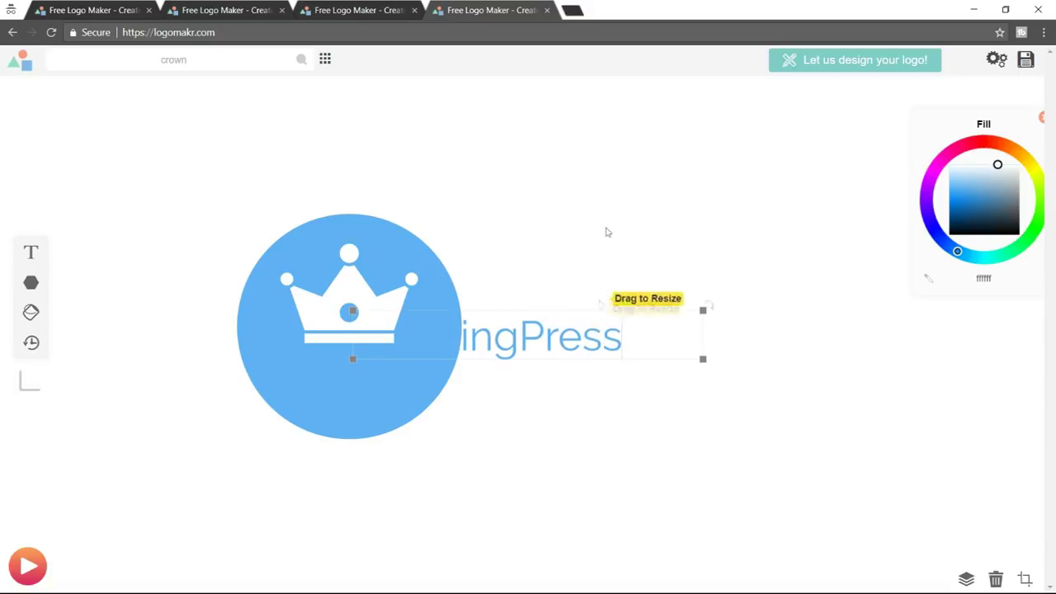
drag(566, 317, 563, 354)
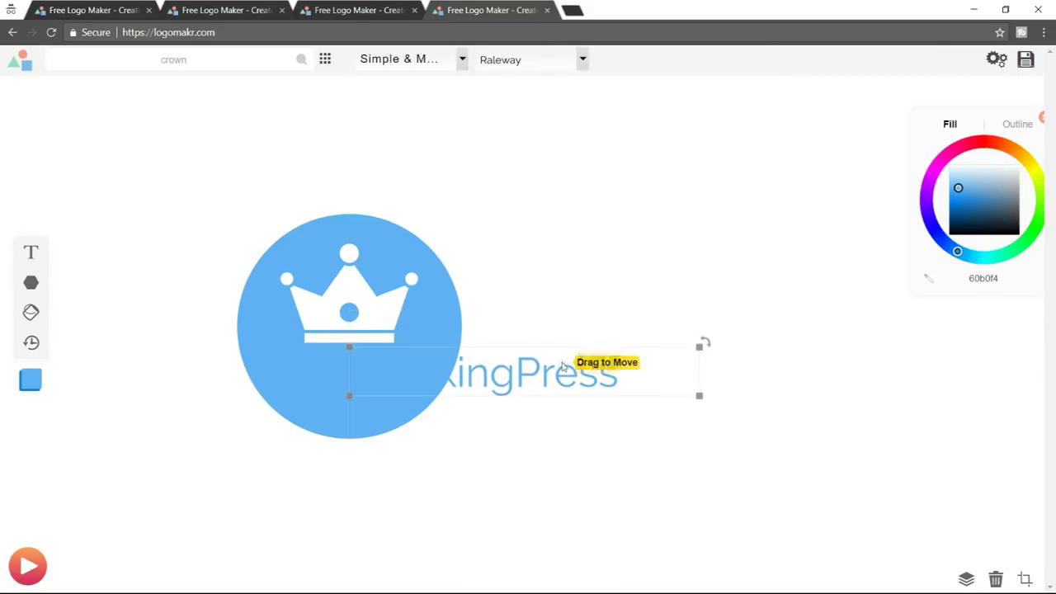
Change the font of the KingPress text to Oswald.
click(534, 65)
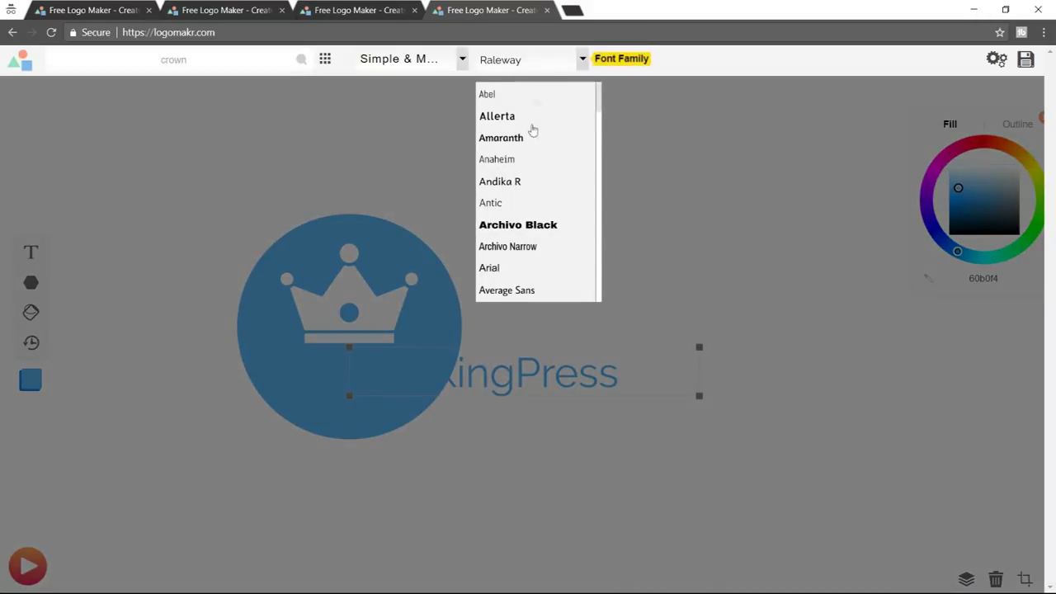
scroll(542, 236, down, 10)
scroll(543, 236, down, 5)
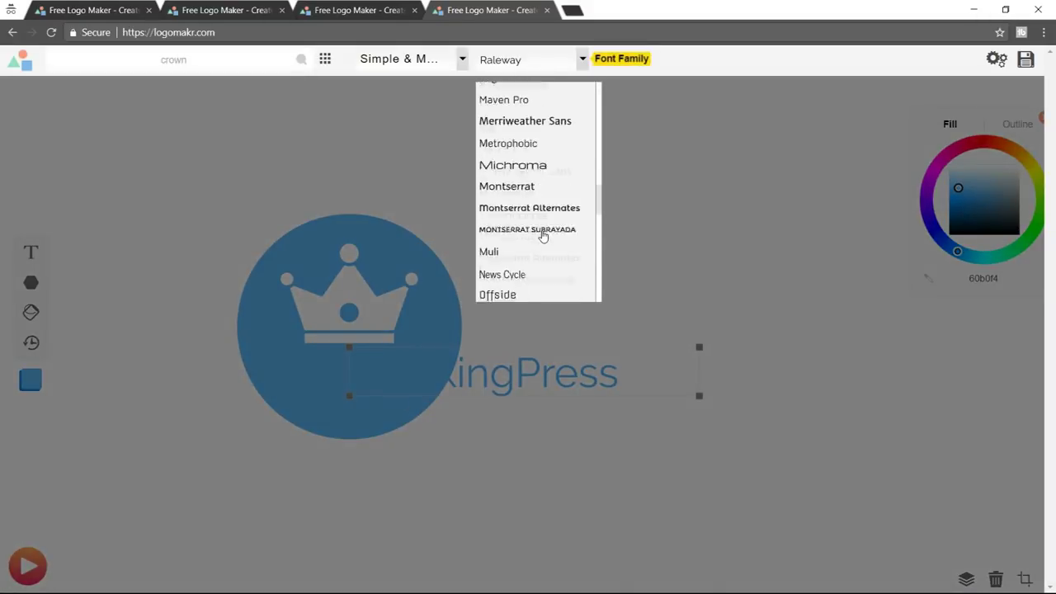
click(493, 201)
Fill the KingPress text with white (ffffff) and centre it in the circle below the crown.
drag(993, 204, 1023, 154)
drag(608, 388, 424, 388)
click(715, 314)
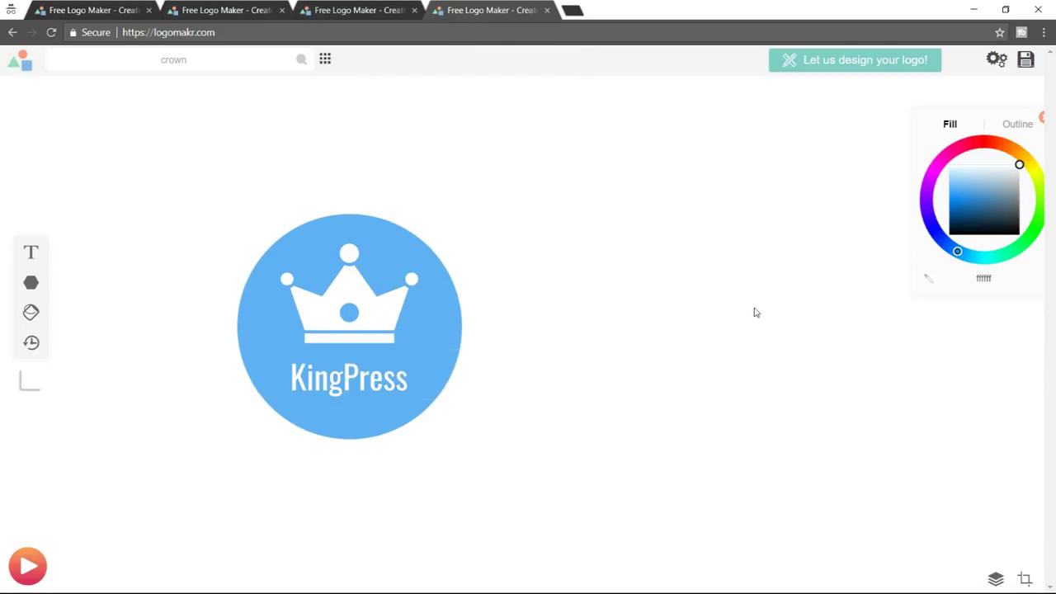
Check the King Press reference logo and add a blue square beside the circle at about X 863 px, Y 288 px.
click(292, 8)
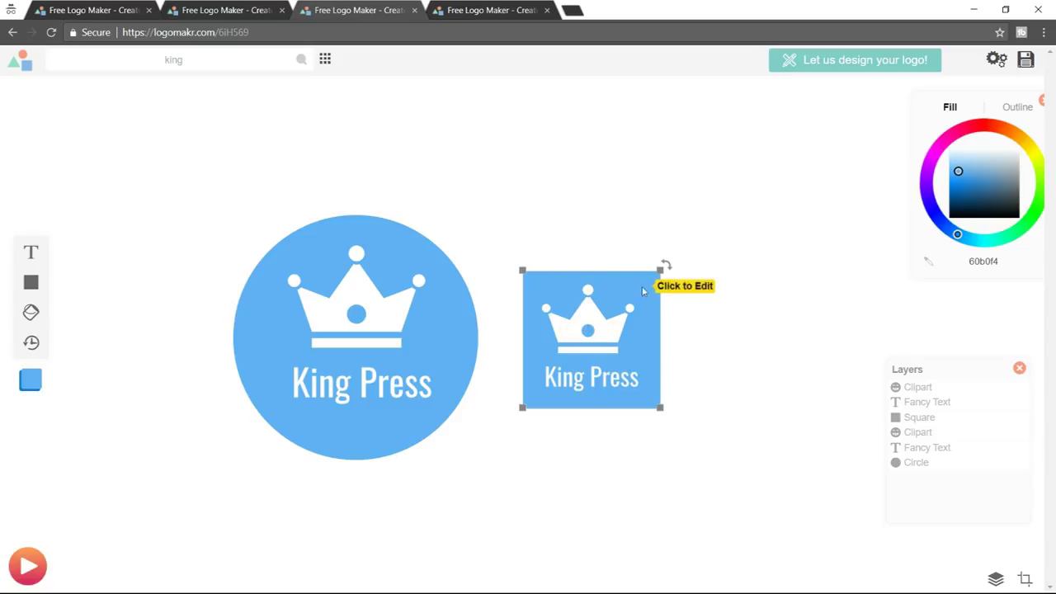
click(468, 10)
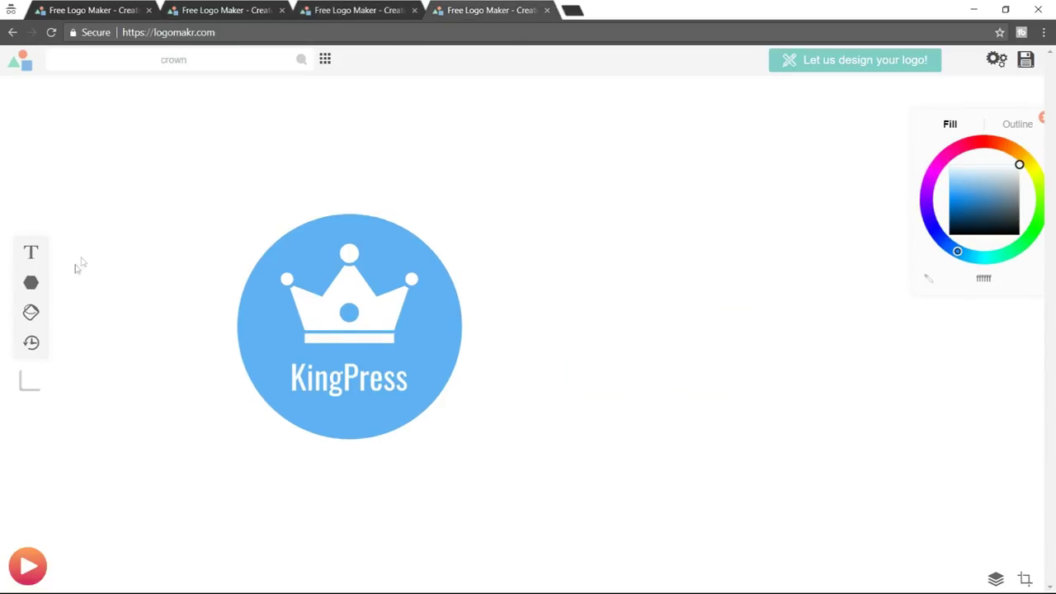
mouse_move(38, 285)
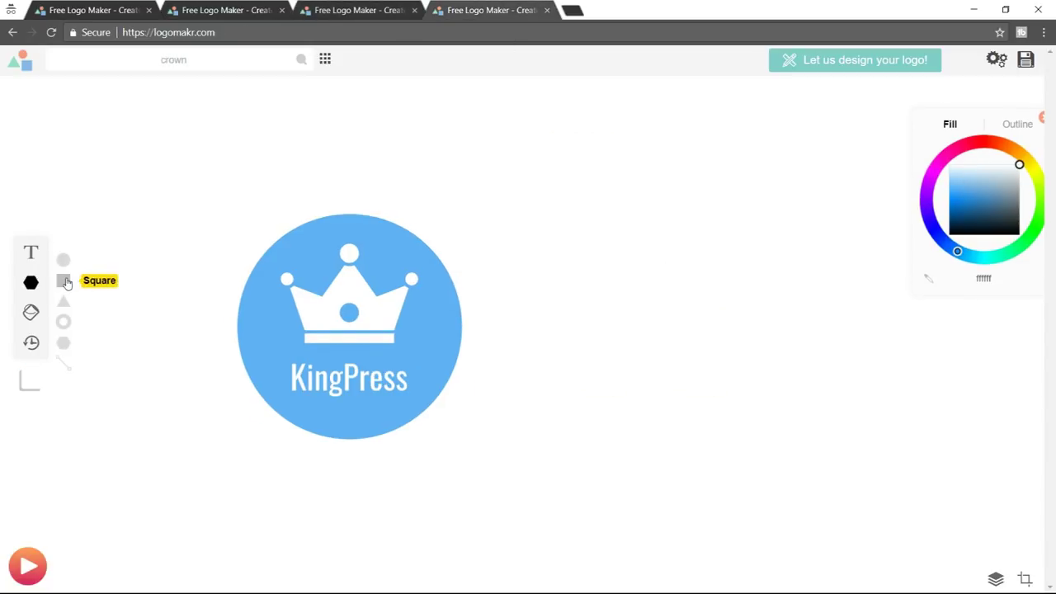
click(66, 282)
drag(491, 333, 627, 339)
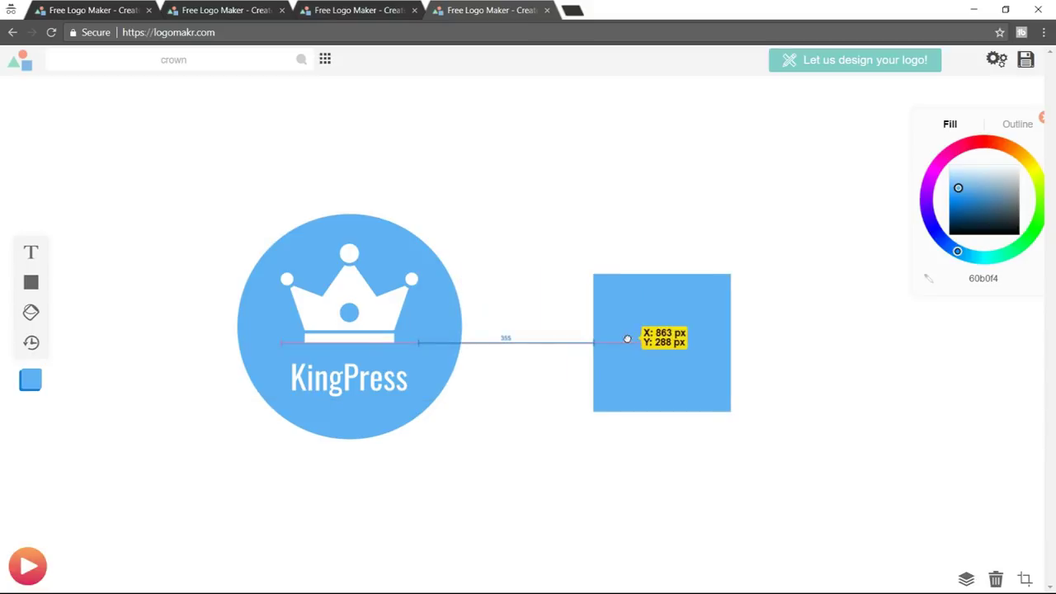
click(754, 160)
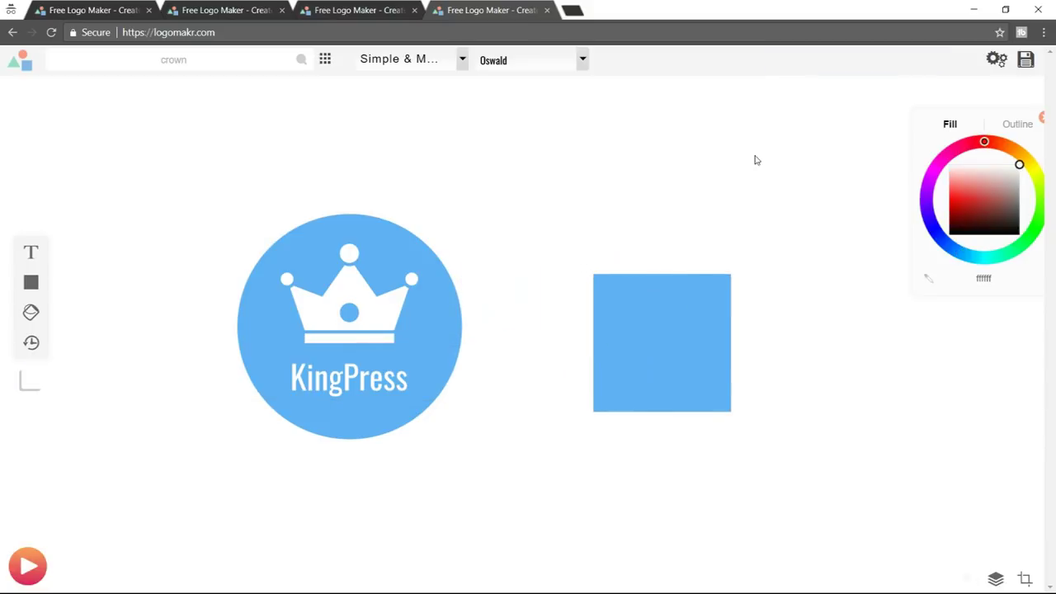
Duplicate the crown and the KingPress text together from the circle onto the square.
click(388, 305)
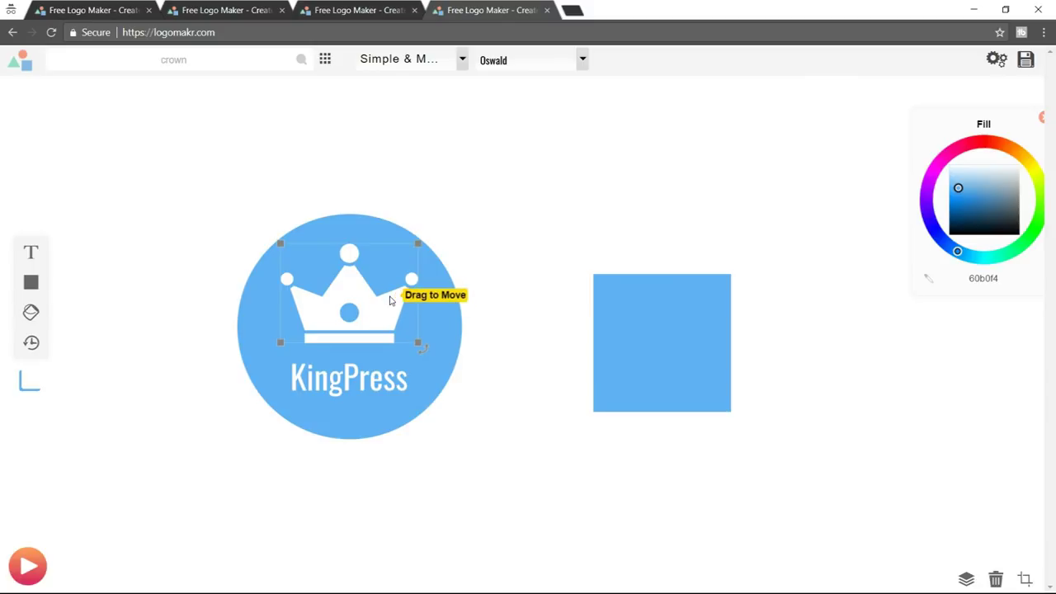
shift+click(352, 386)
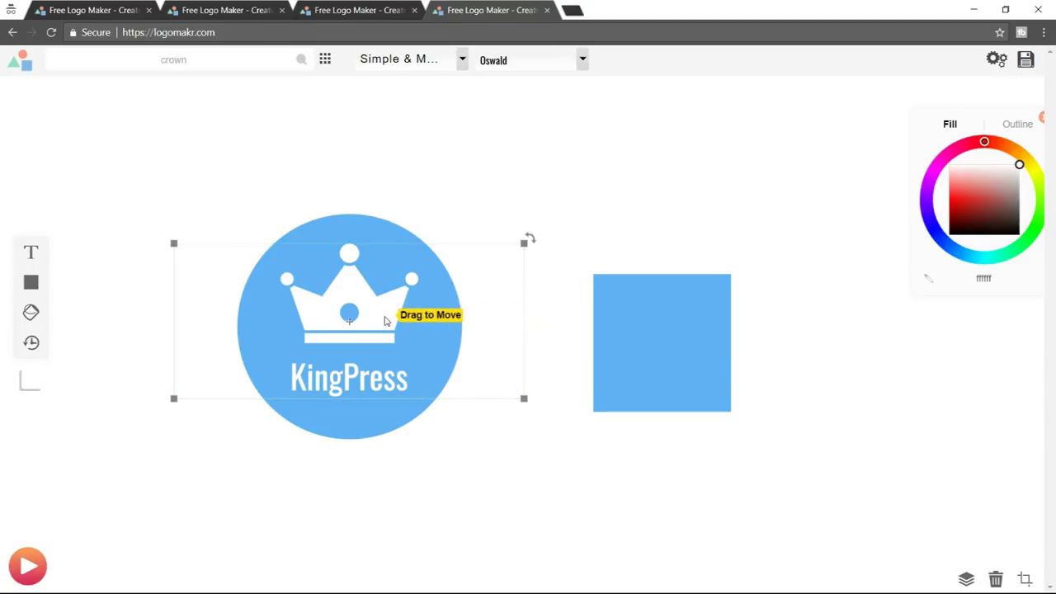
drag(391, 316, 705, 322)
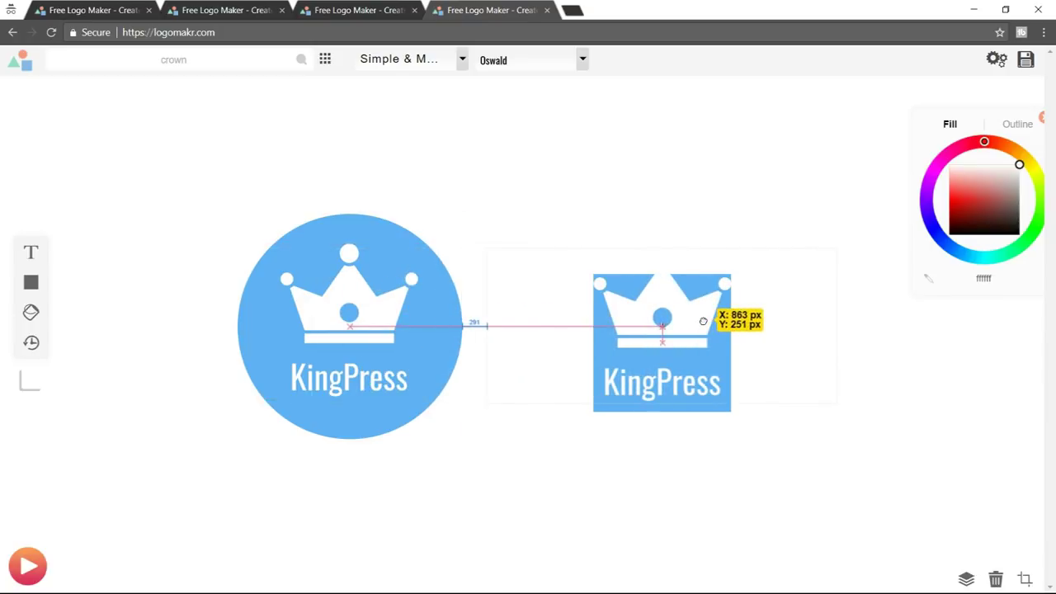
Shrink the copied crown and text to fit inside the square and centre them there.
drag(839, 244, 777, 275)
drag(742, 316, 676, 330)
click(813, 252)
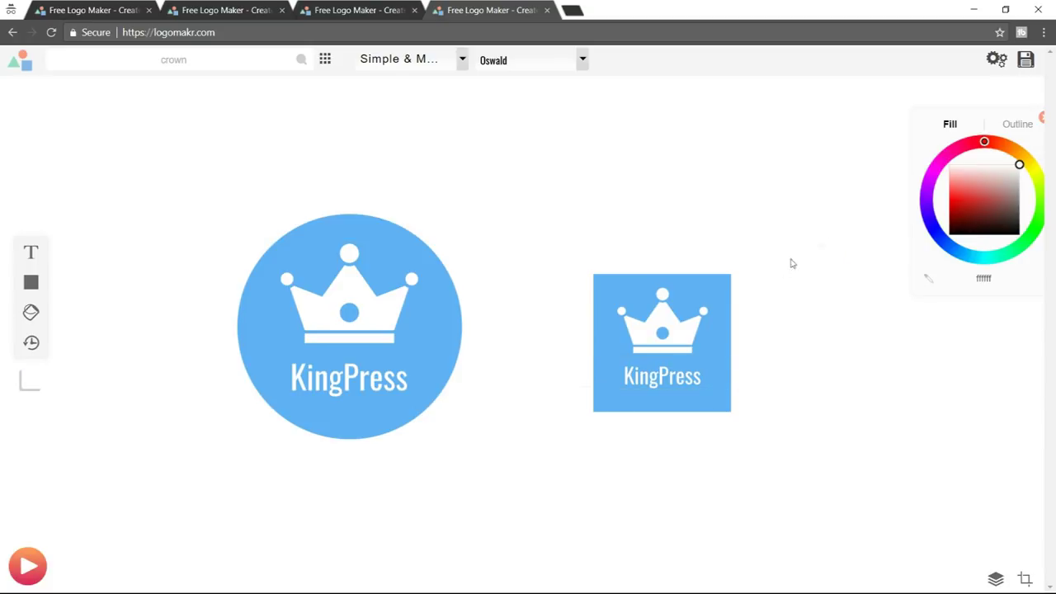